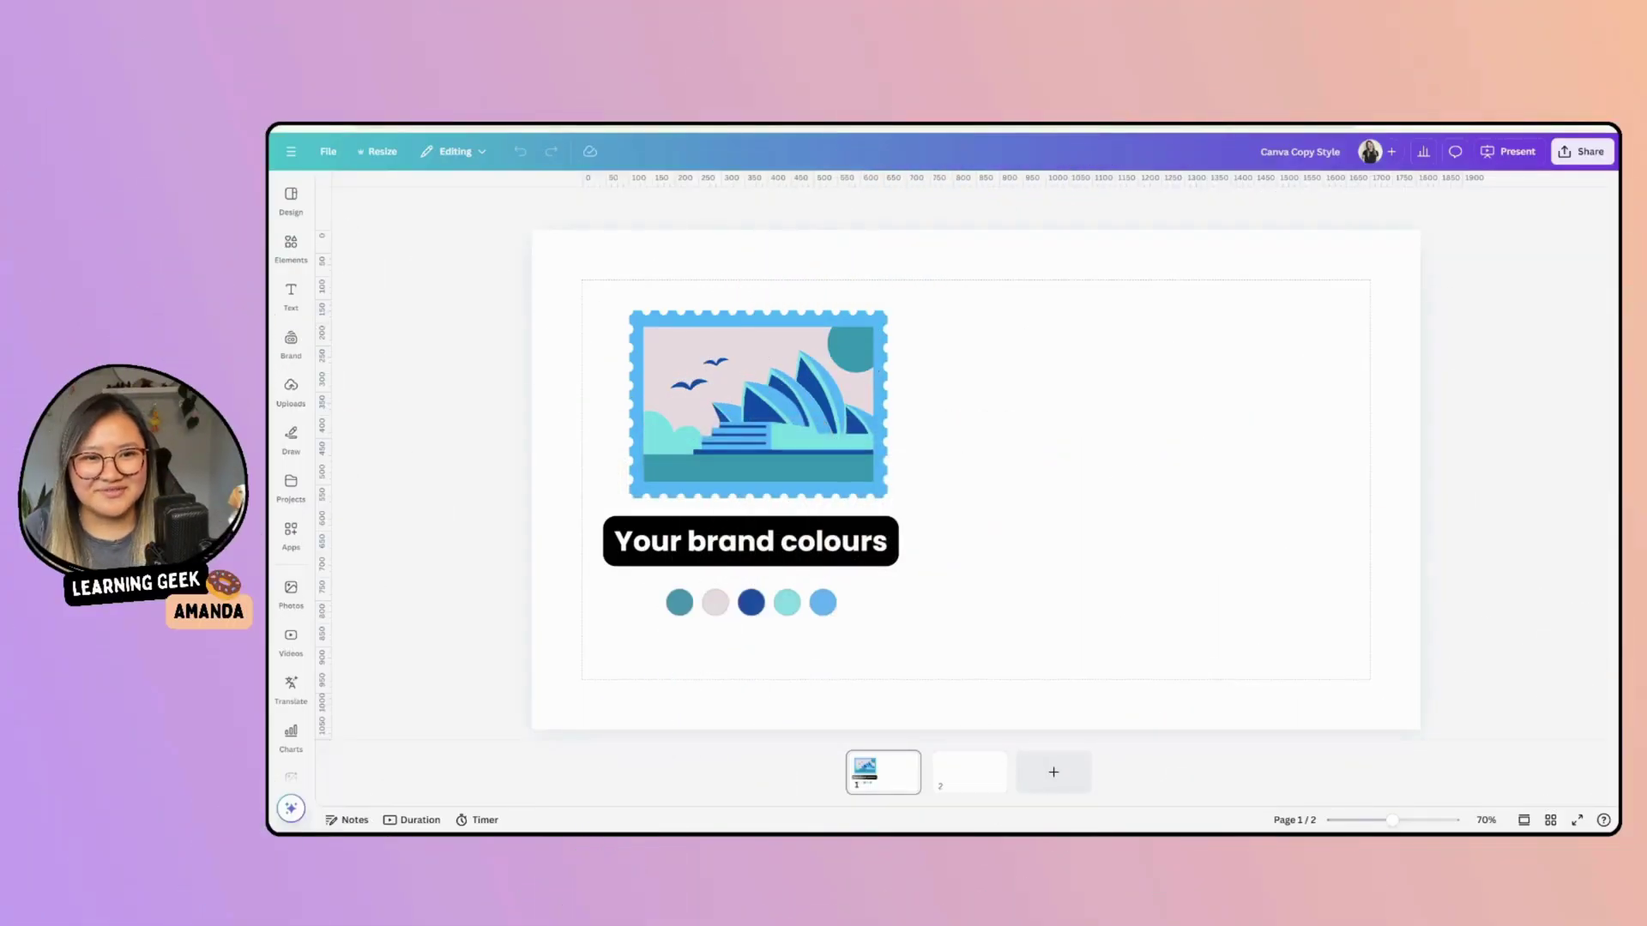
Step: Bring up the world travel stamp graphics and add the oval pagoda-and-mountain stamp
left_click(753, 404)
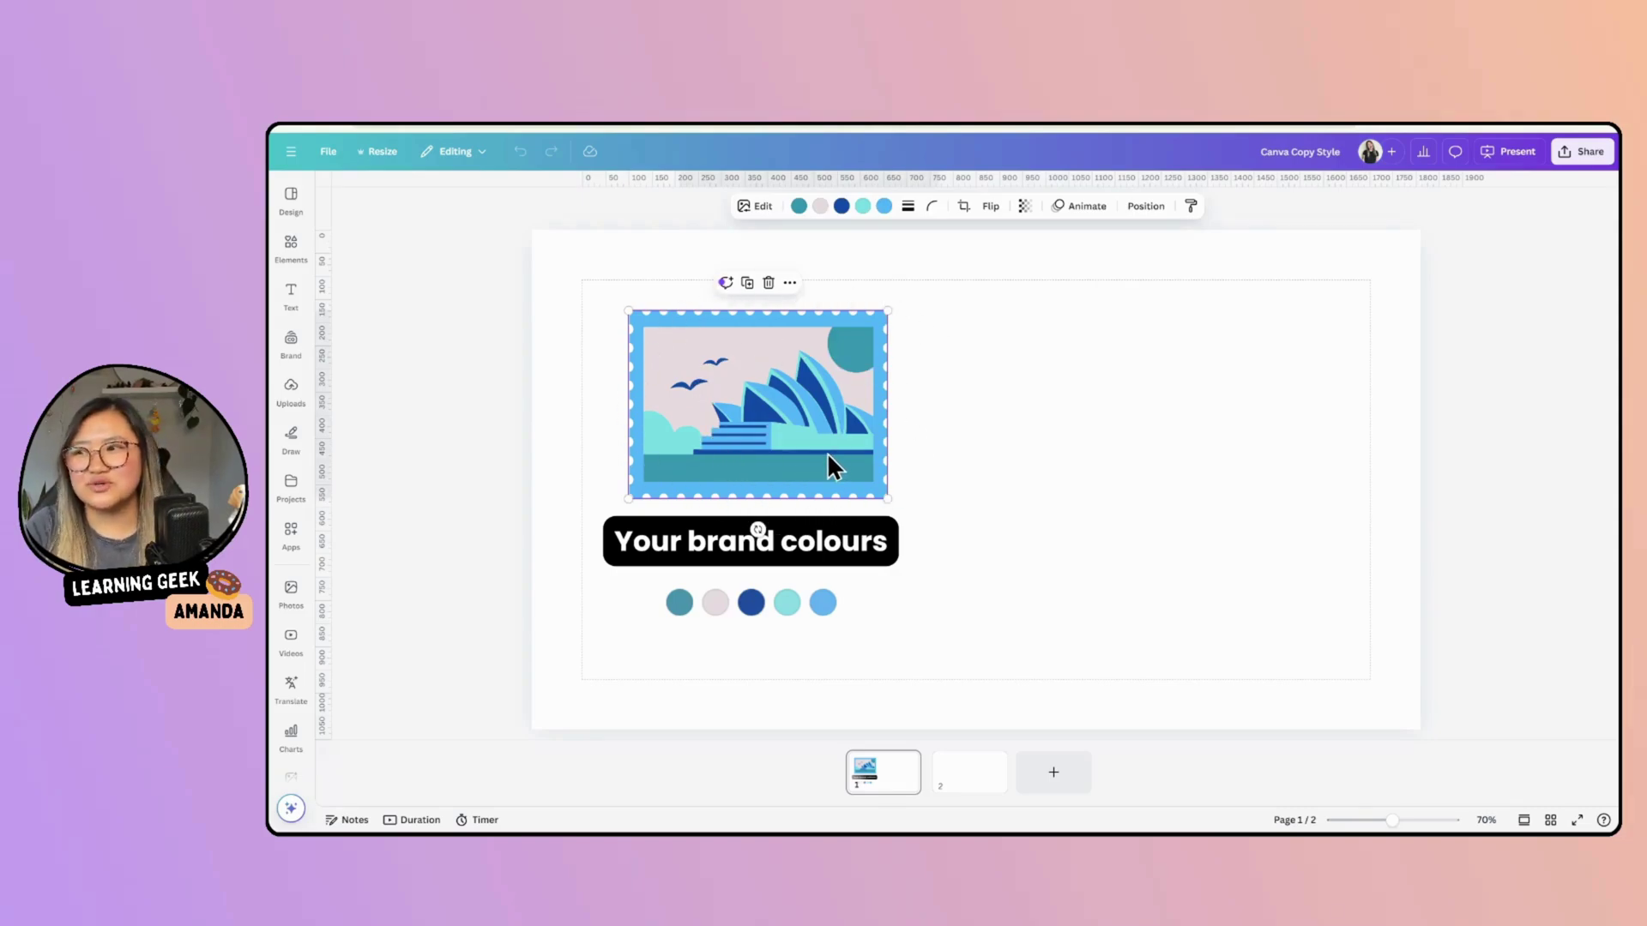
left_click(291, 247)
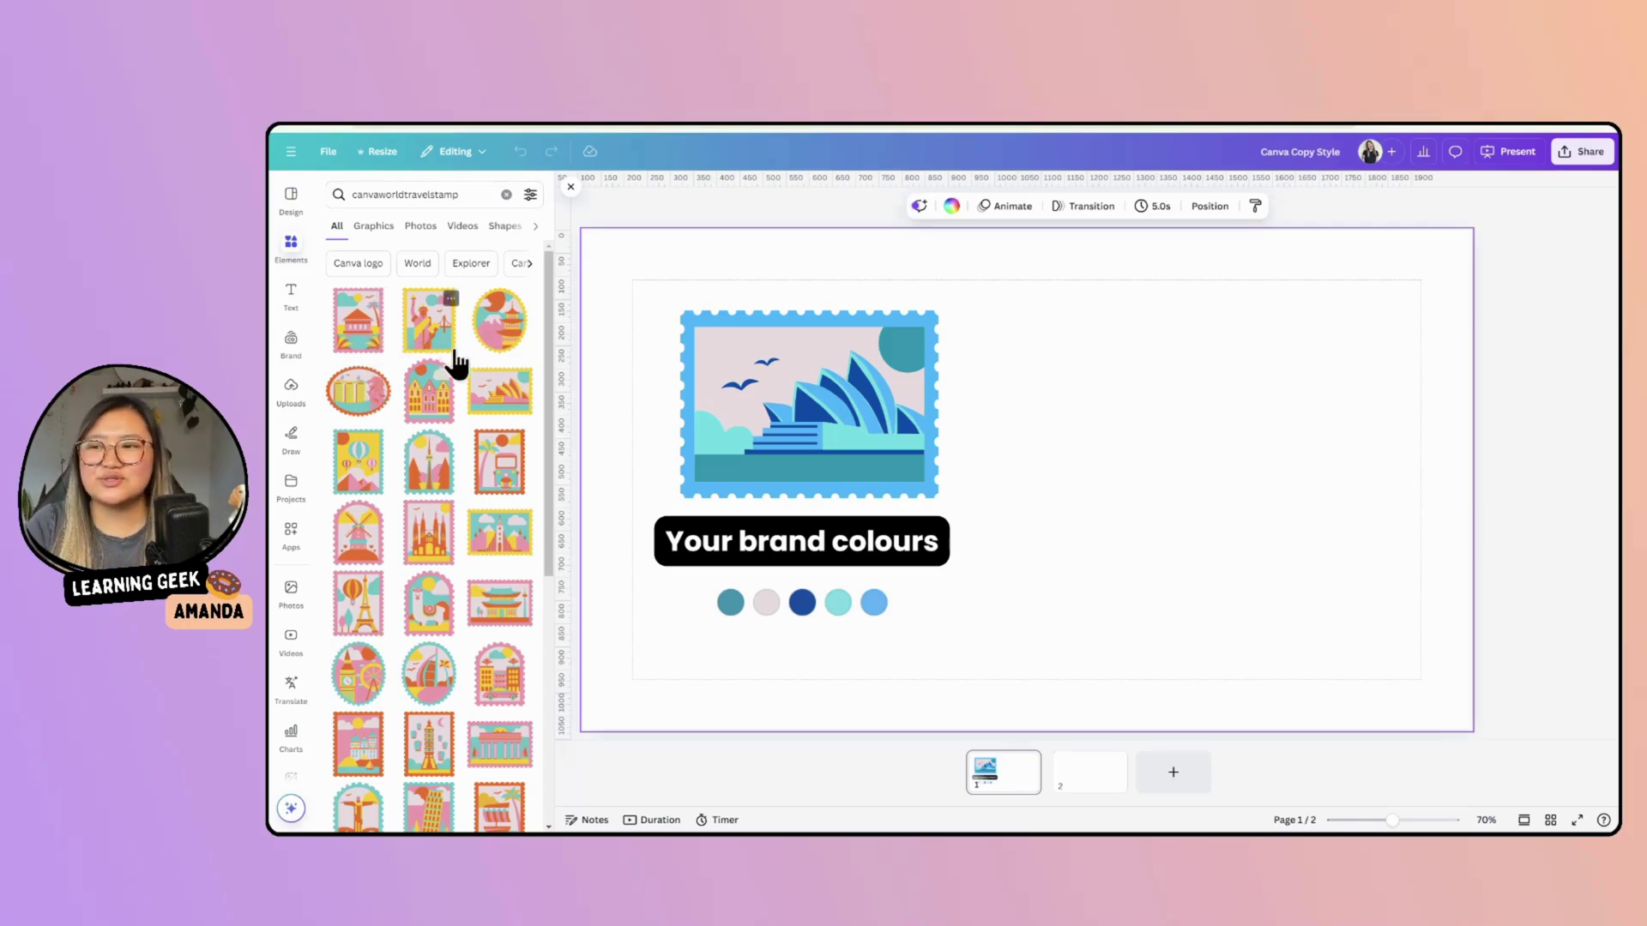
scroll(464, 377, "down", 3)
scroll(463, 394, "down", 4)
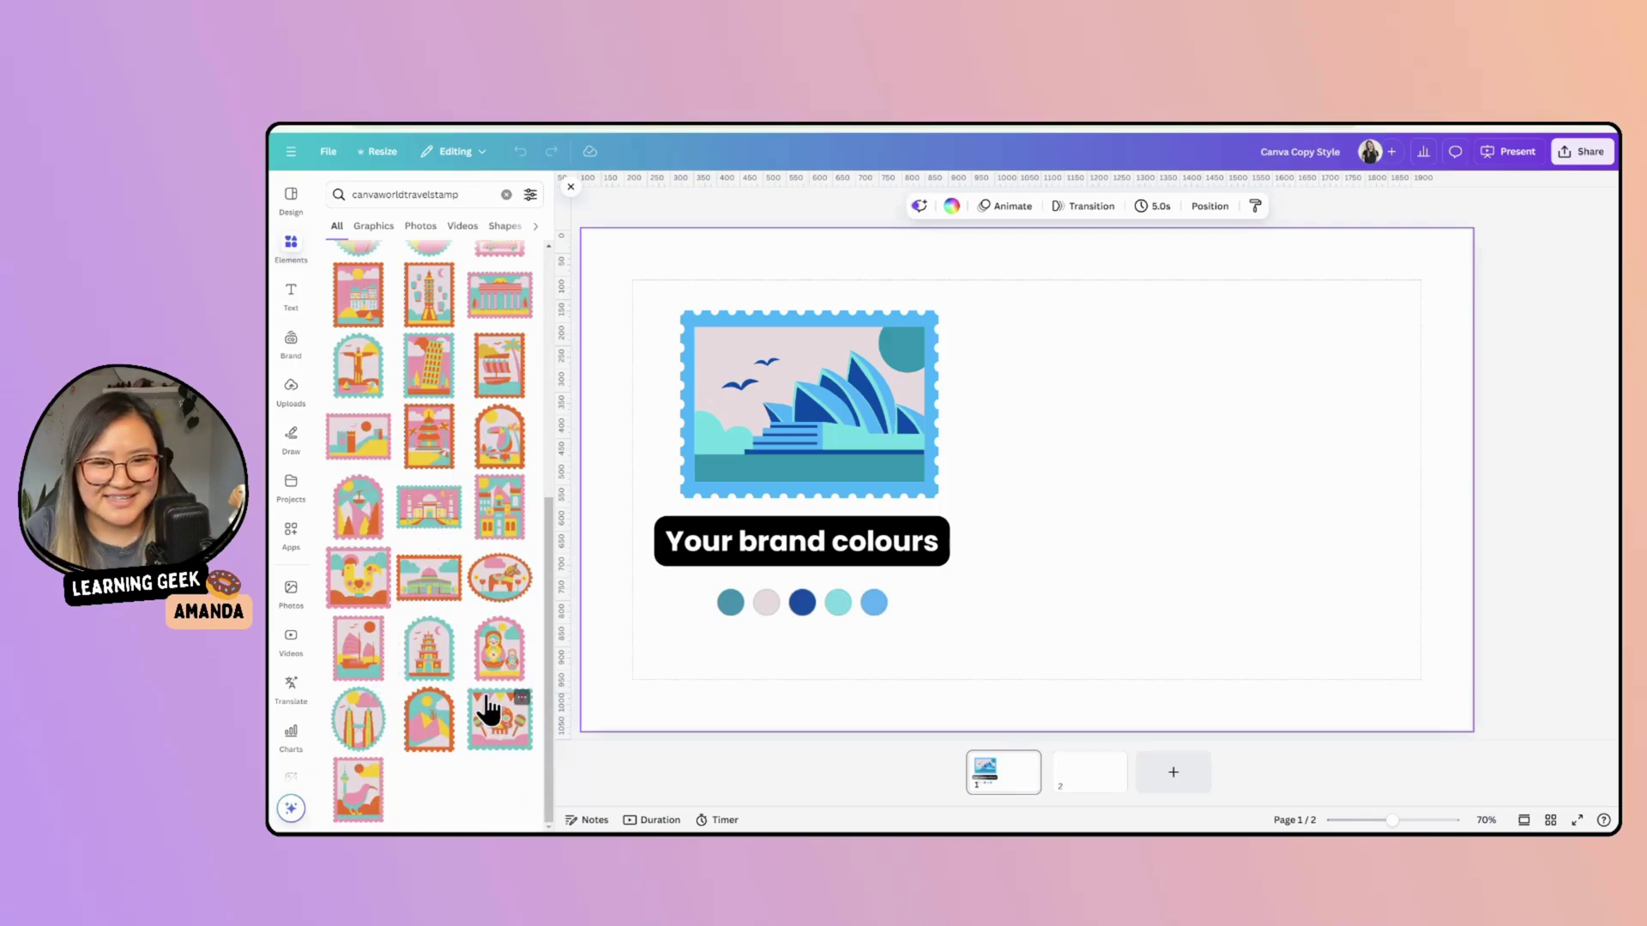
scroll(493, 708, "up", 7)
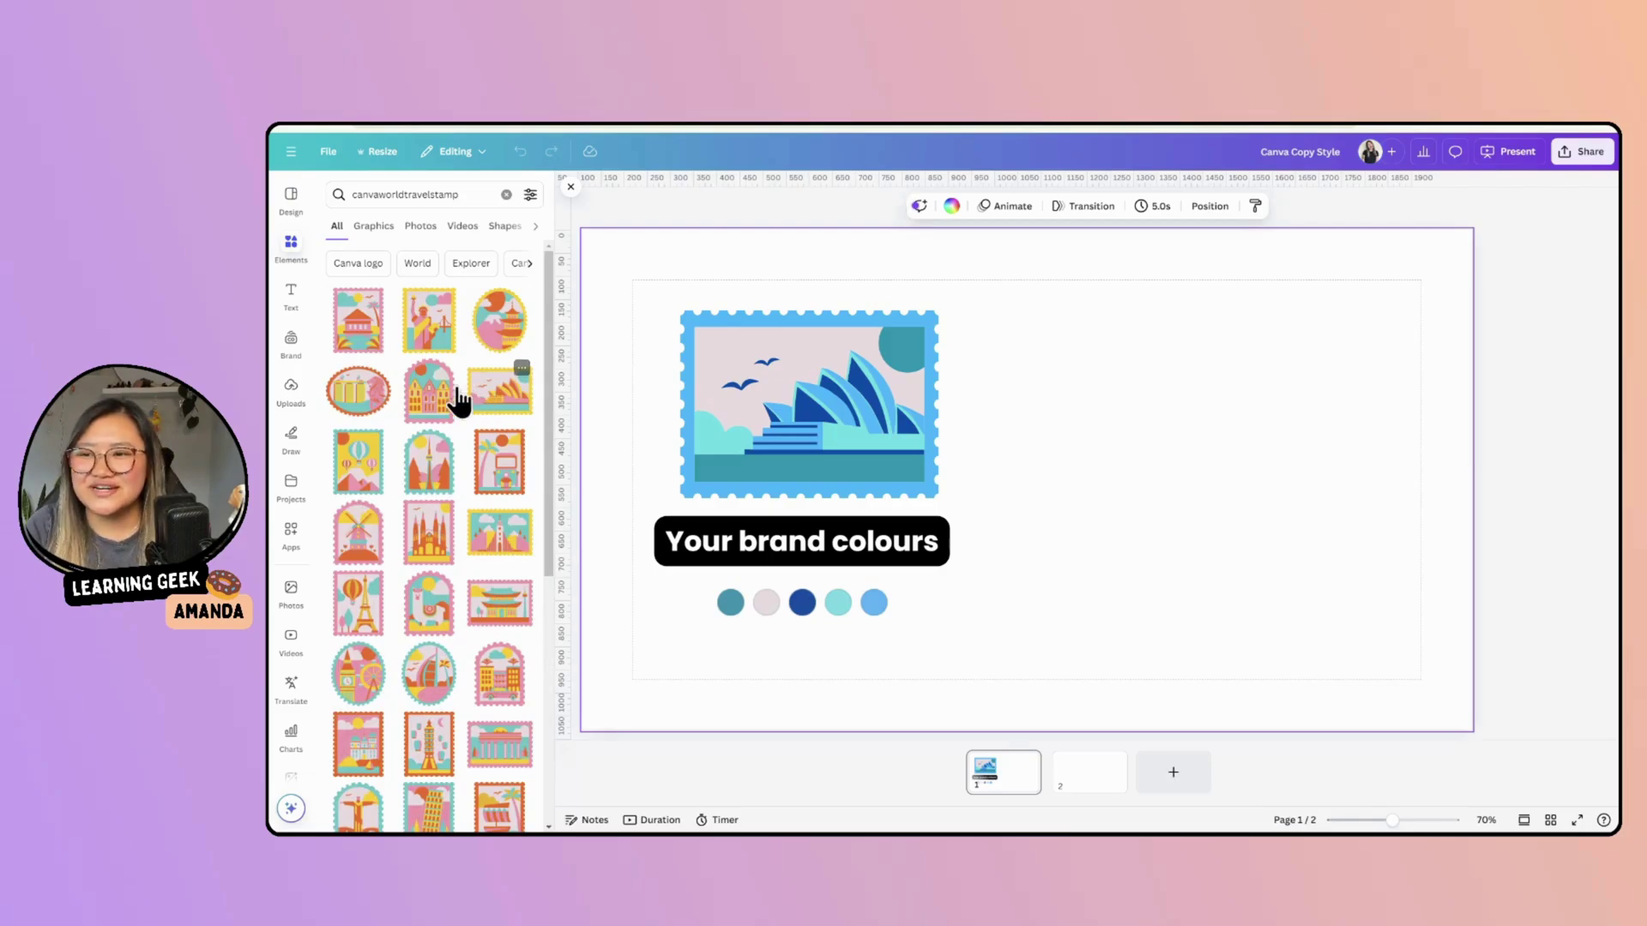
left_click(501, 330)
Step: Add the tower, windmill and hot-air-balloon stamps and place them beside the pagoda stamp
left_click_drag(1024, 476, 1115, 399)
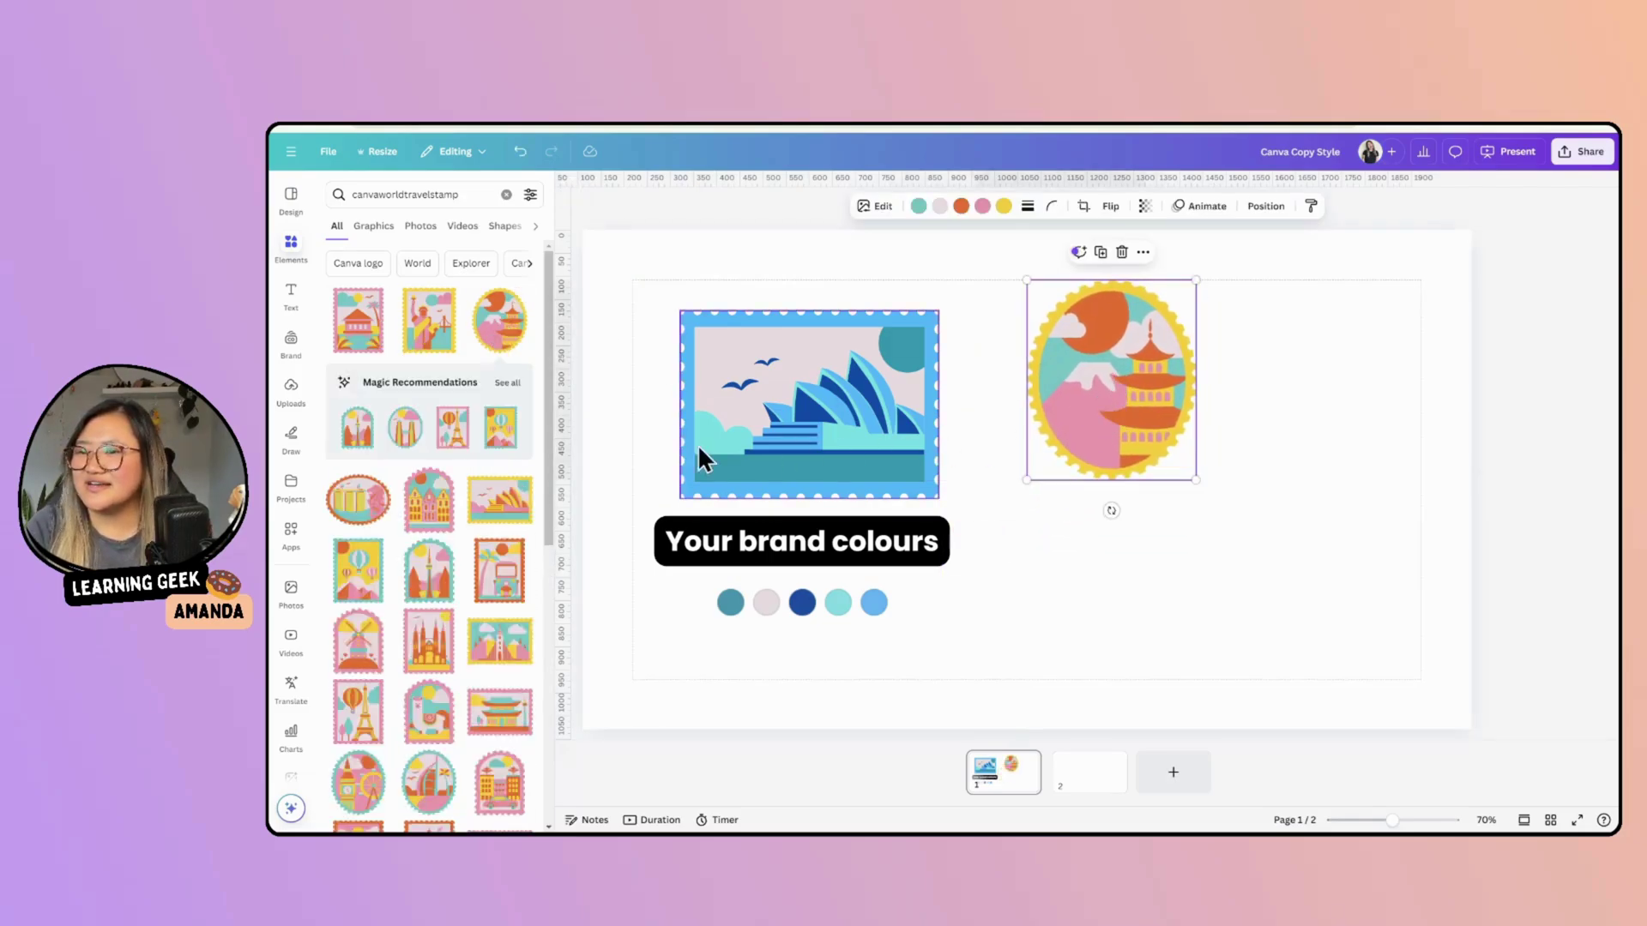
left_click(431, 568)
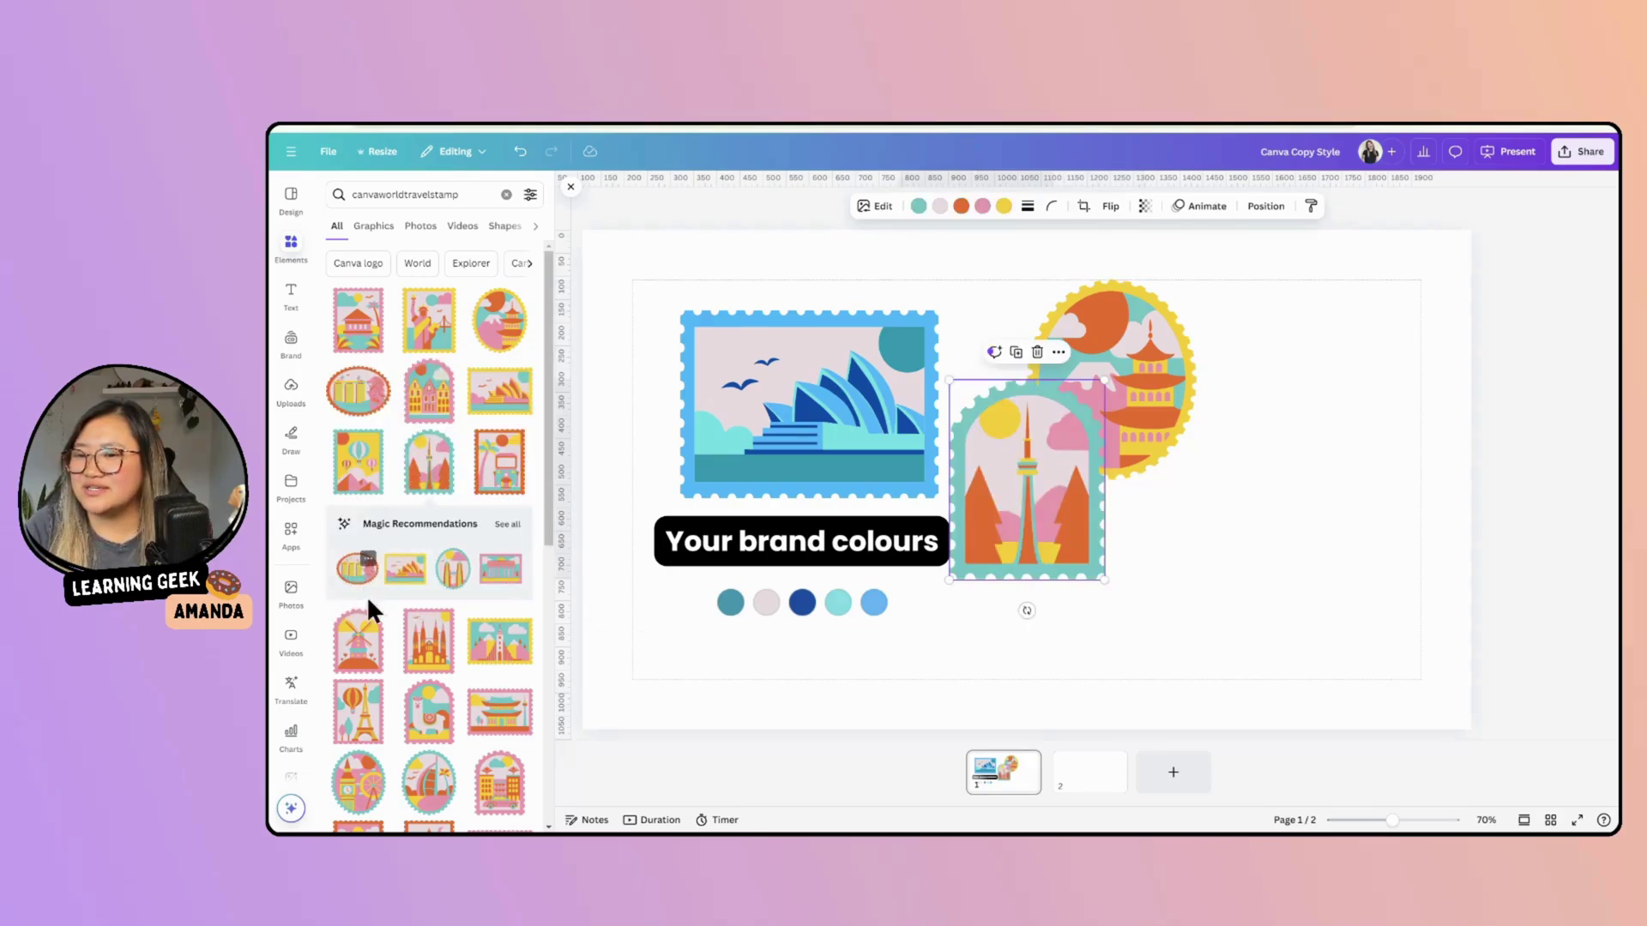
left_click(353, 636)
left_click(359, 461)
left_click_drag(1047, 515, 1234, 600)
left_click_drag(1035, 517, 1074, 585)
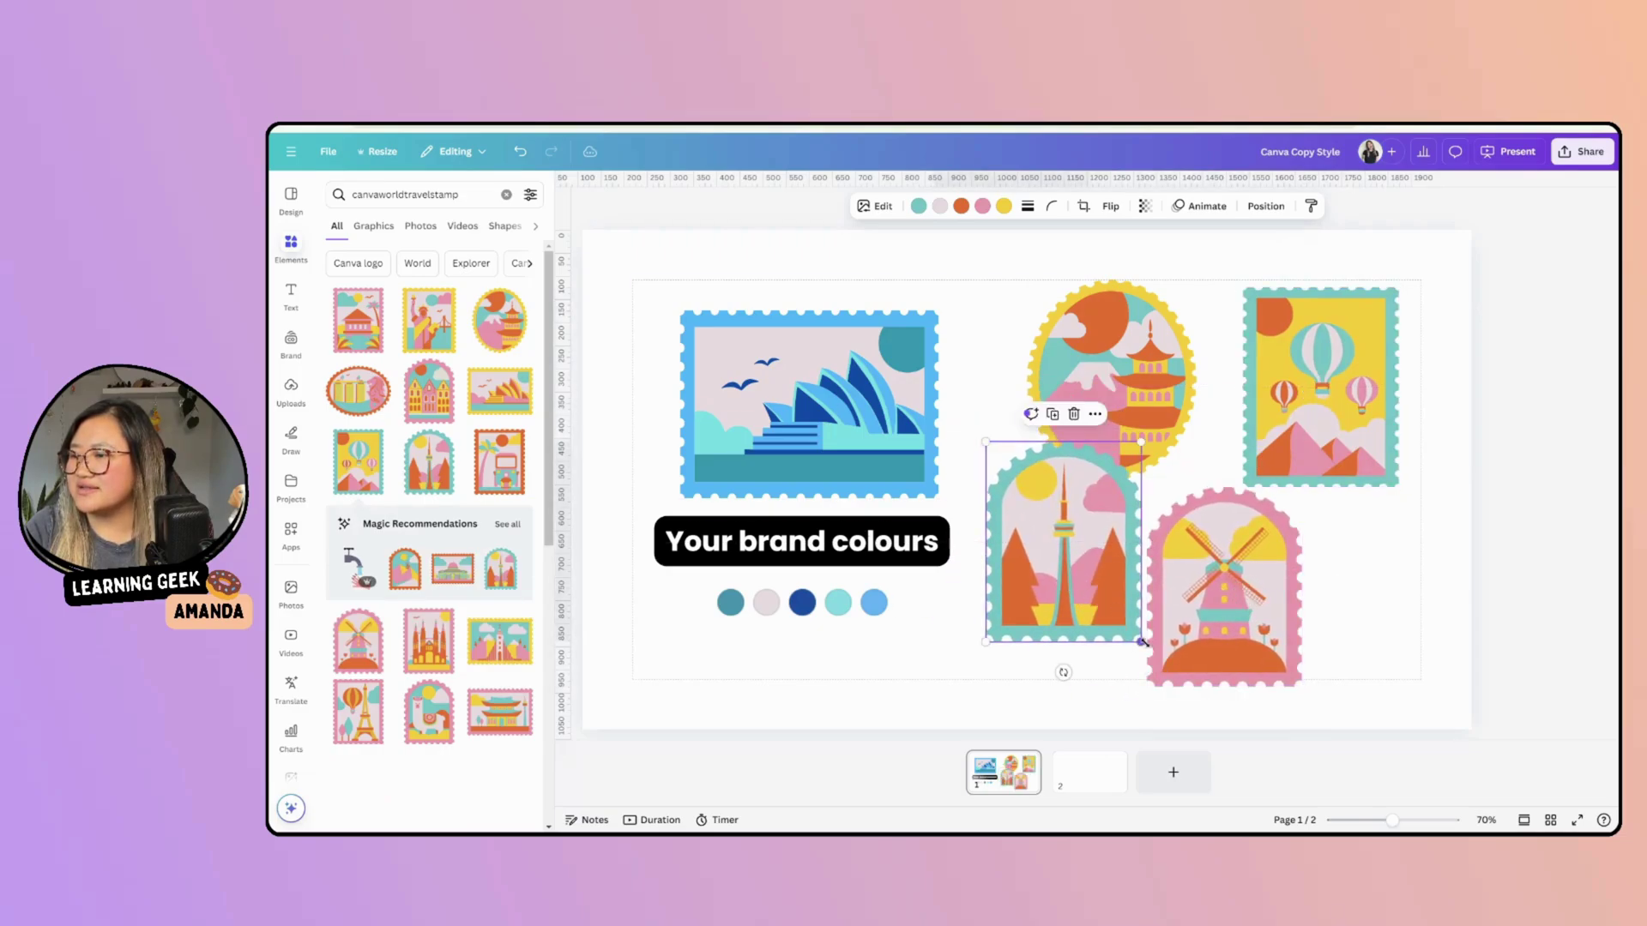
left_click_drag(1144, 643, 1098, 582)
left_click_drag(1040, 515, 1069, 574)
Step: Shrink and rearrange the windmill, balloon, pagoda and tower stamps on the right
mouse_move(1310, 626)
left_mouse_down()
mouse_move(1411, 680)
mouse_move(1313, 617)
left_mouse_up()
left_click_drag(1286, 592, 1254, 610)
left_click(1351, 437)
left_click_drag(1398, 486, 1345, 418)
left_click(1184, 433)
left_click_drag(1195, 481, 1126, 402)
left_click_drag(1235, 600, 1330, 549)
left_click_drag(1053, 580, 1146, 445)
Step: Add the tuk-tuk stamp, shrink it into a lower spot and fine-tune the layout
left_click(500, 485)
left_click_drag(1046, 523, 1083, 604)
left_click_drag(1139, 660, 1078, 599)
left_click_drag(1205, 483, 1215, 481)
left_click_drag(1115, 570, 1122, 557)
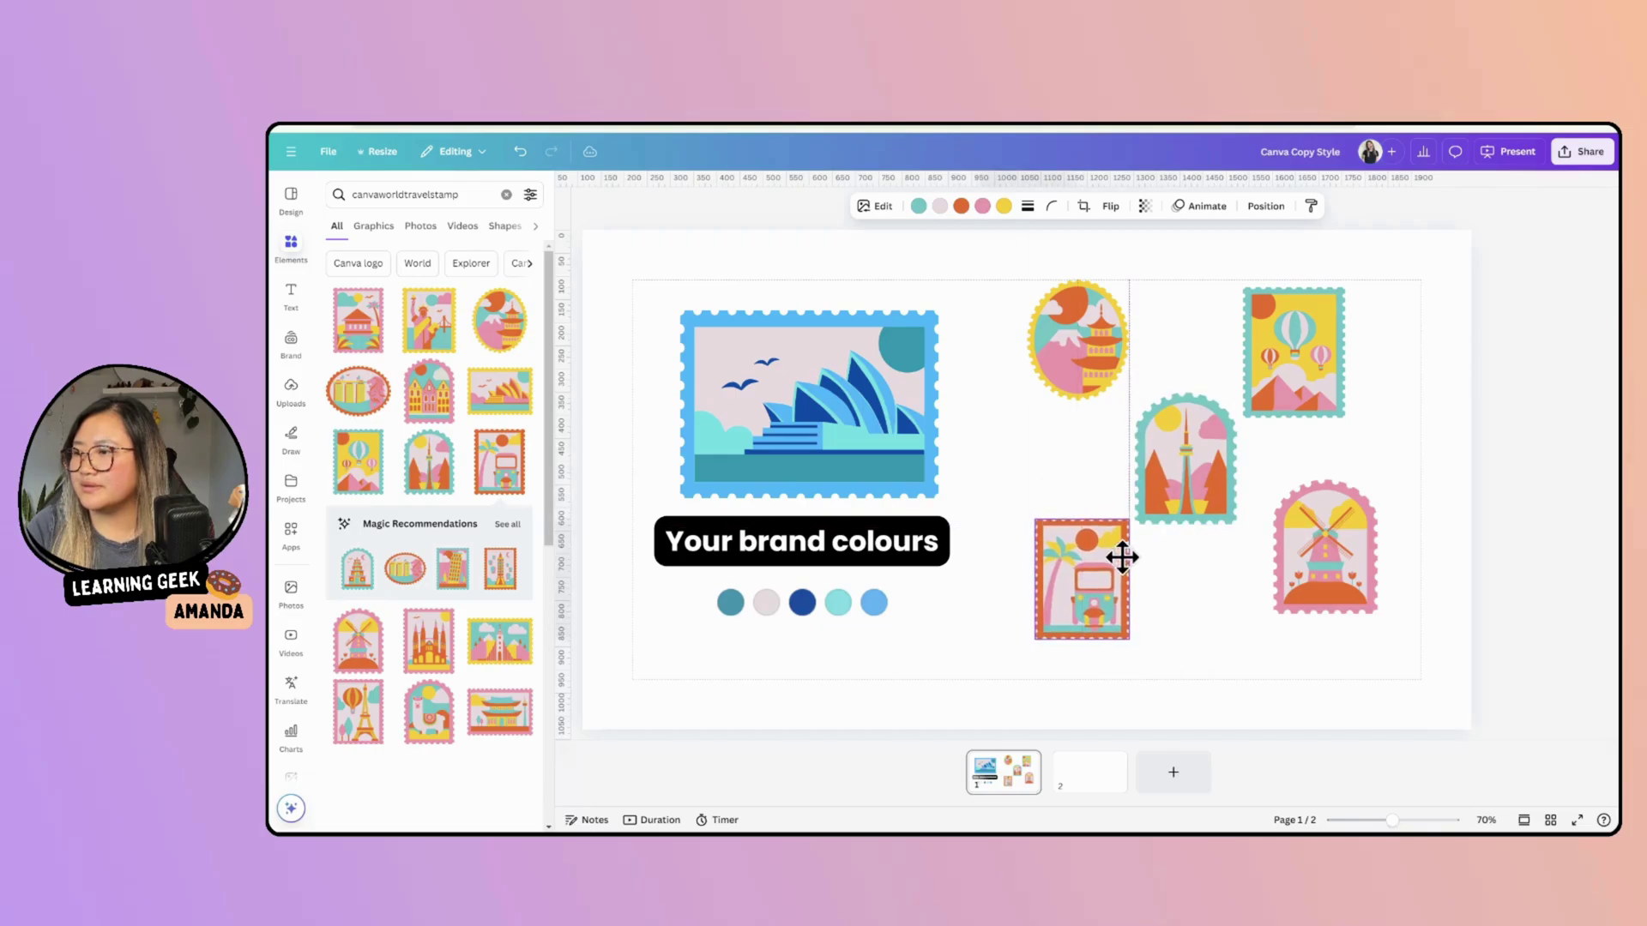
left_click(1183, 592)
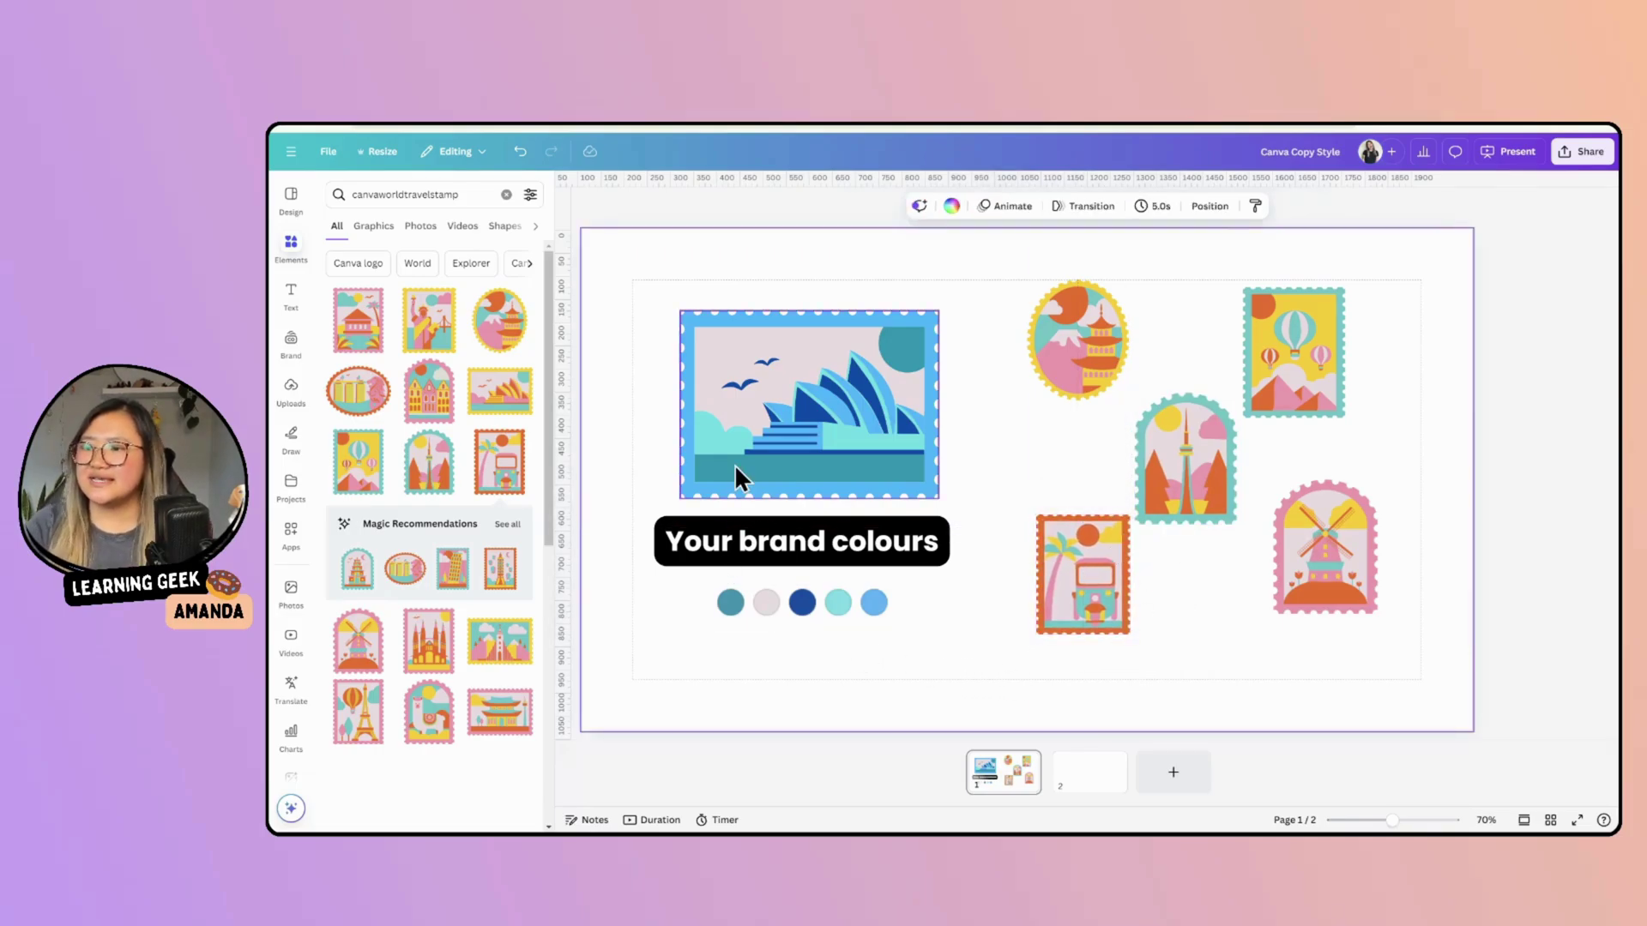
Step: Recolour the pagoda stamp's teal to navy, light pink to cream, and orange to light orange
left_click(1091, 334)
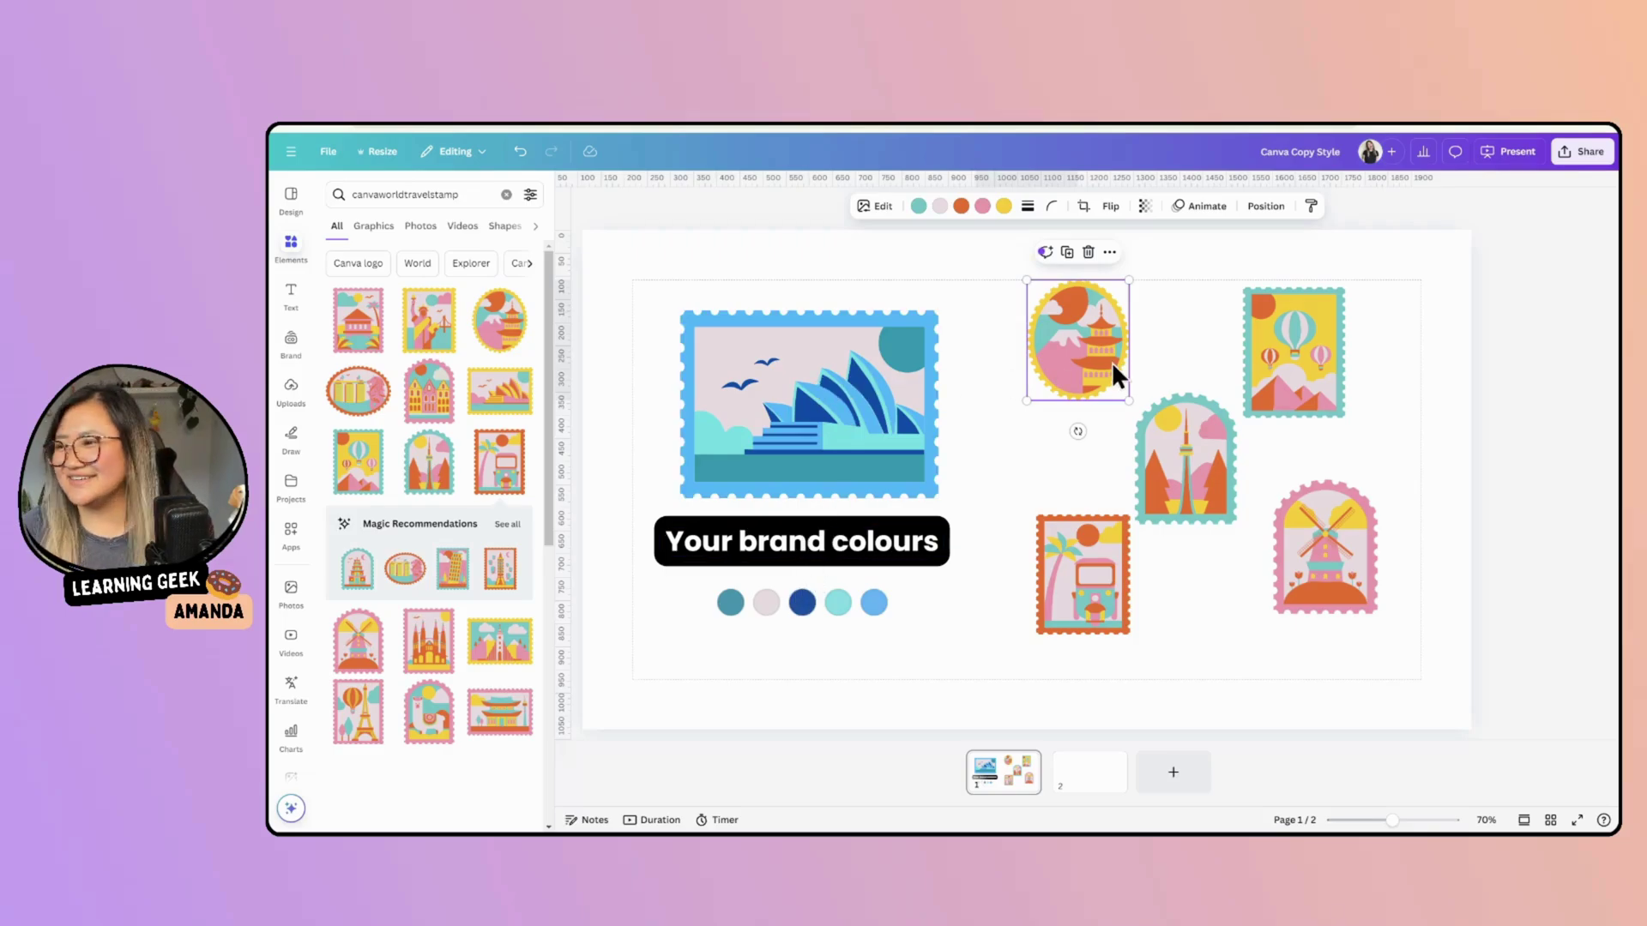
left_click(918, 206)
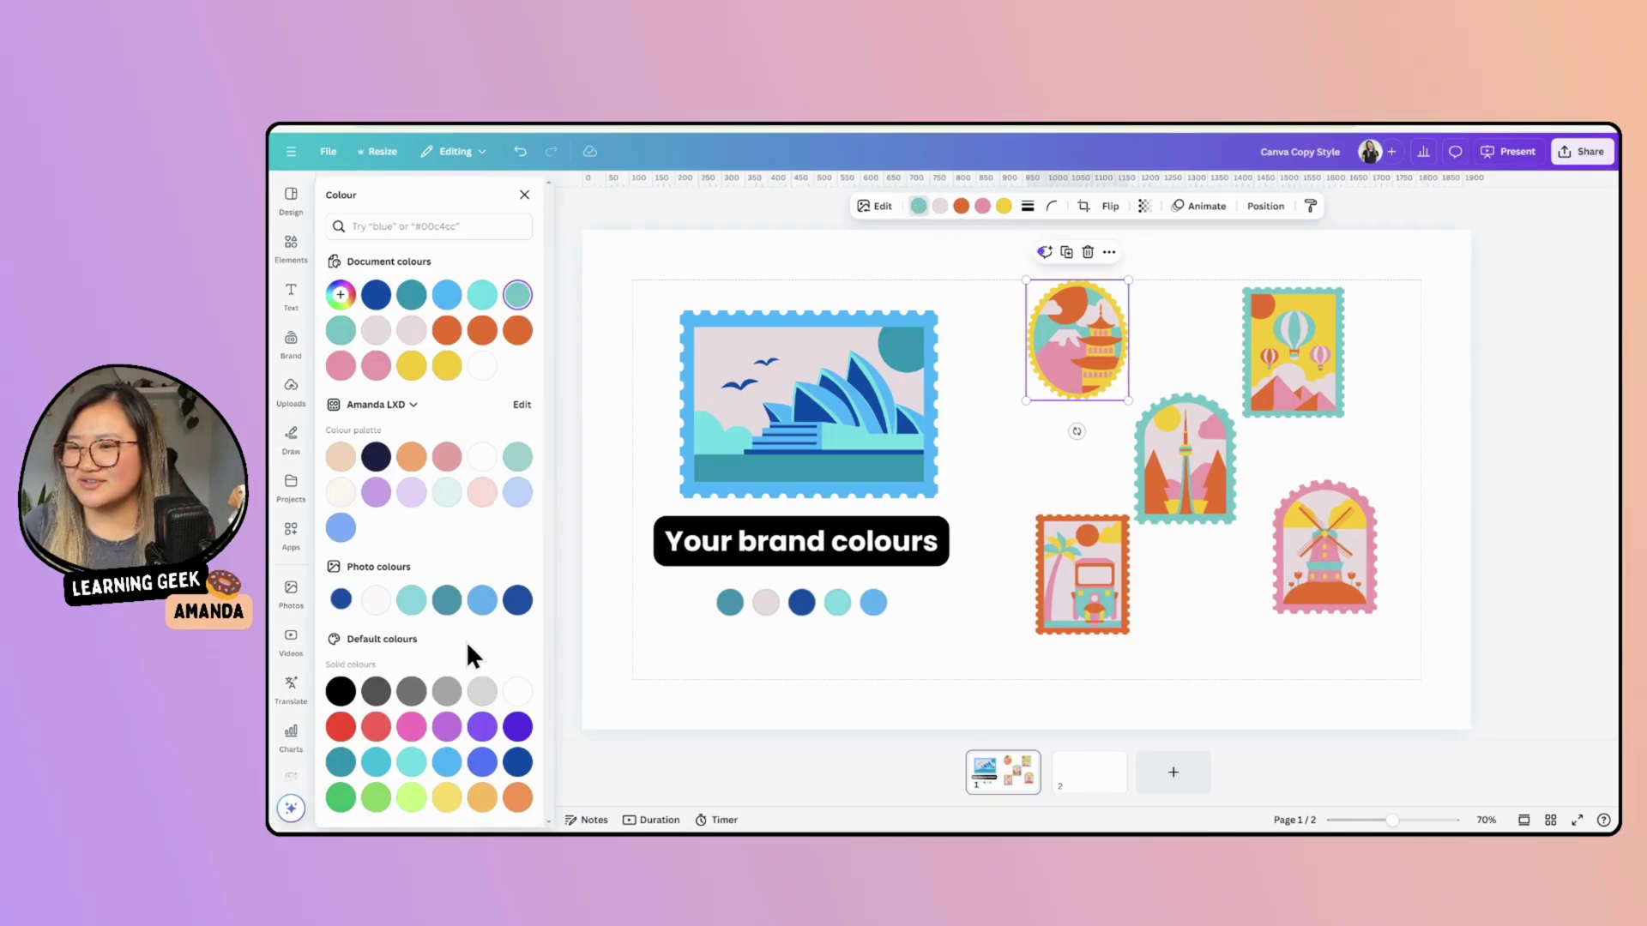
left_click(376, 456)
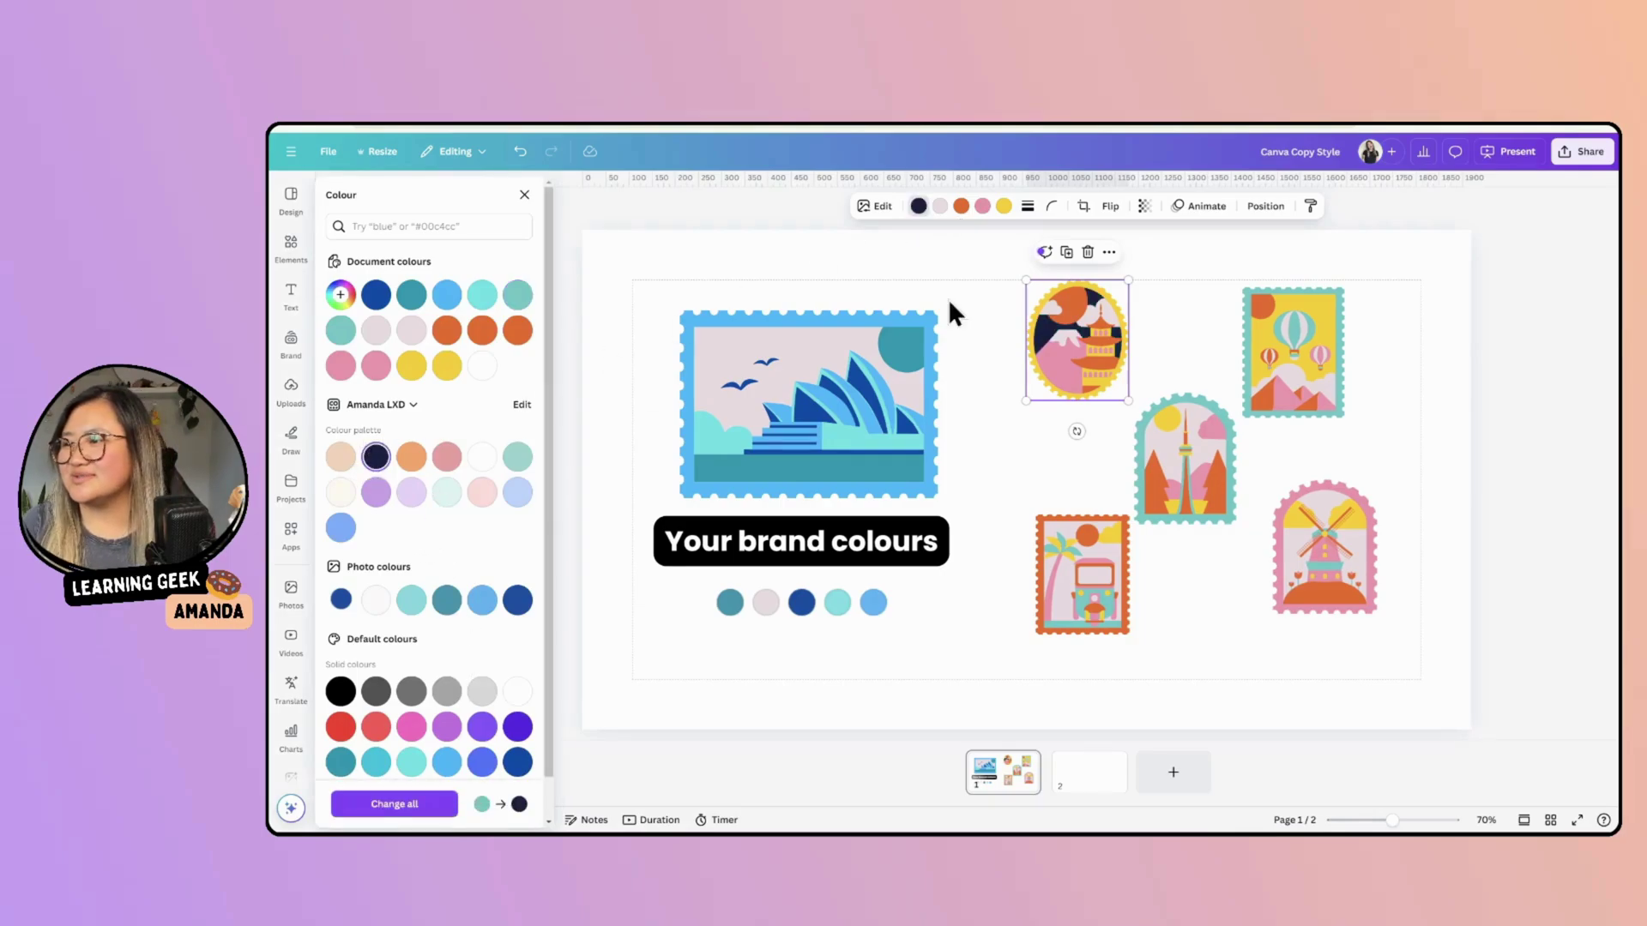
left_click(939, 207)
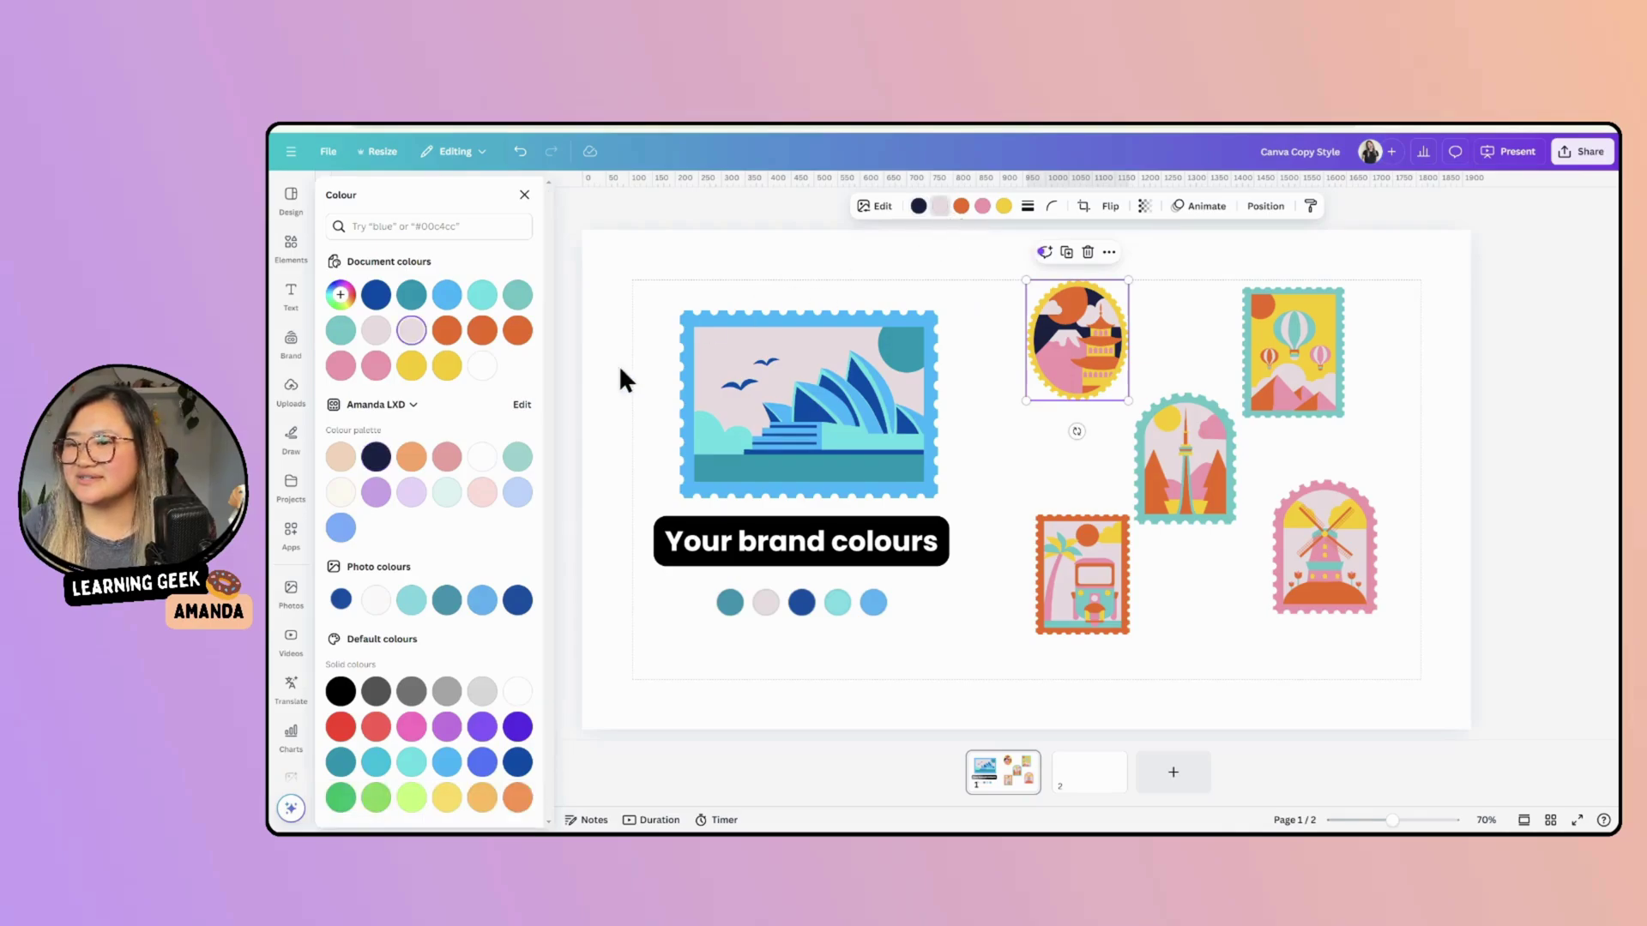
left_click(341, 494)
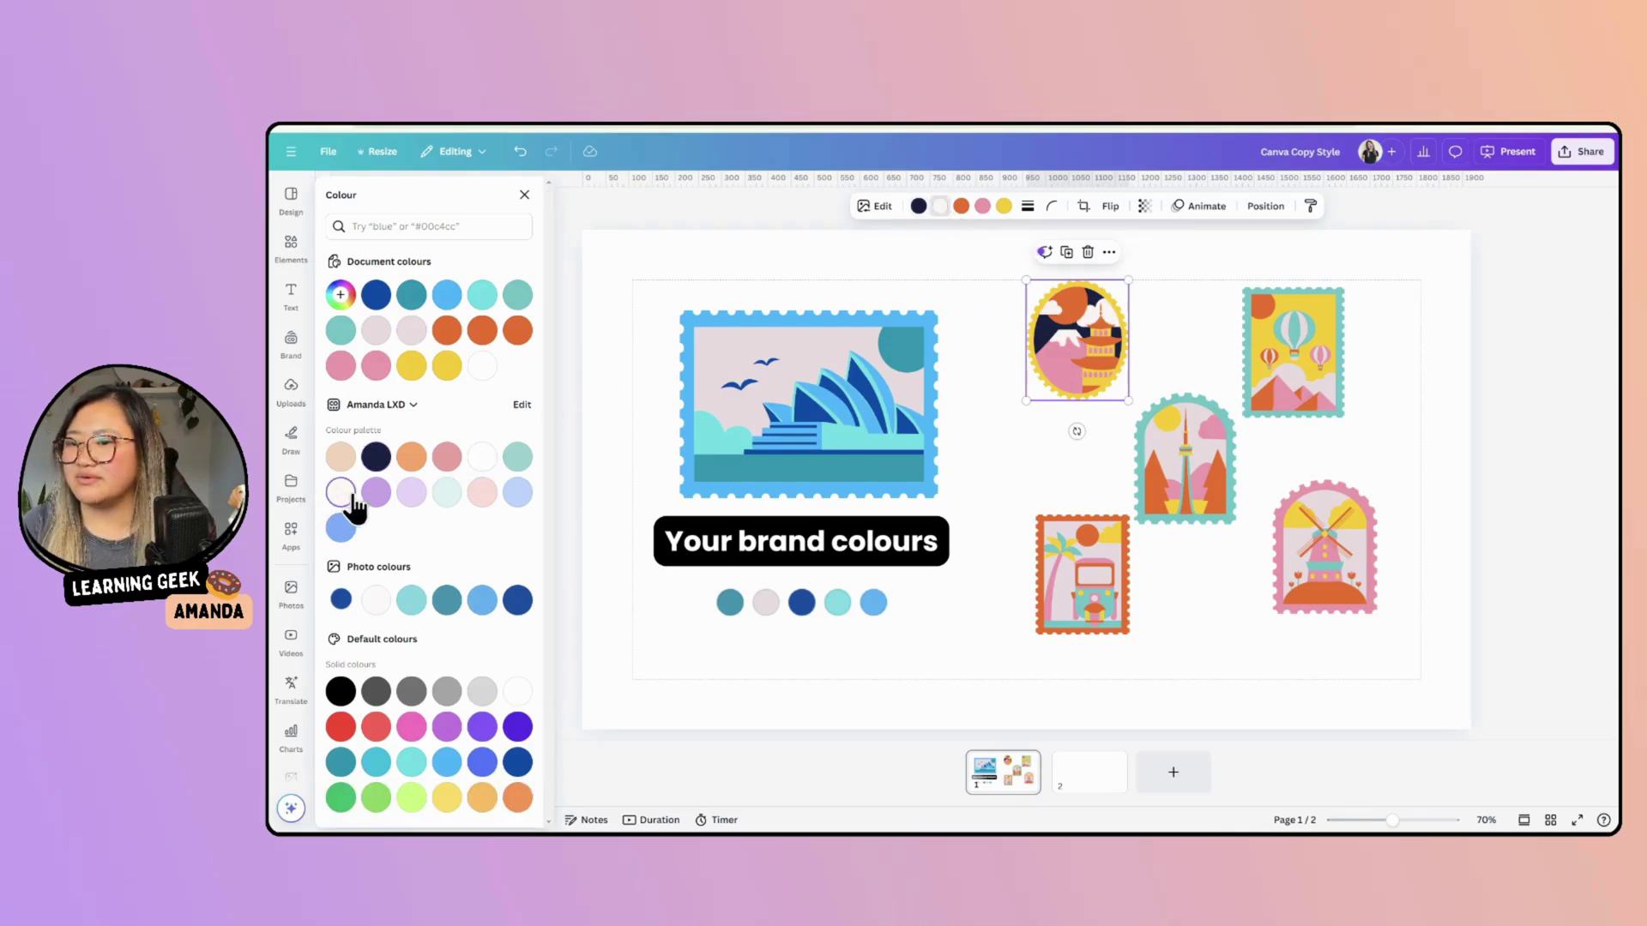
left_click(960, 209)
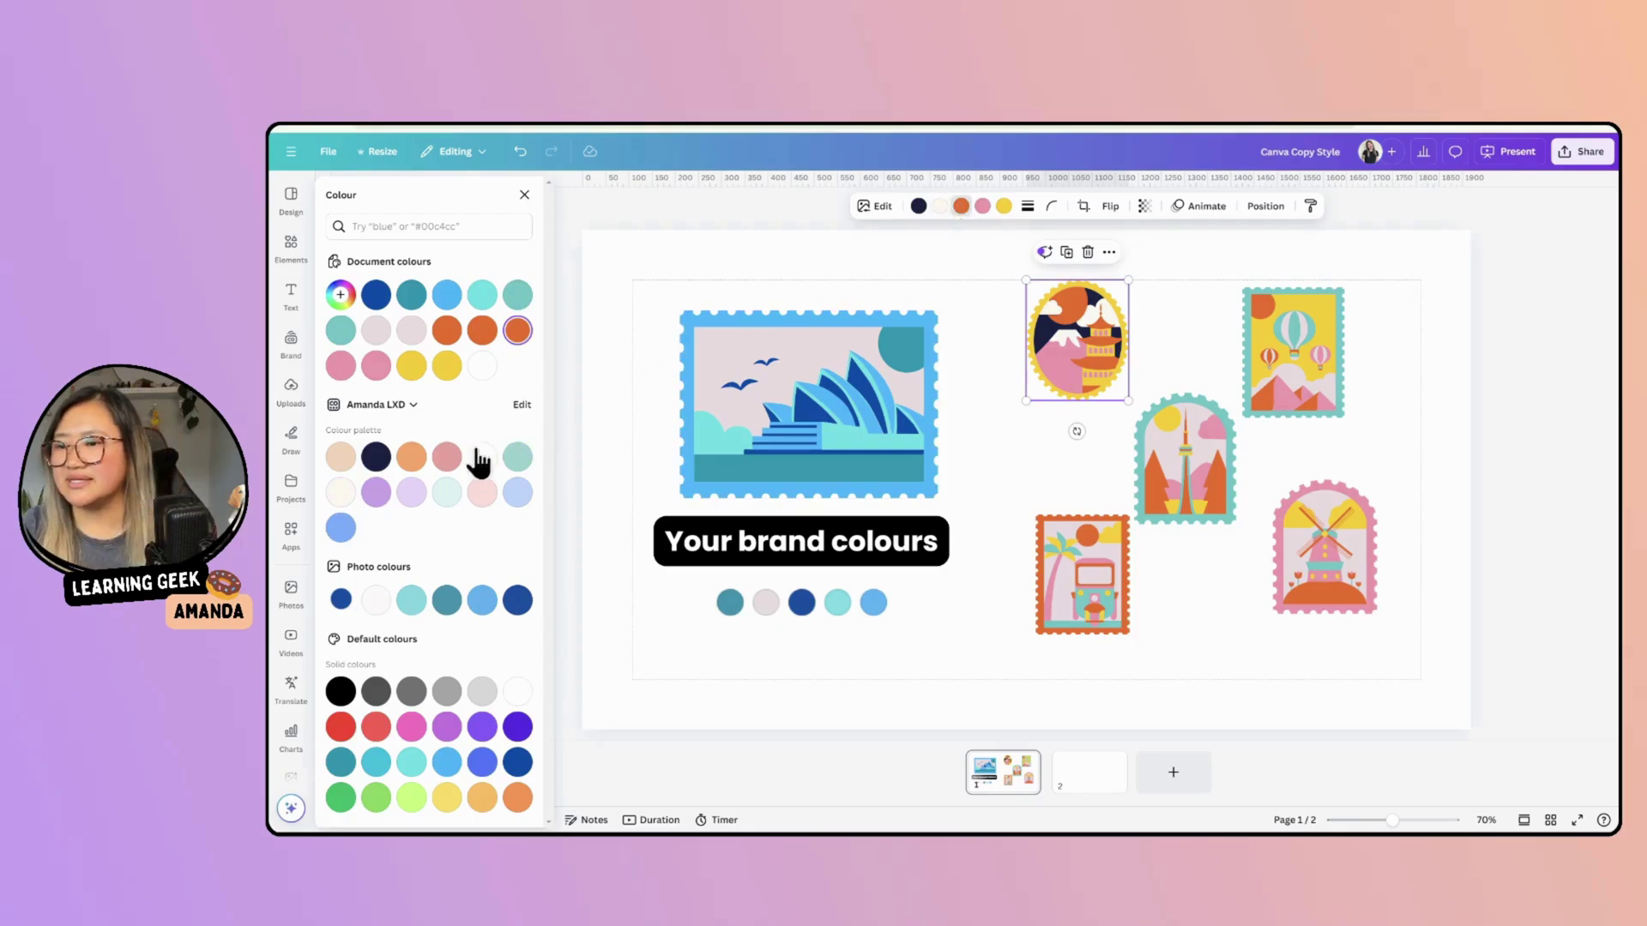
left_click(410, 460)
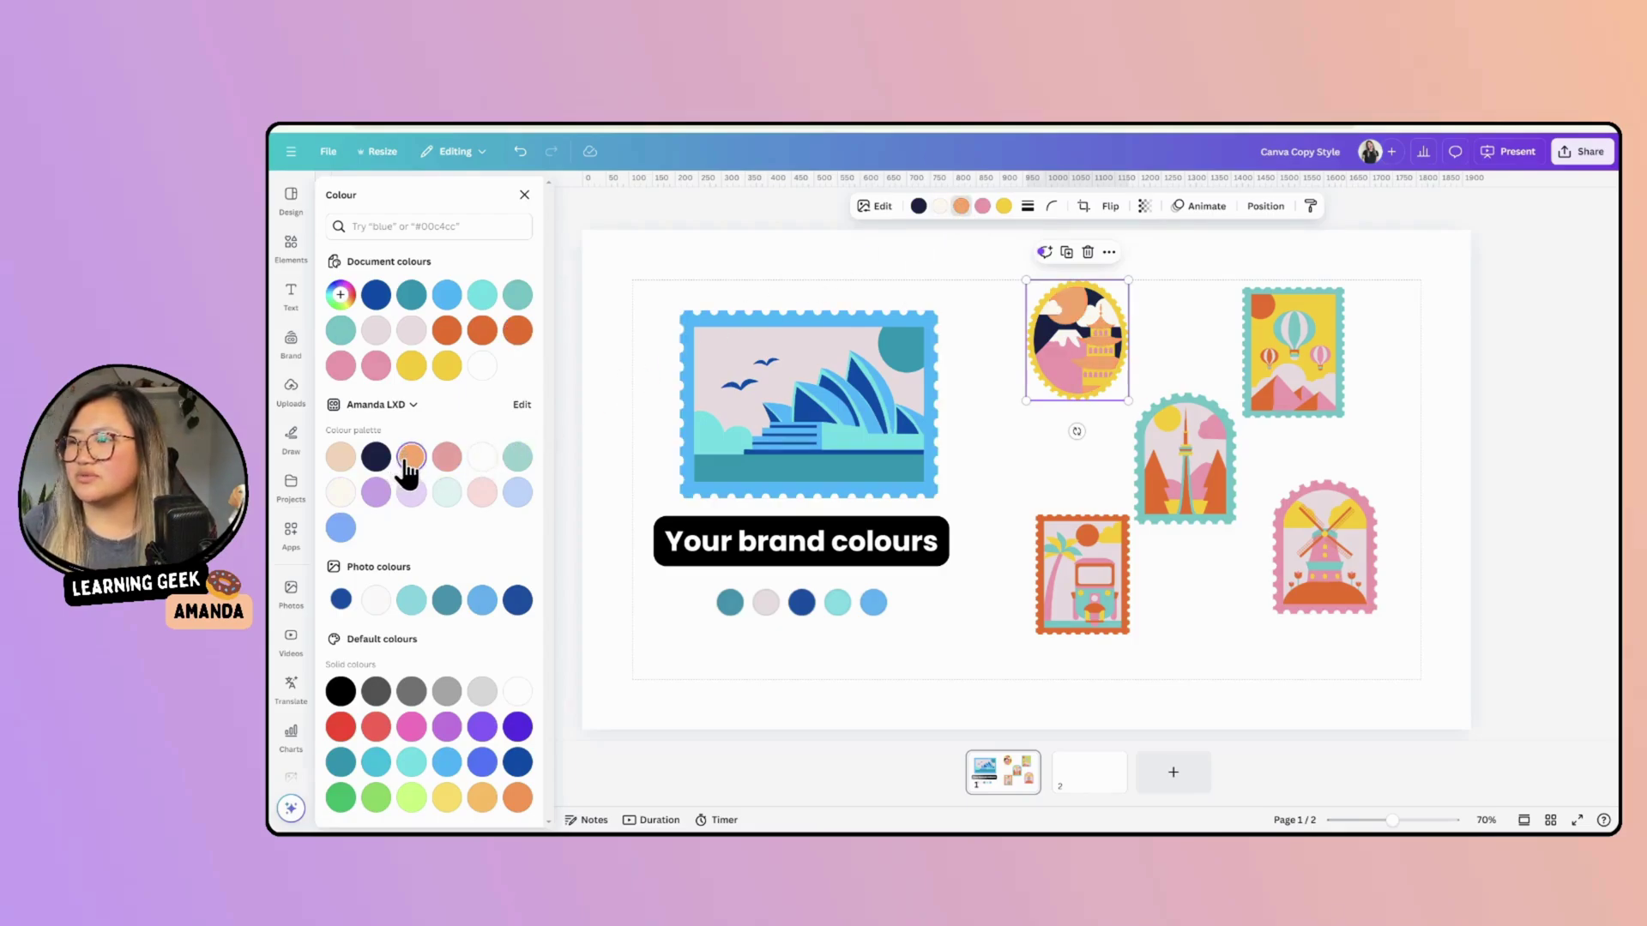
Step: Turn the pagoda's pink areas lavender and its yellow border mint, then copy its style
left_click(984, 215)
left_click(375, 493)
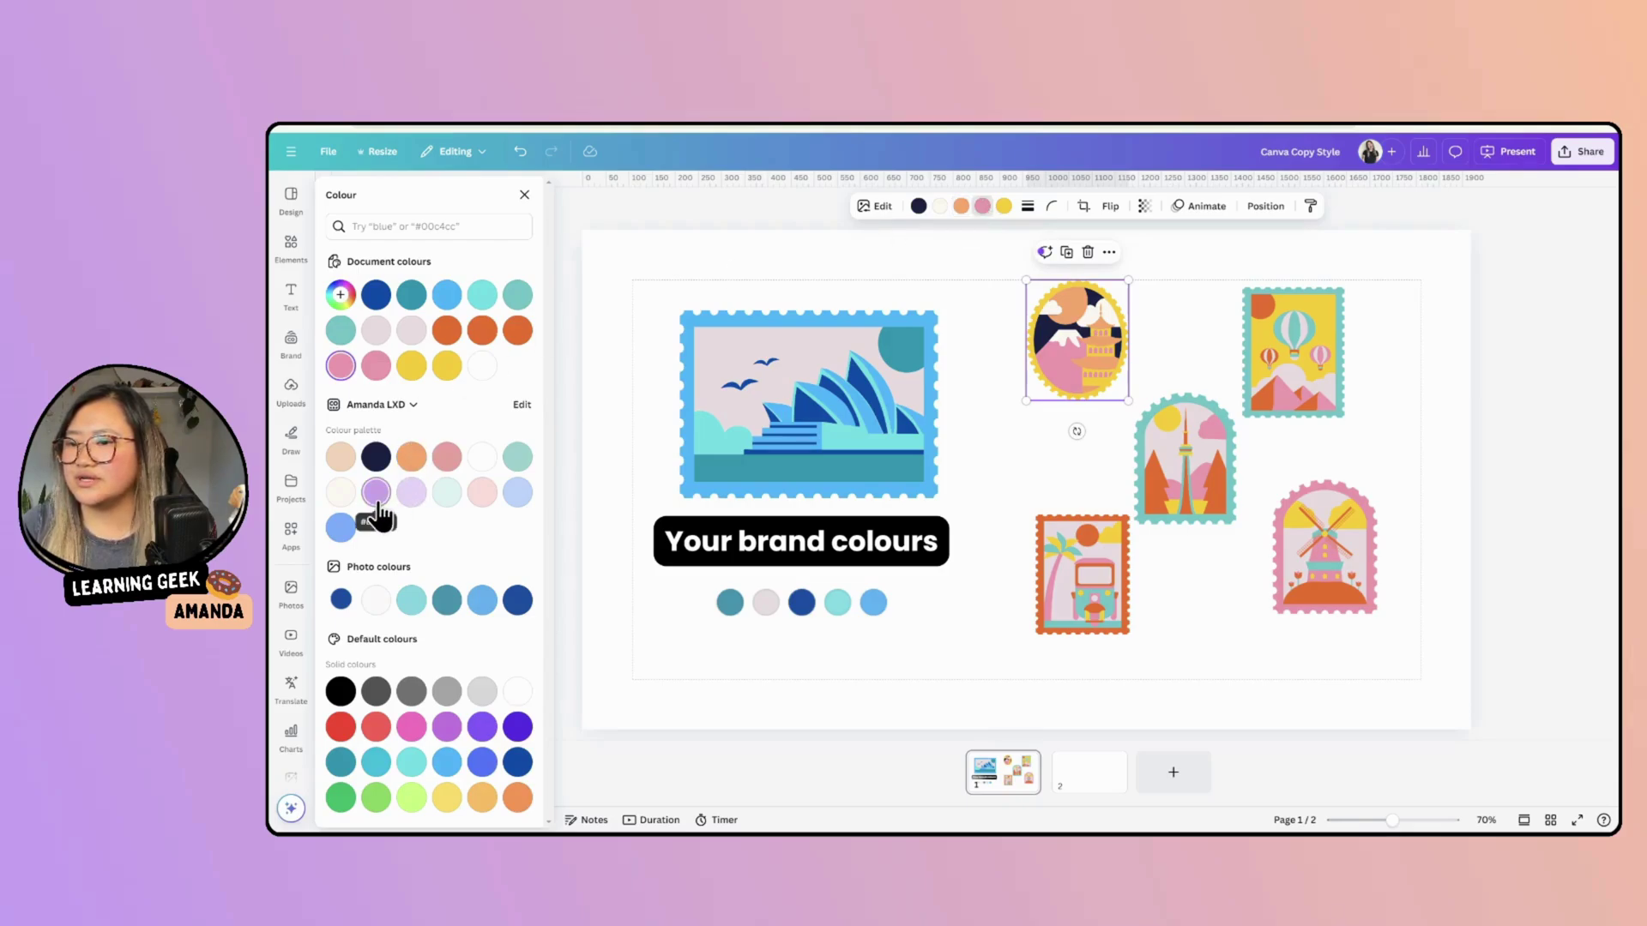
left_click(1004, 207)
left_click(517, 456)
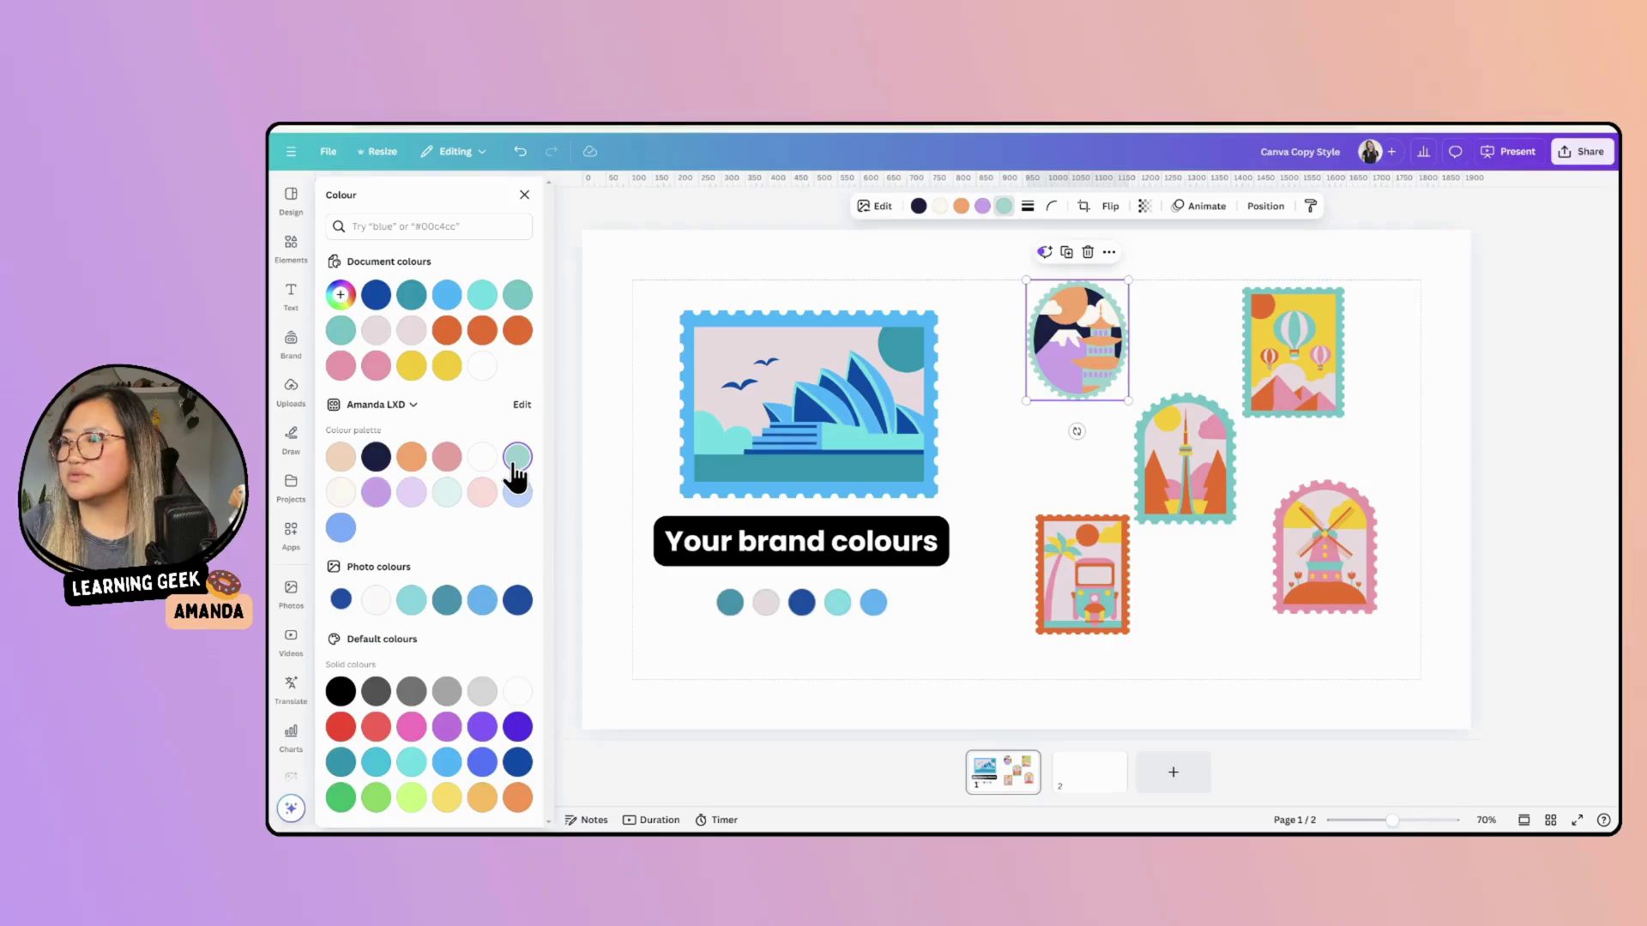
left_click(856, 275)
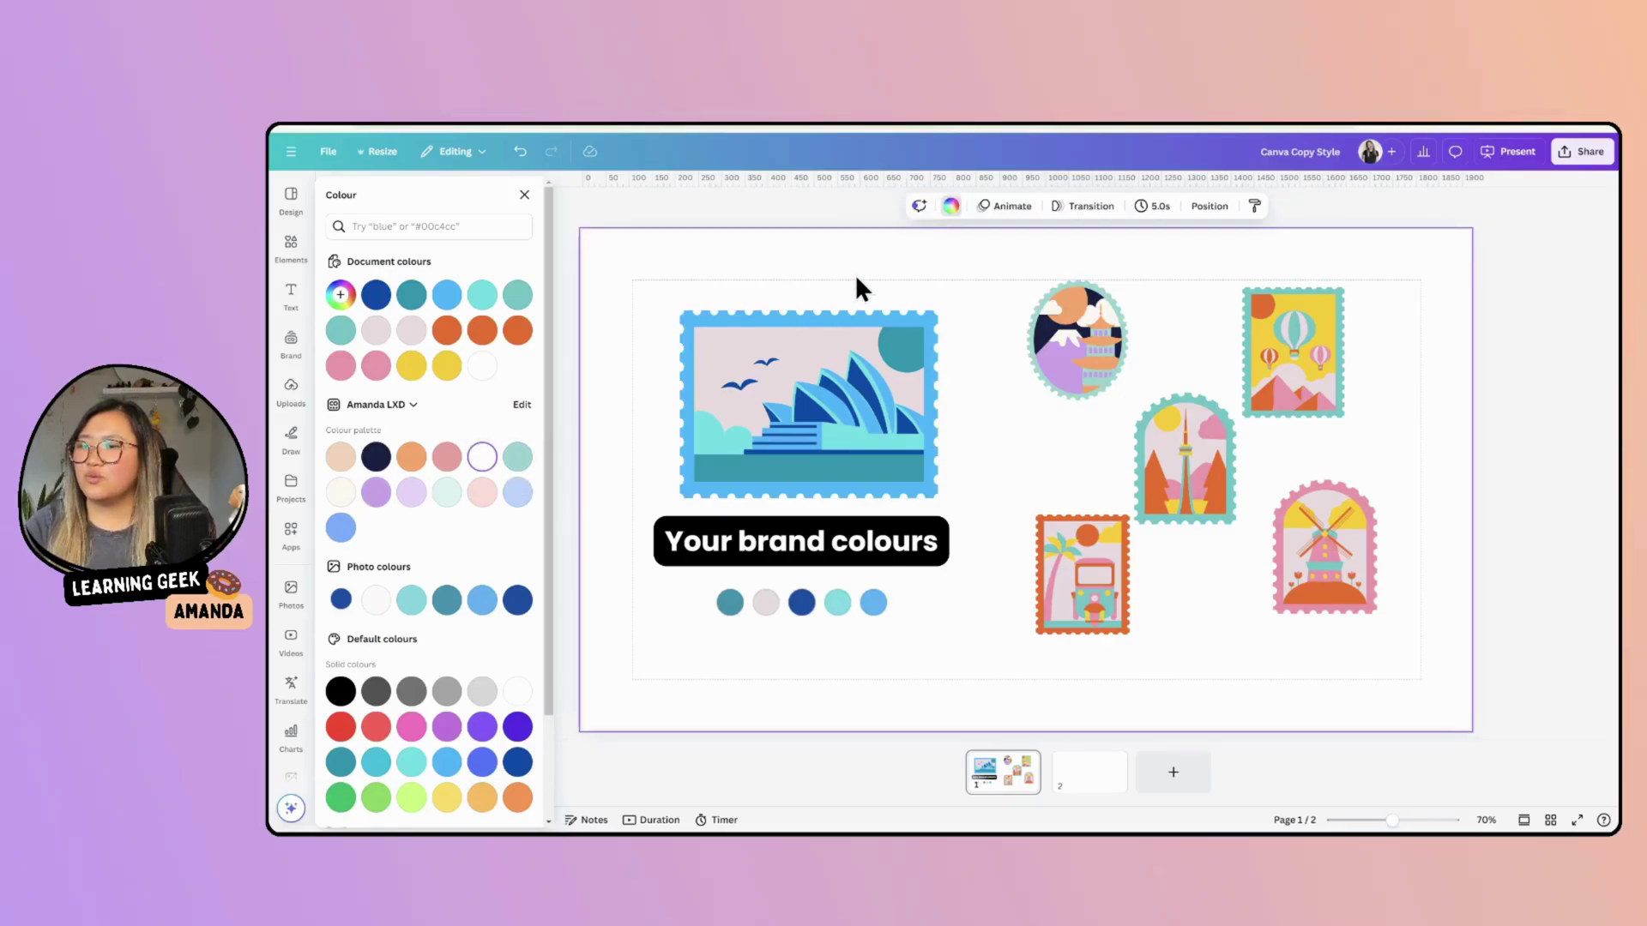
left_click(1024, 333)
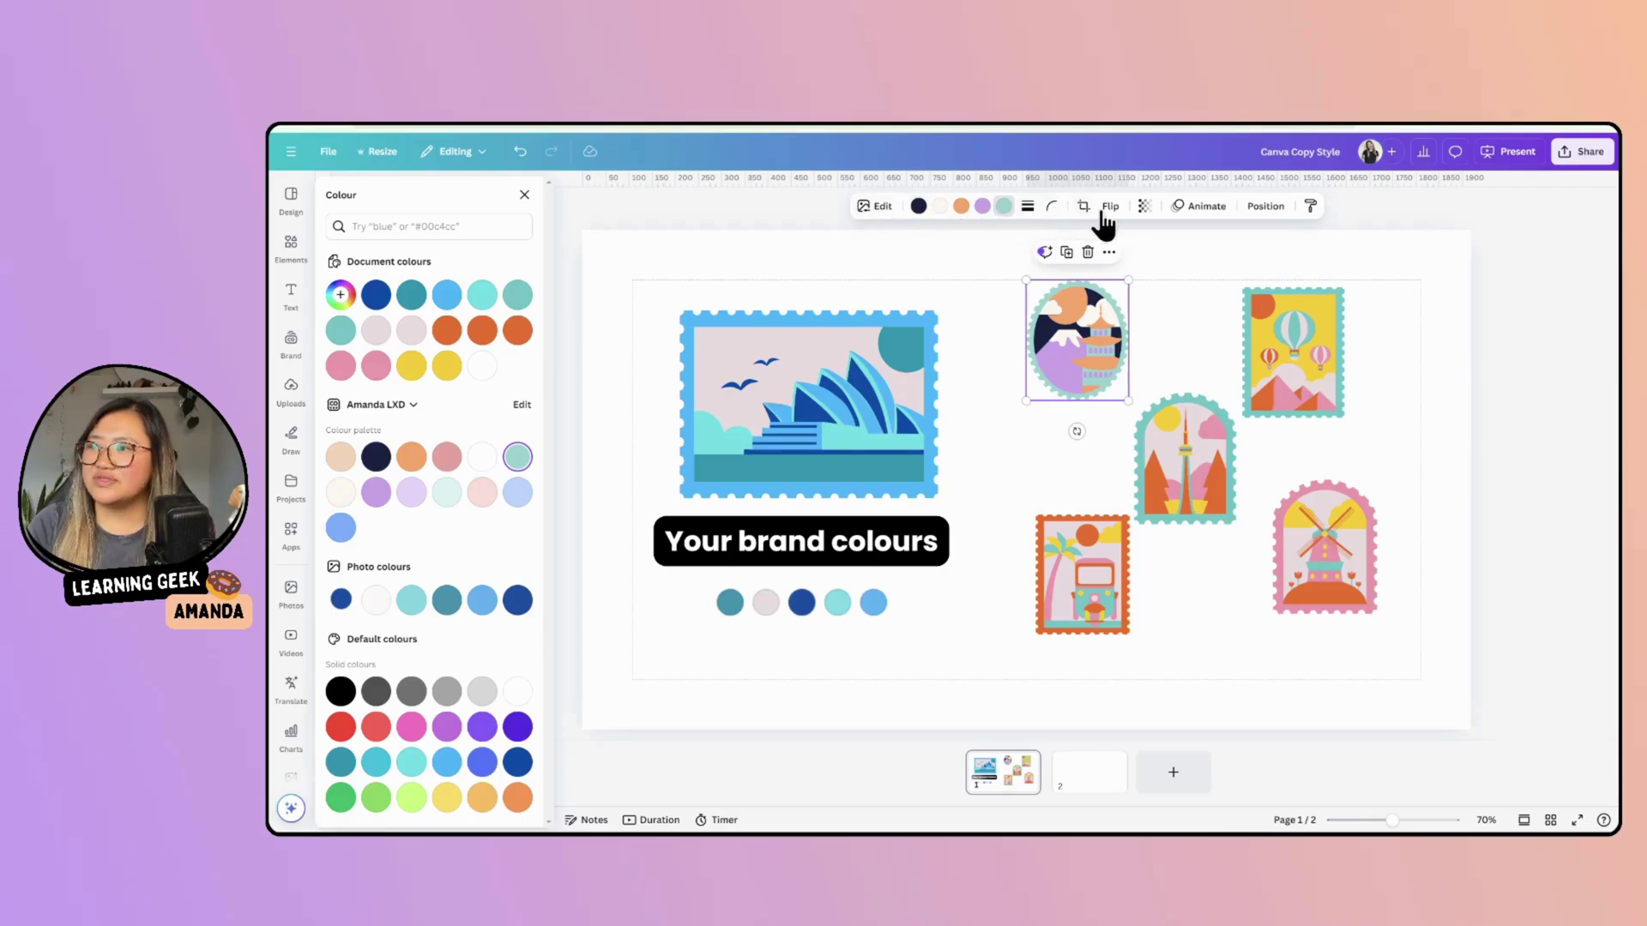
left_click(1311, 208)
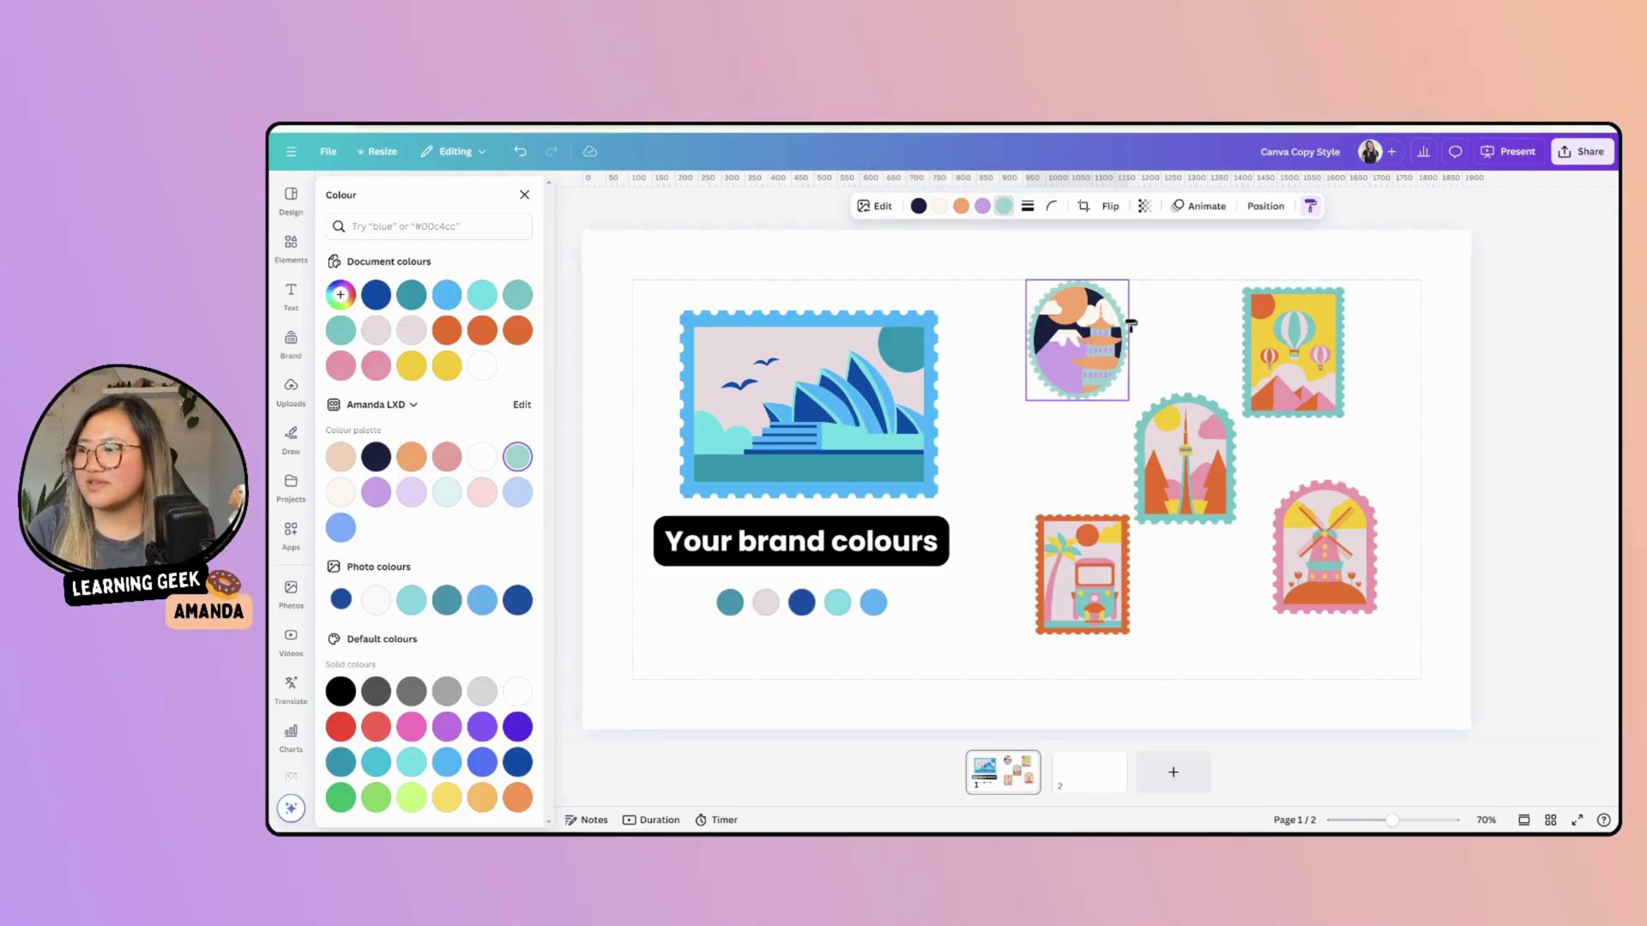
Step: Paste the brand-palette style onto the balloon, tower, tuk-tuk and windmill stamps
left_click(1322, 344)
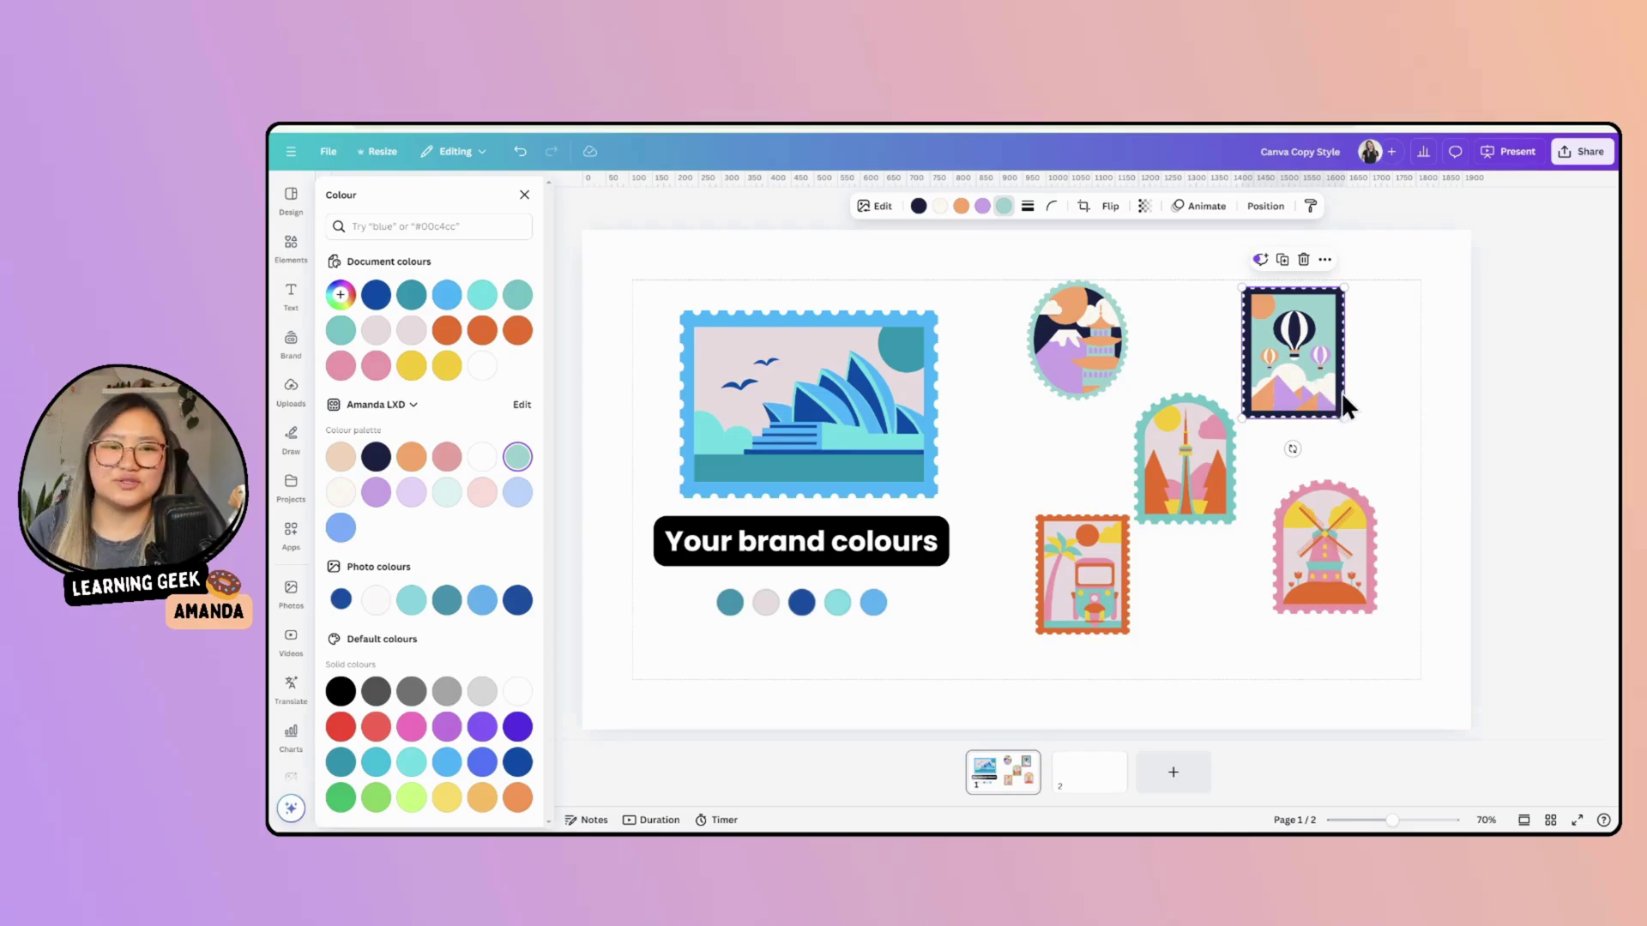
right_click(1291, 340)
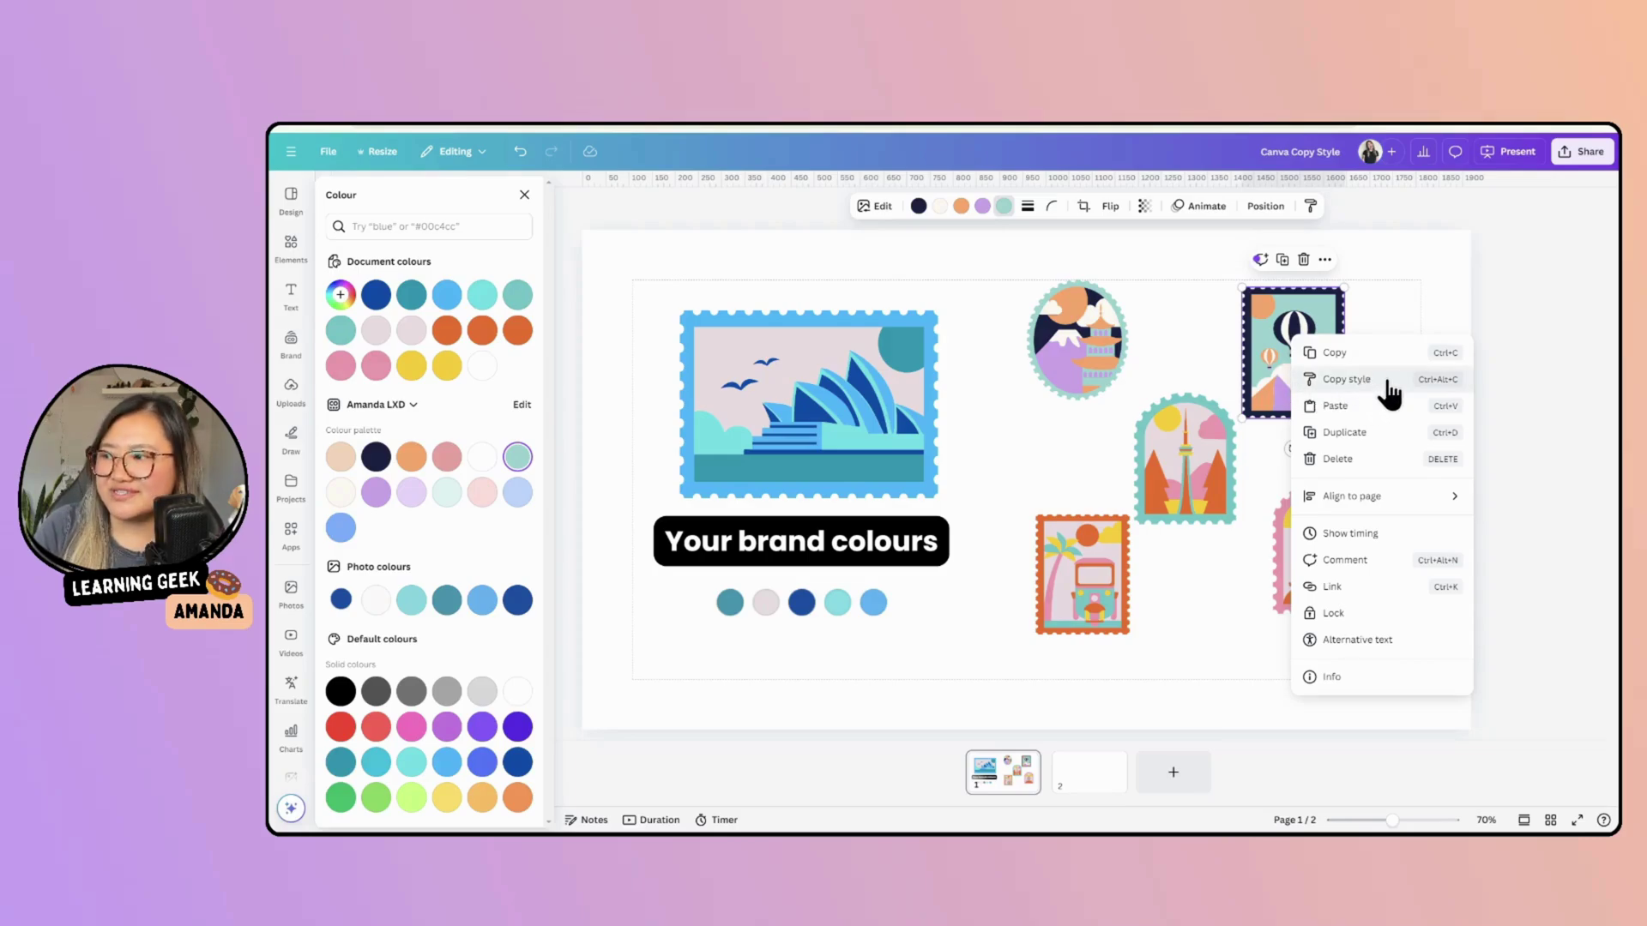
left_click(1438, 396)
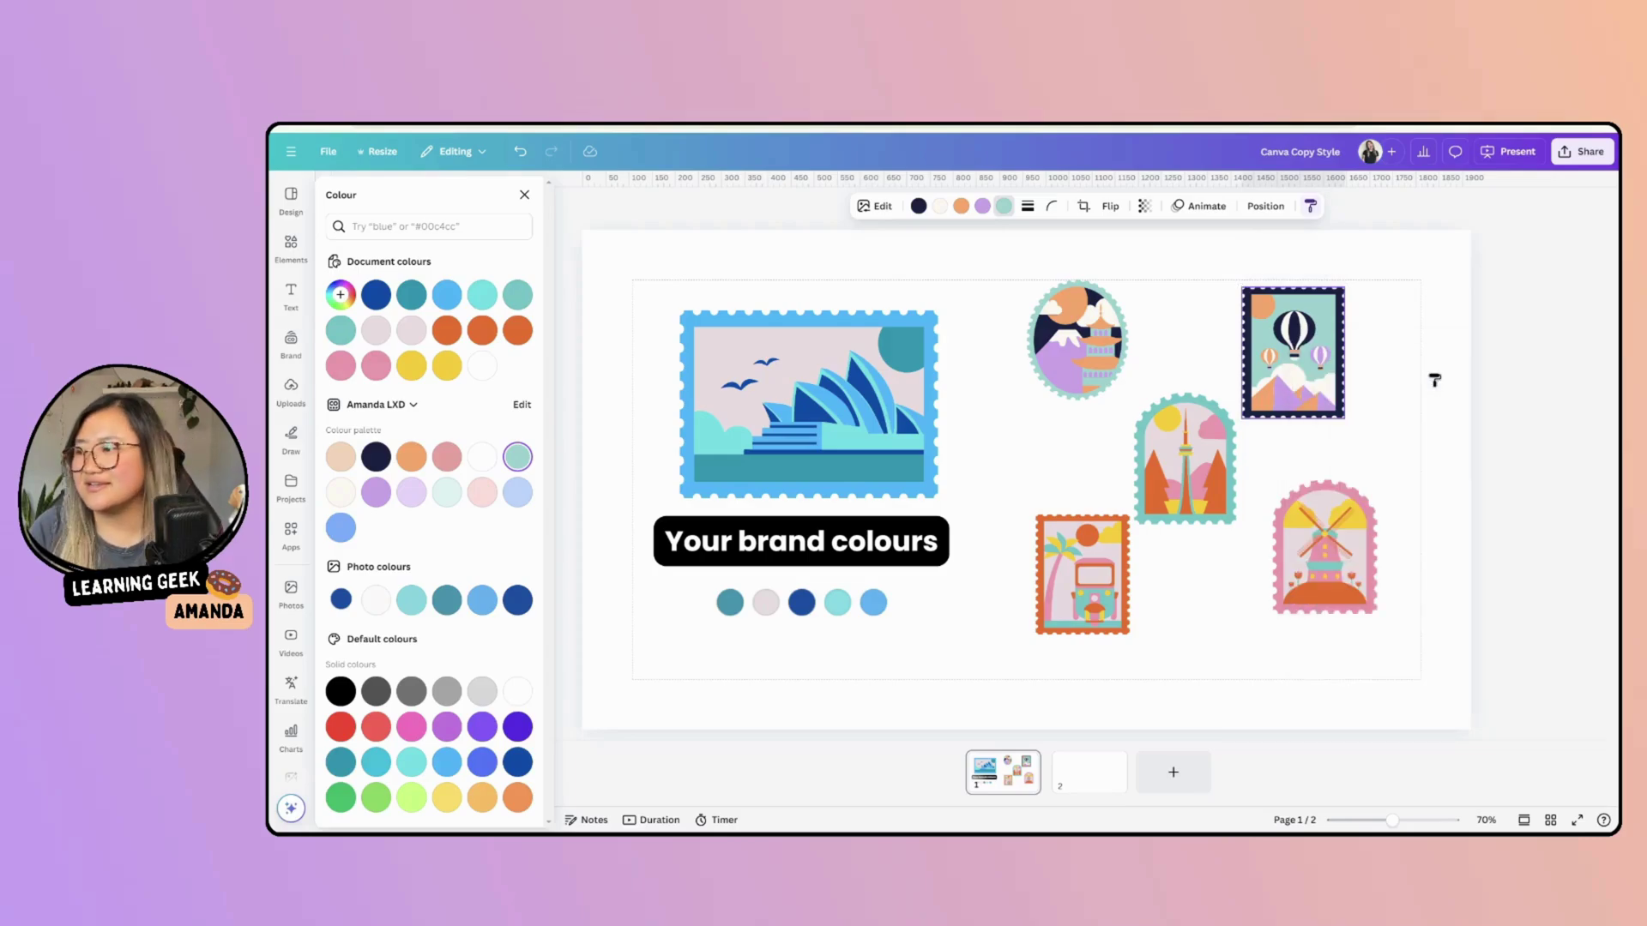
left_click(1188, 487)
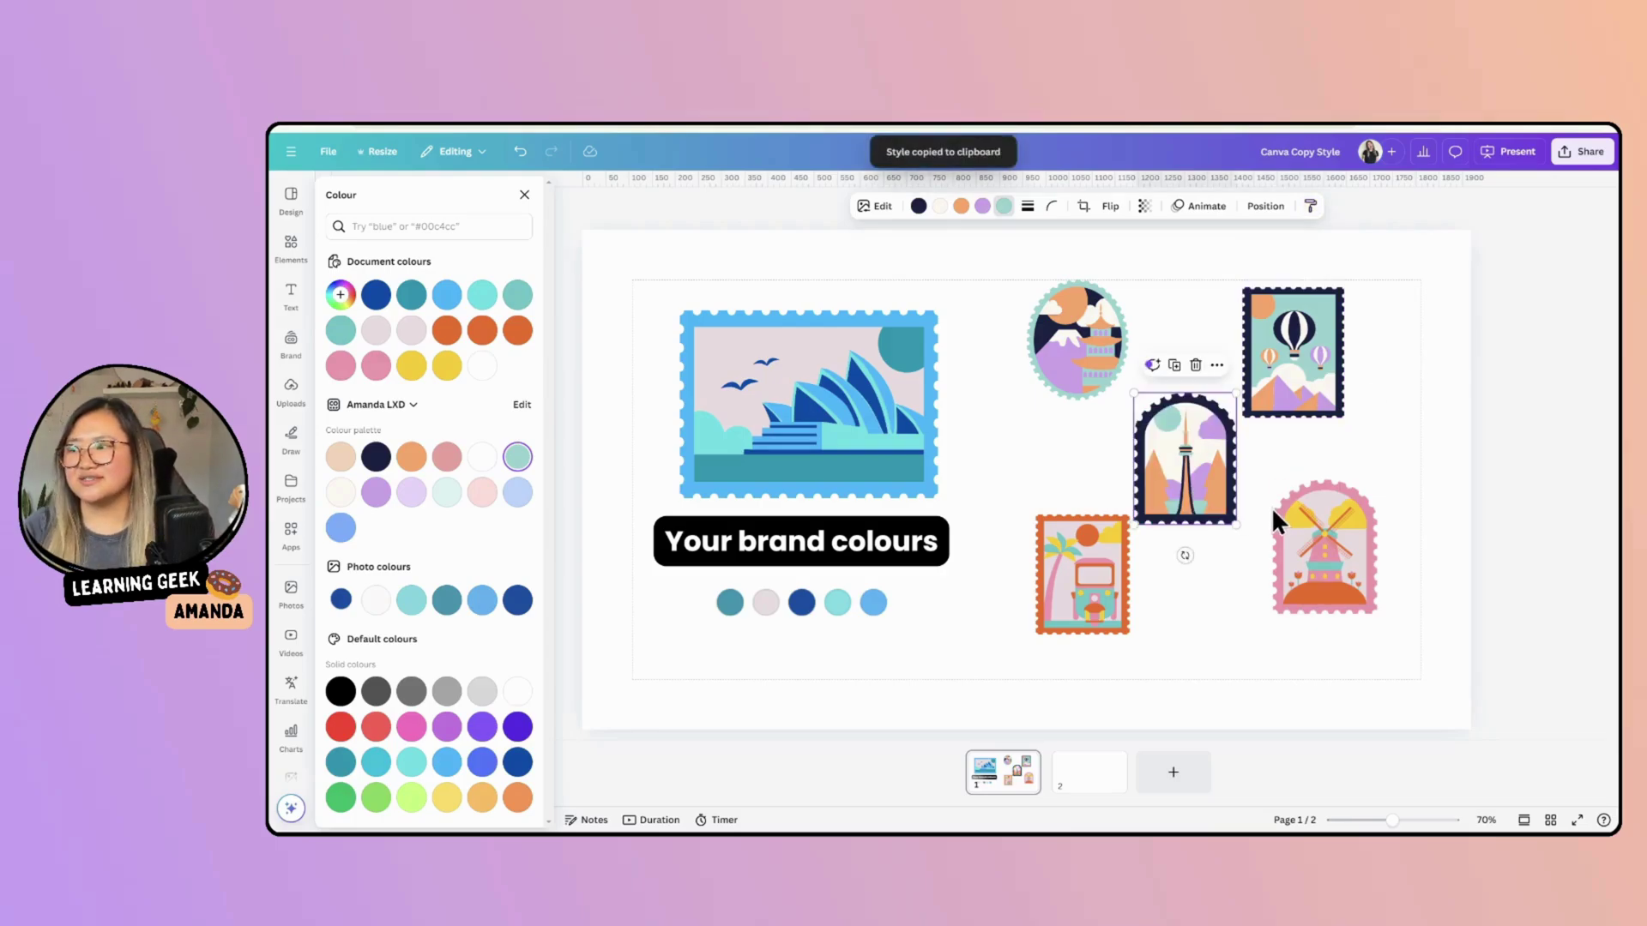
right_click(1192, 477)
left_click(1205, 524)
left_click(1082, 559)
right_click(1082, 559)
left_click(1199, 517)
left_click(1325, 549)
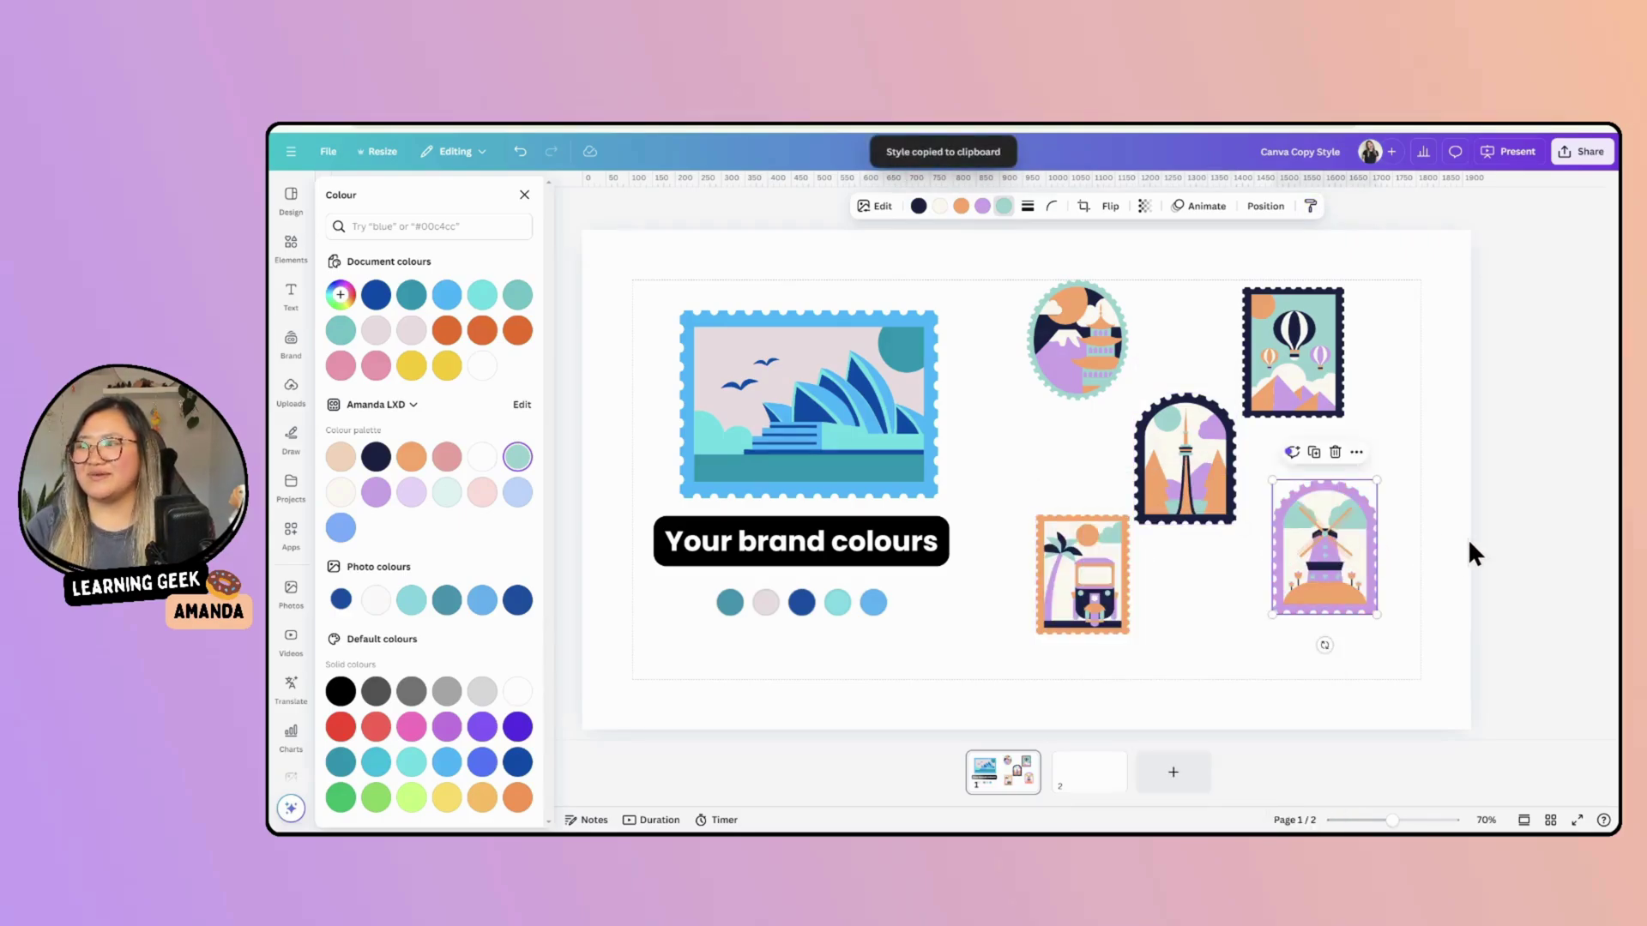
Step: Copy the oval stamp's style onto the Sydney Opera House stamp
left_click(1100, 340)
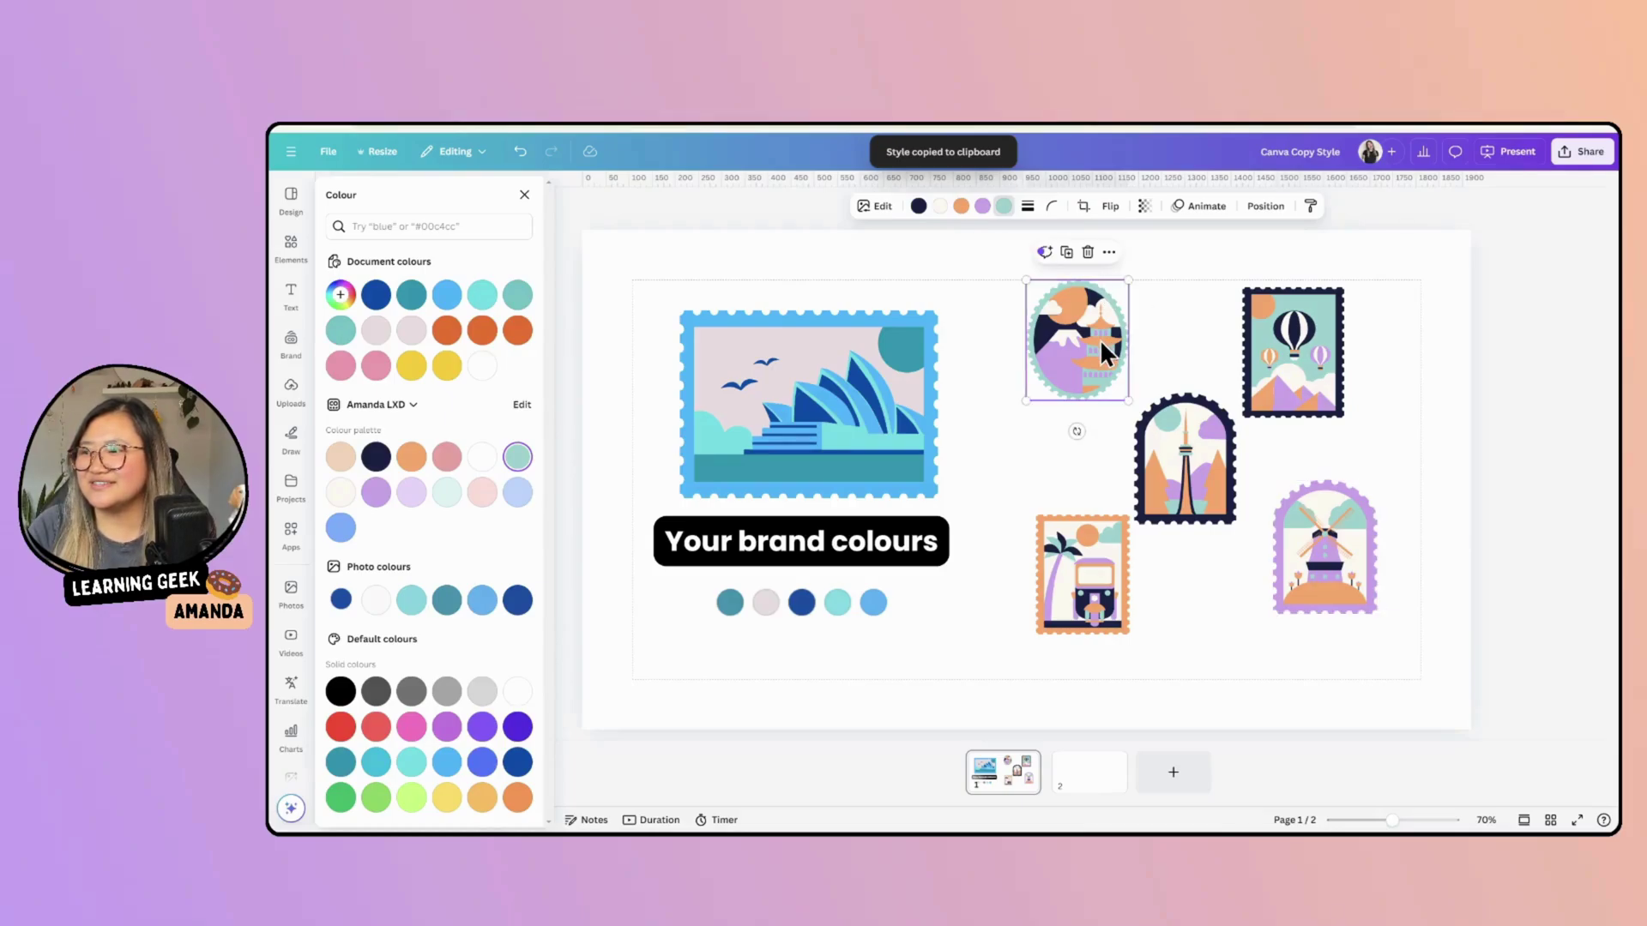
right_click(1100, 340)
left_click(1145, 384)
left_click(819, 401)
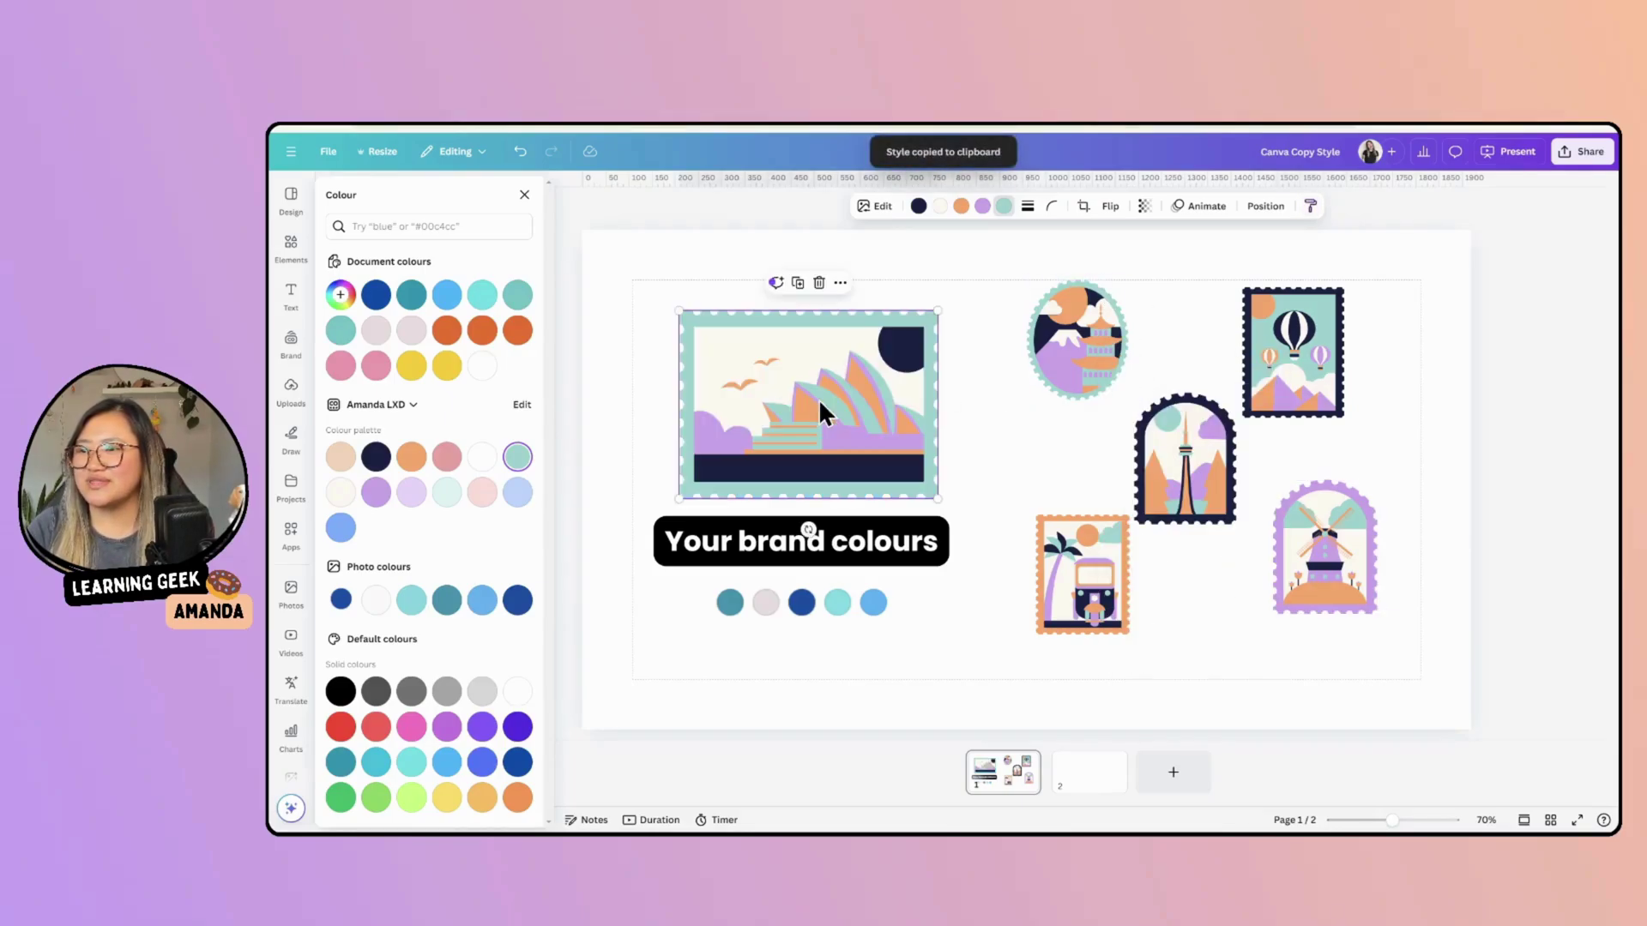
left_click(1007, 436)
Step: Delete the row of colour dots and nudge the 'Your brand colours' text down
left_click_drag(945, 639, 687, 584)
key("Delete")
left_click_drag(794, 548, 809, 553)
left_click(826, 651)
key("ctrl+alt+c")
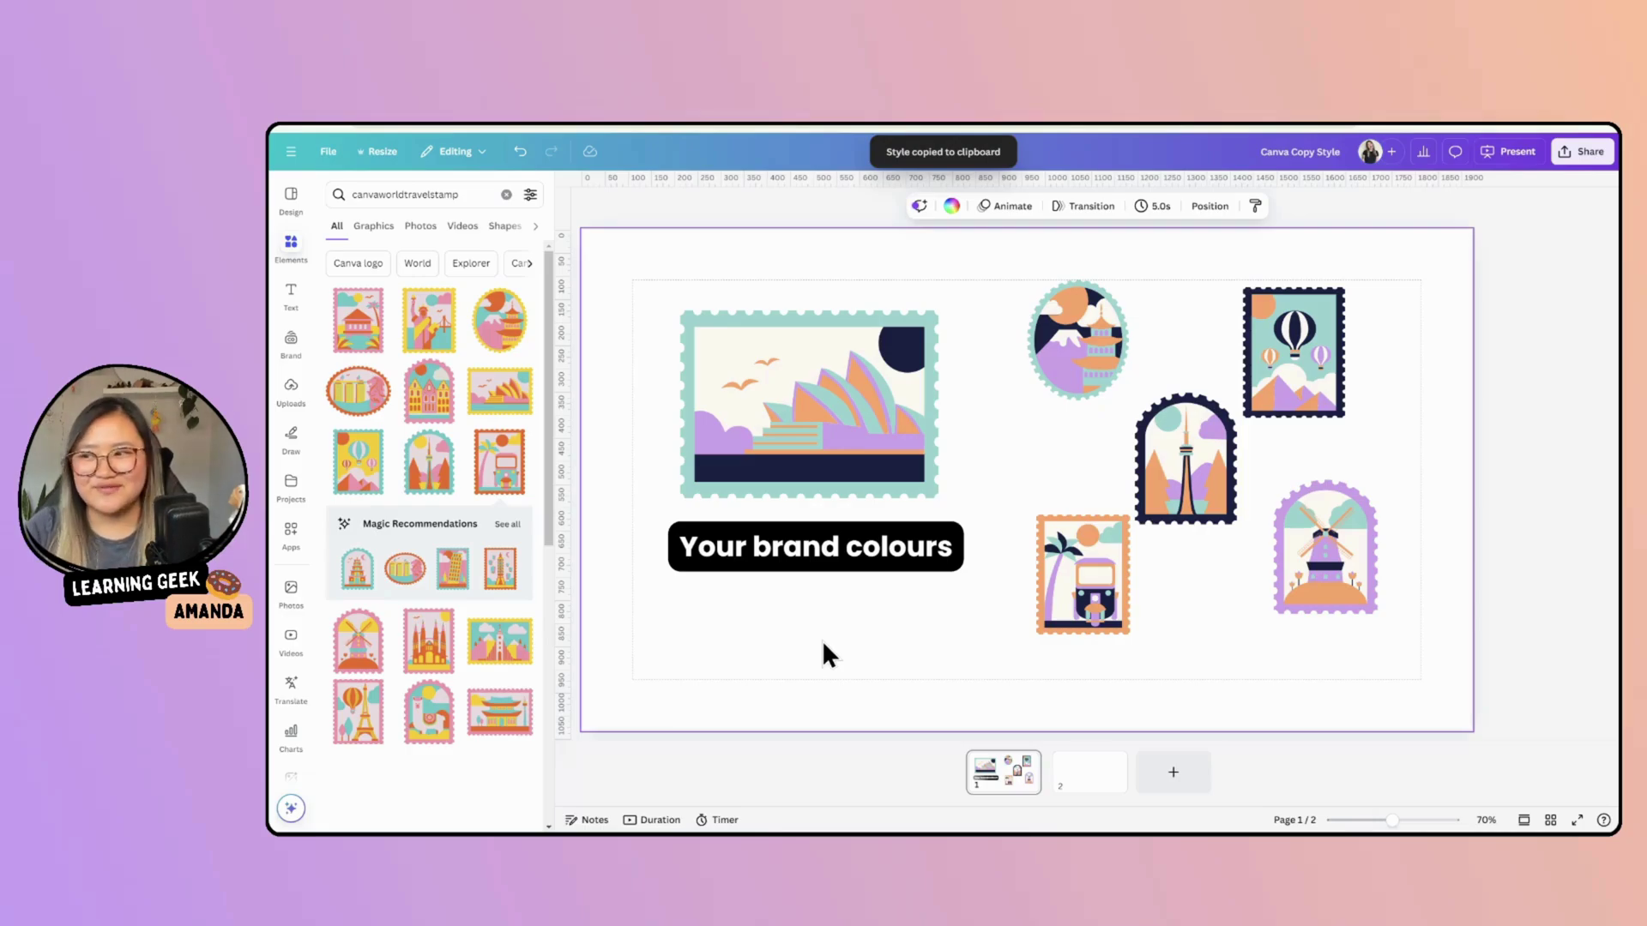
left_click(834, 427)
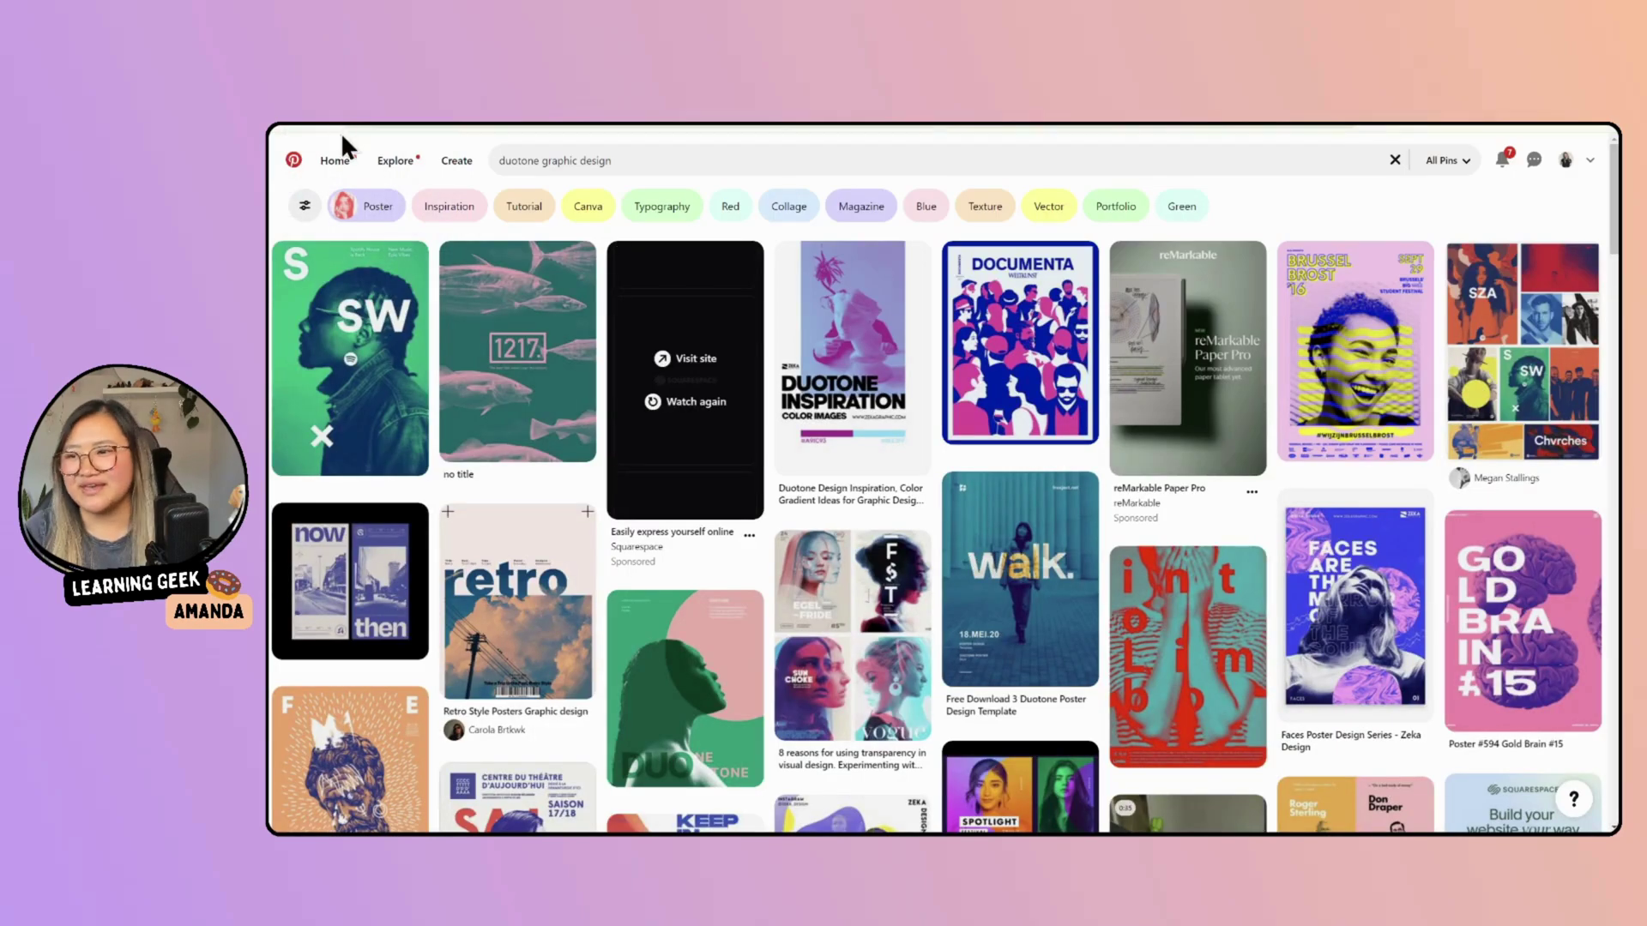
Step: Scroll the 'duotone graphic design' pins and open 'Spotify Duotone Portraits'
scroll(503, 482, "down", 6)
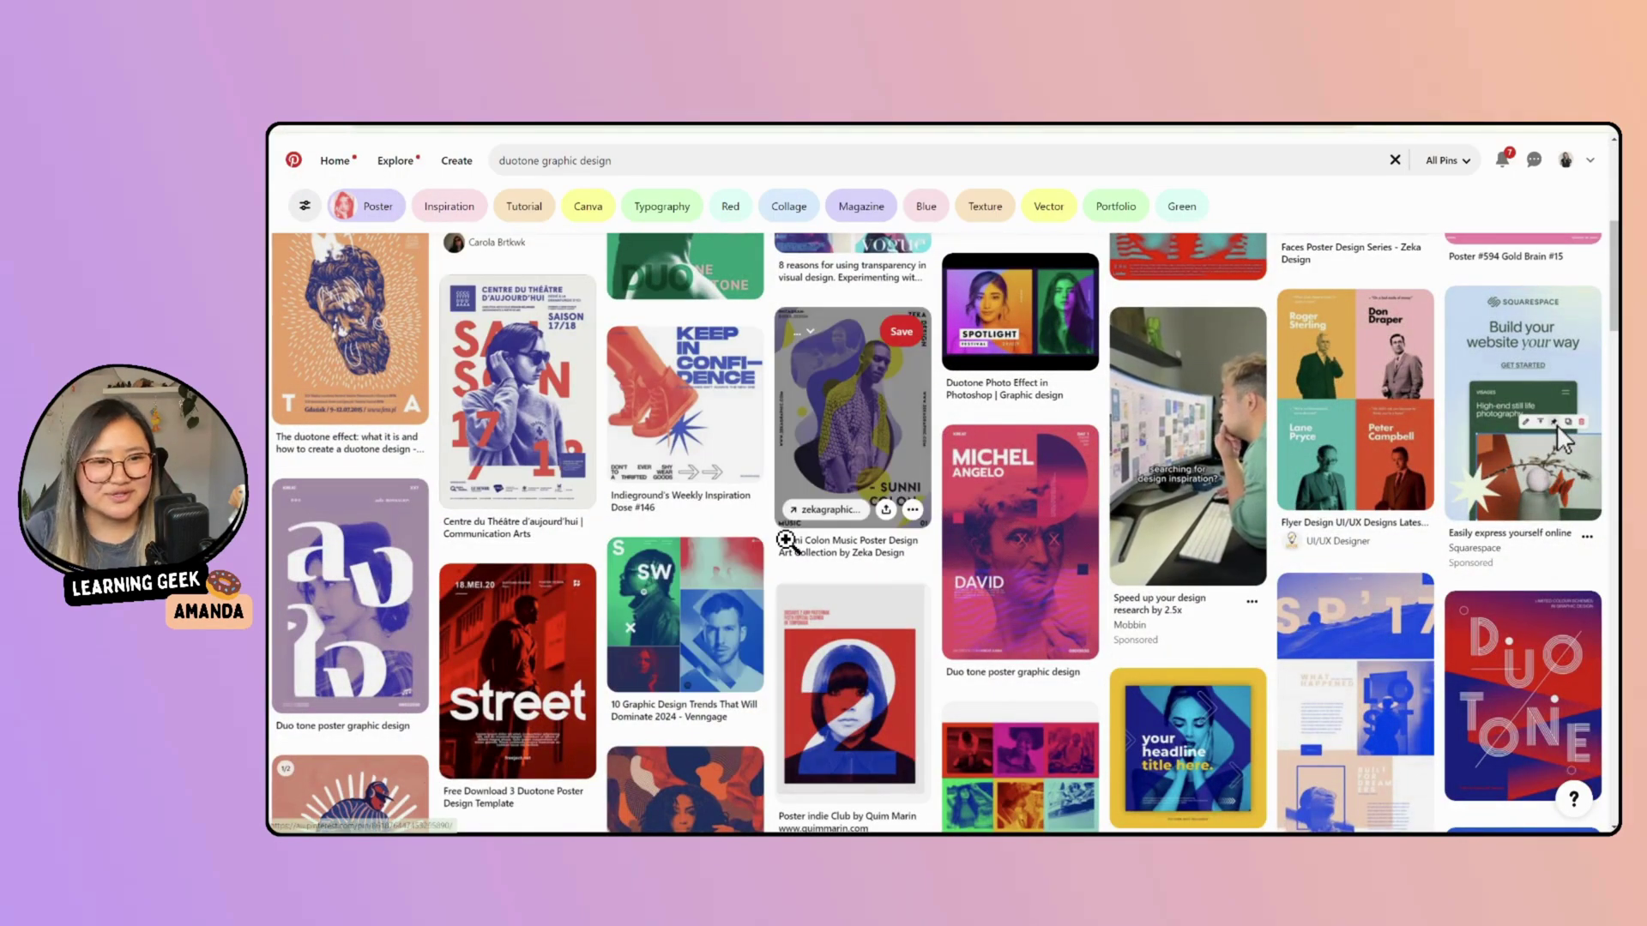
scroll(794, 549, "down", 3)
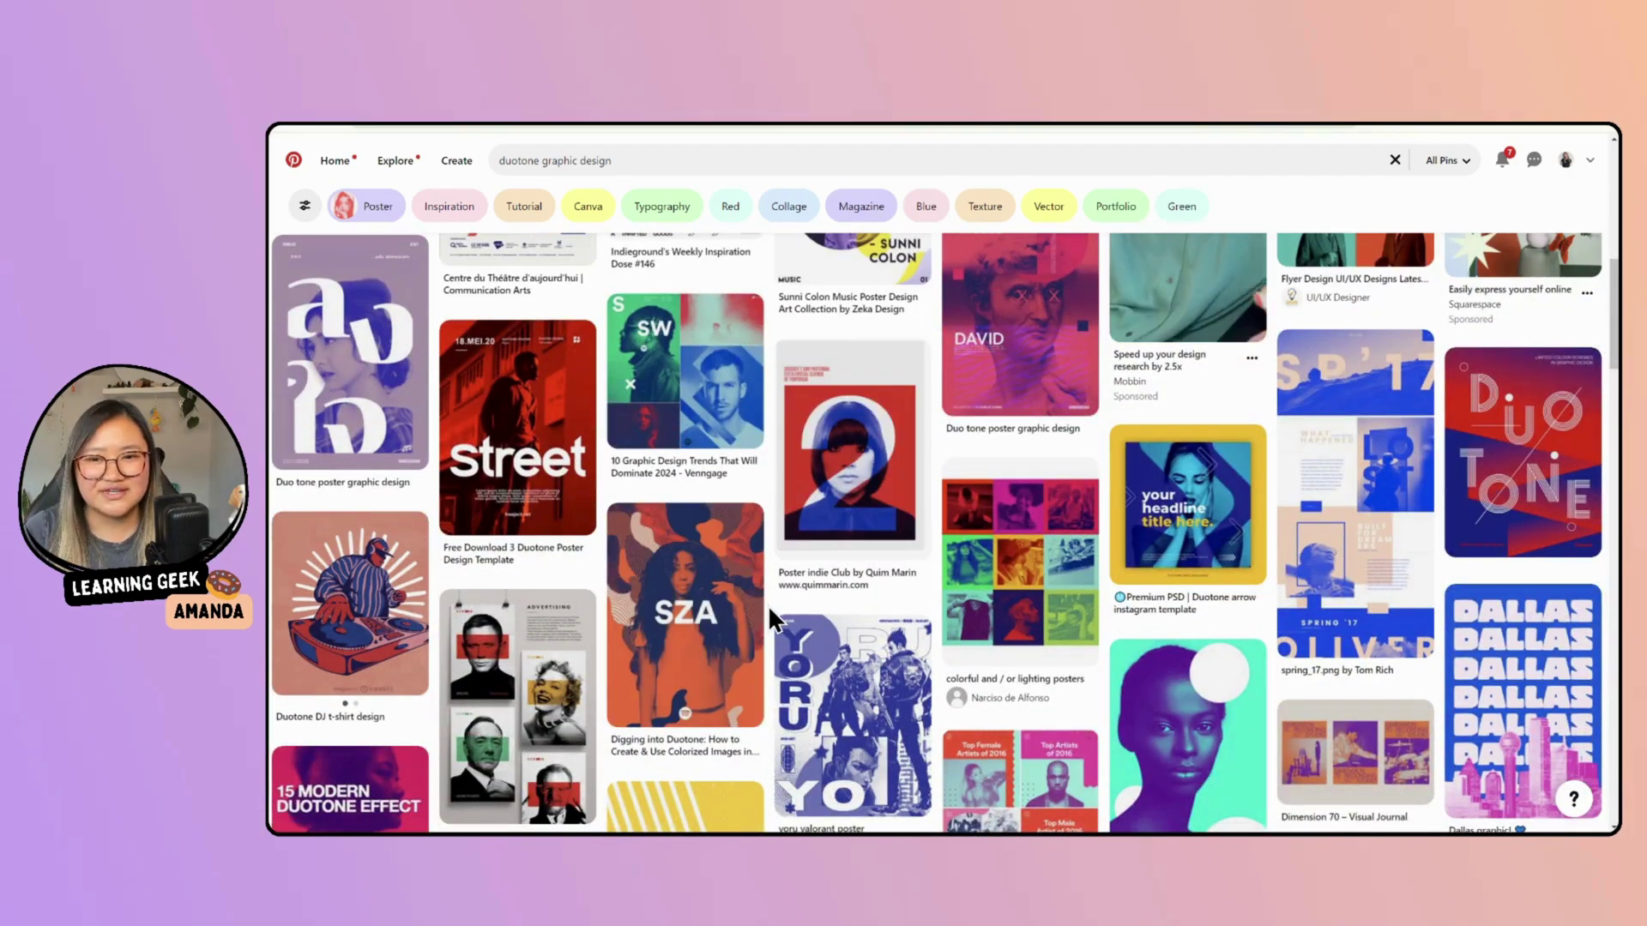
scroll(769, 605, "down", 3)
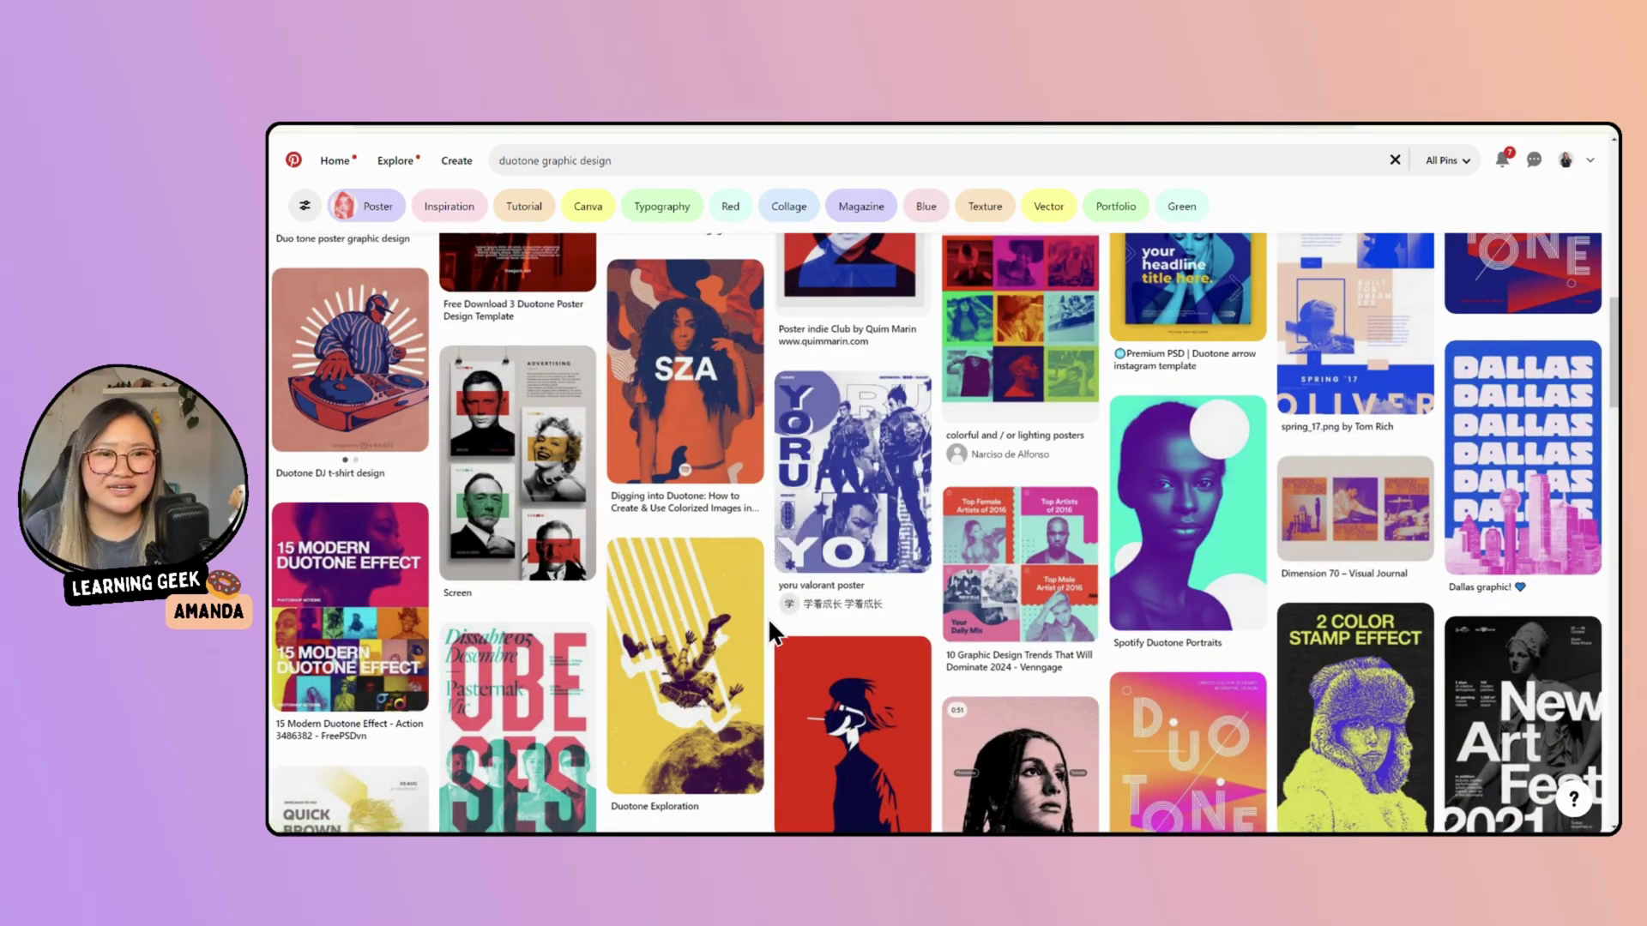
scroll(768, 618, "down", 3)
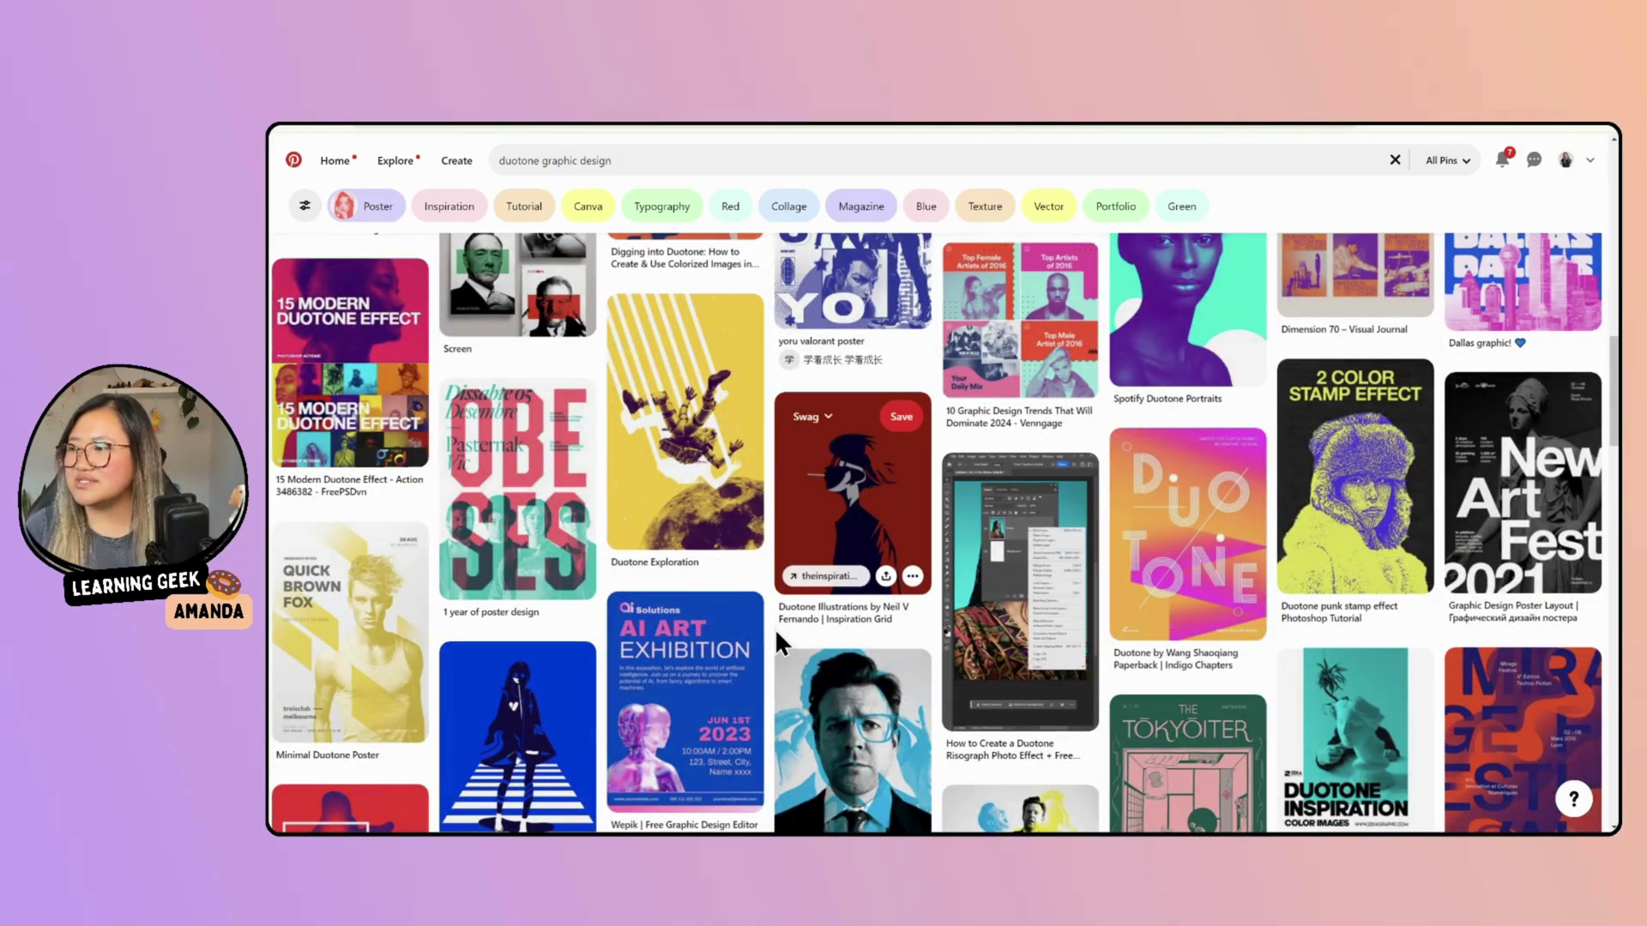
scroll(775, 635, "up", 3)
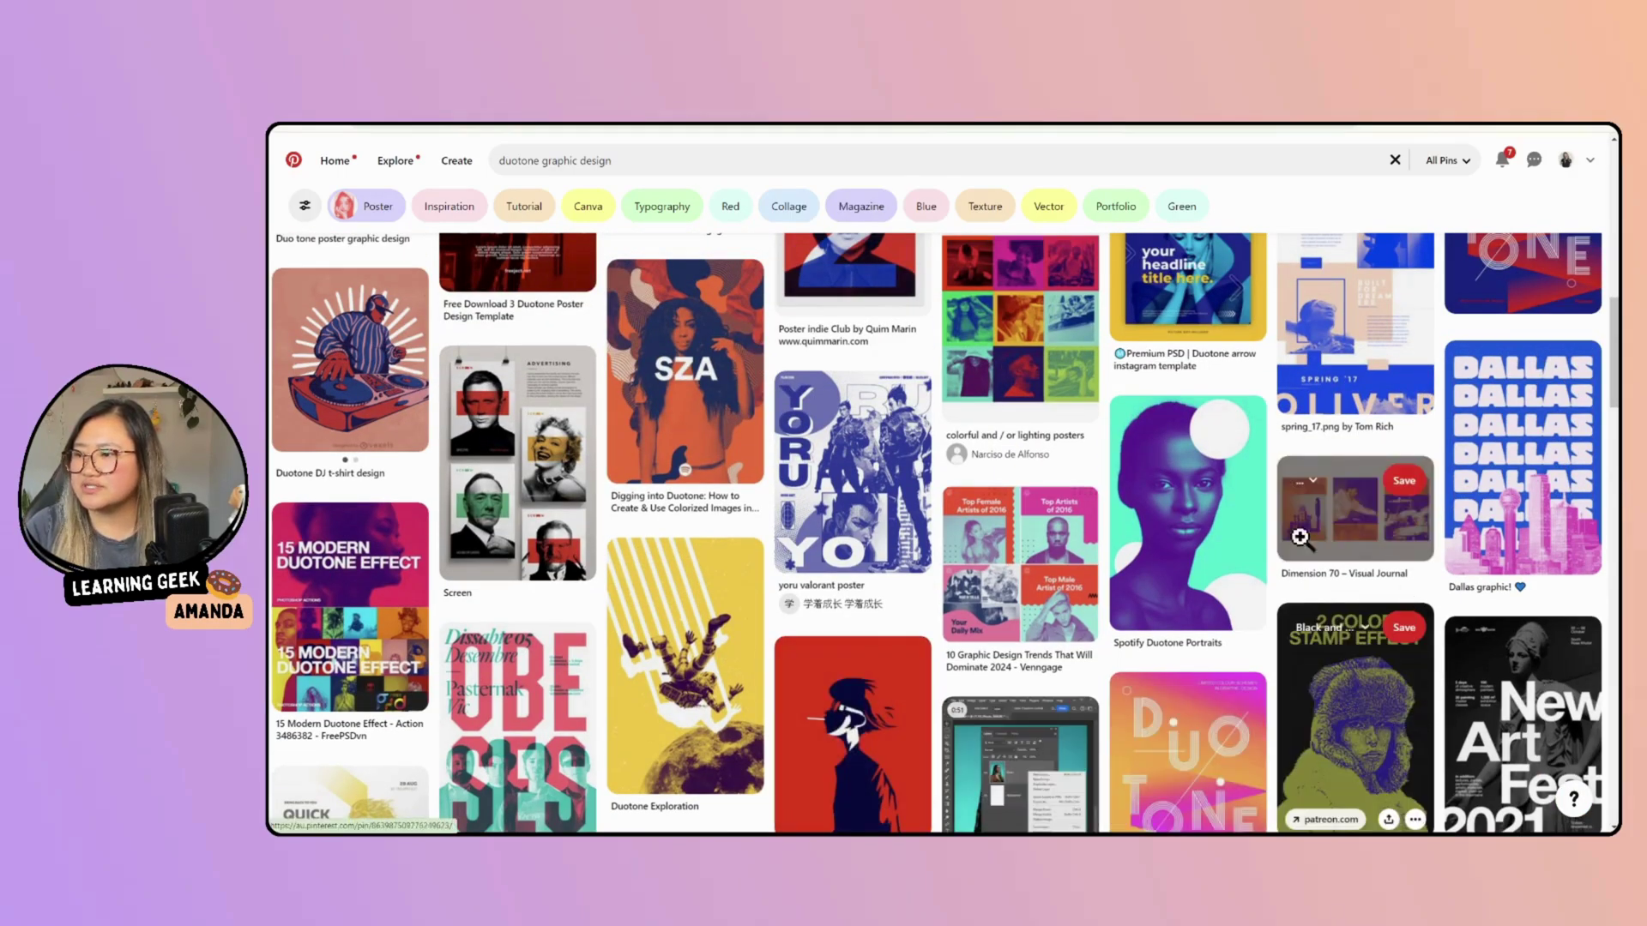
left_click(1235, 545)
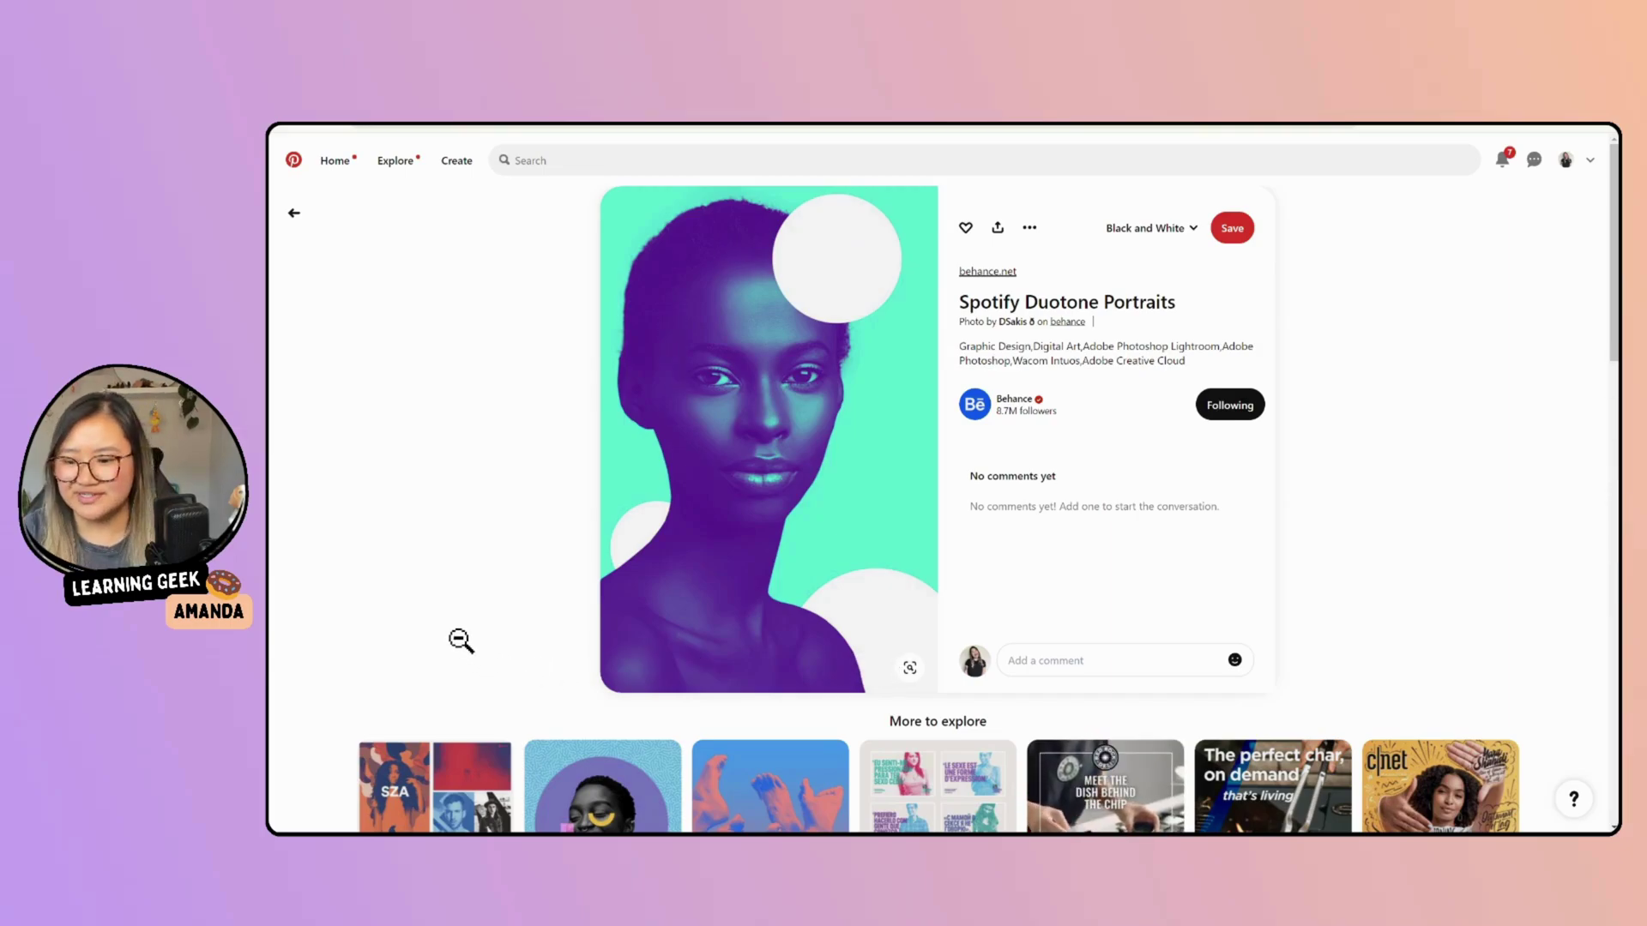
Step: Capture a region screenshot of just the duotone portrait image
key("Print")
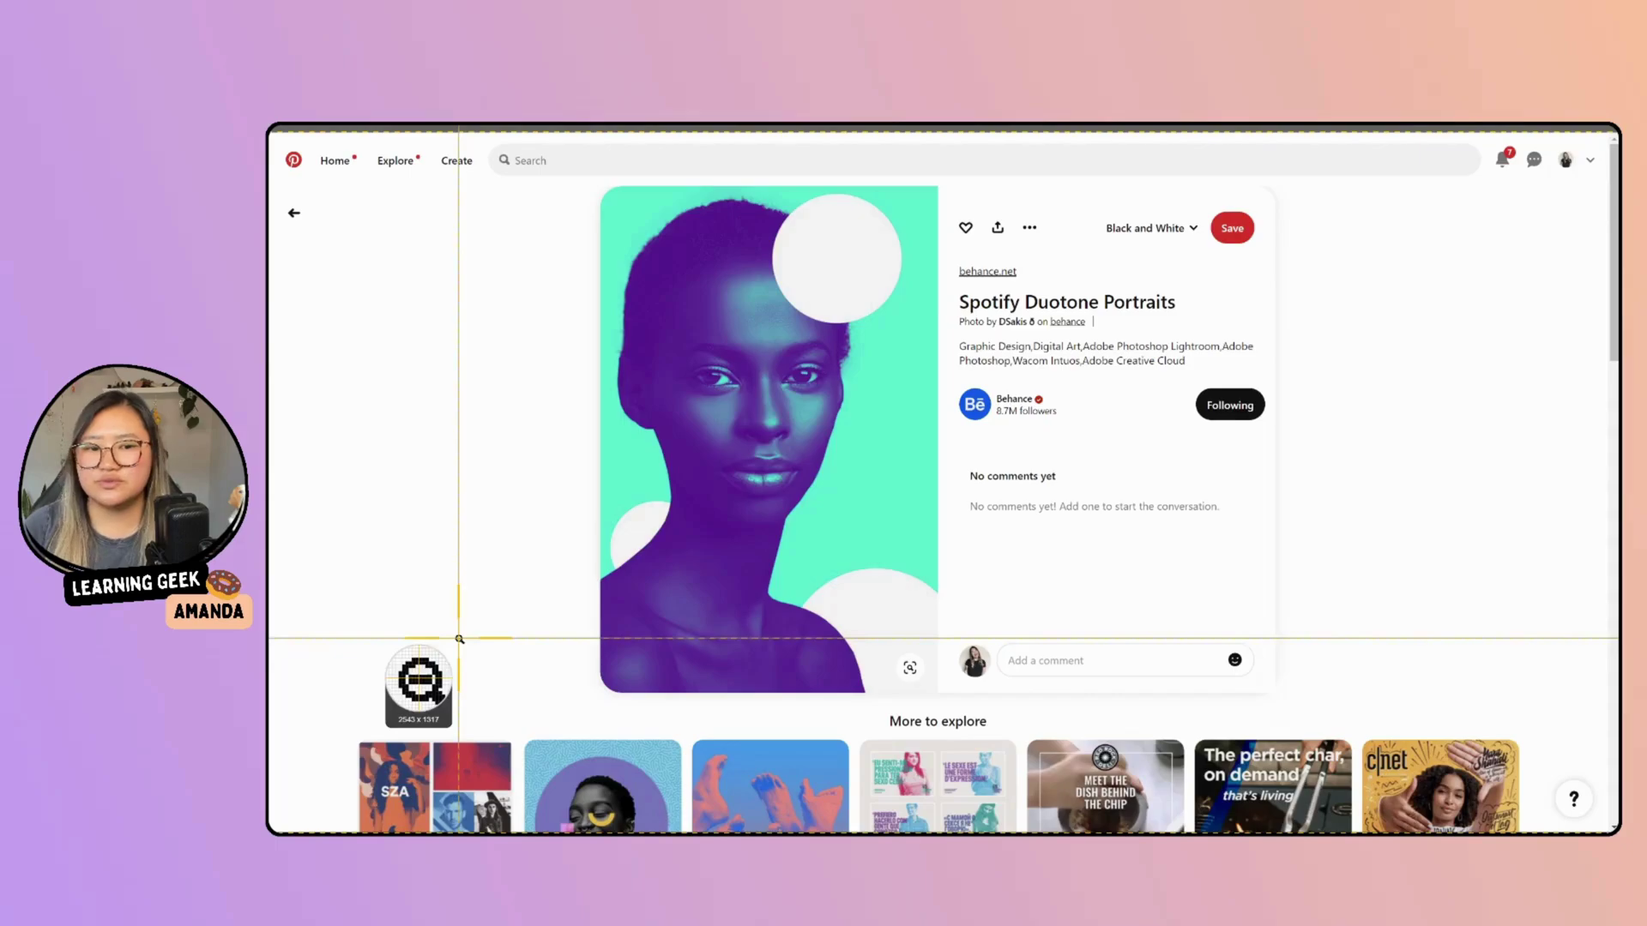
left_click_drag(609, 187, 930, 686)
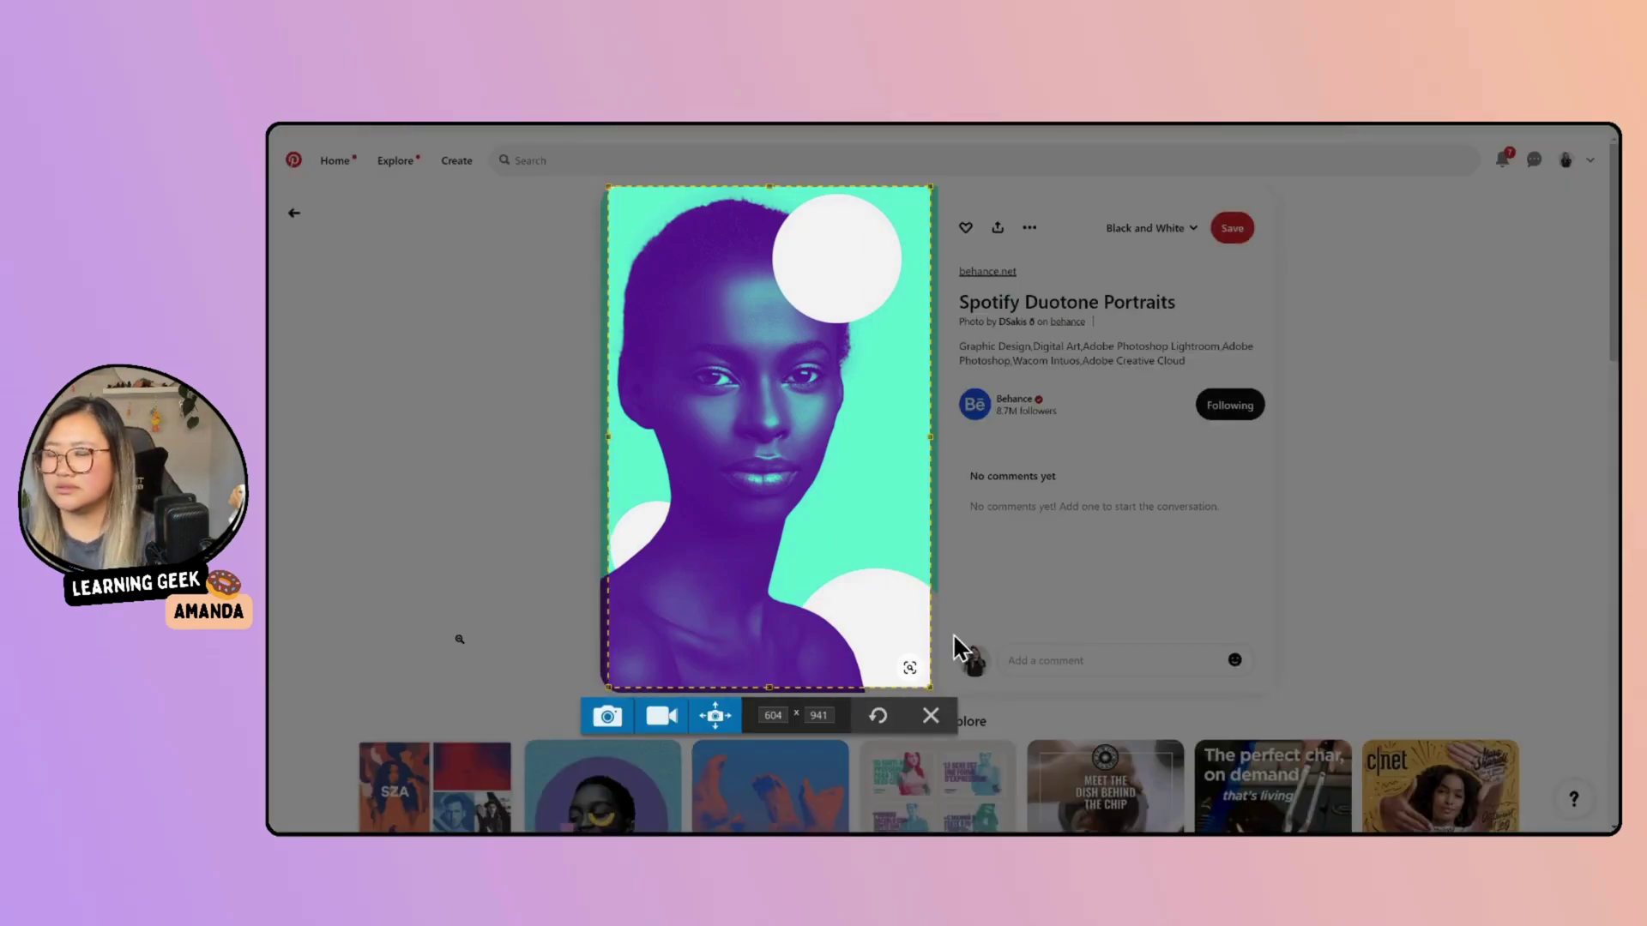
left_click(601, 719)
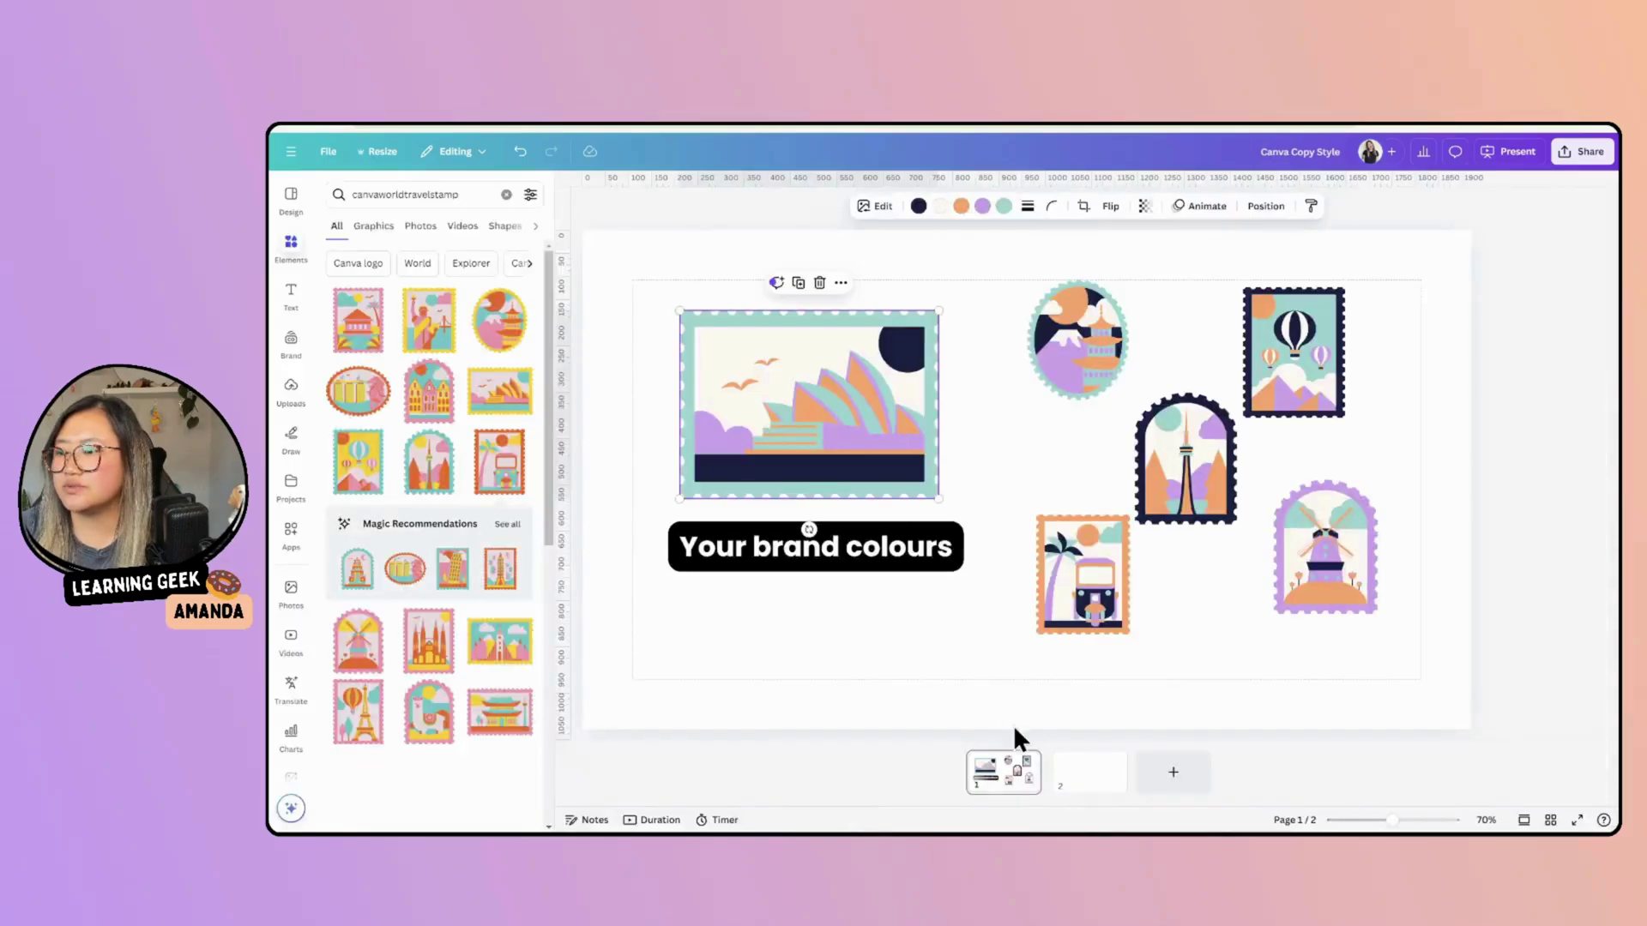
Step: Paste the captured duotone portrait onto page 2 and position it
left_click(1092, 778)
key("ctrl+v")
left_click_drag(970, 411, 1017, 415)
left_click(1142, 521)
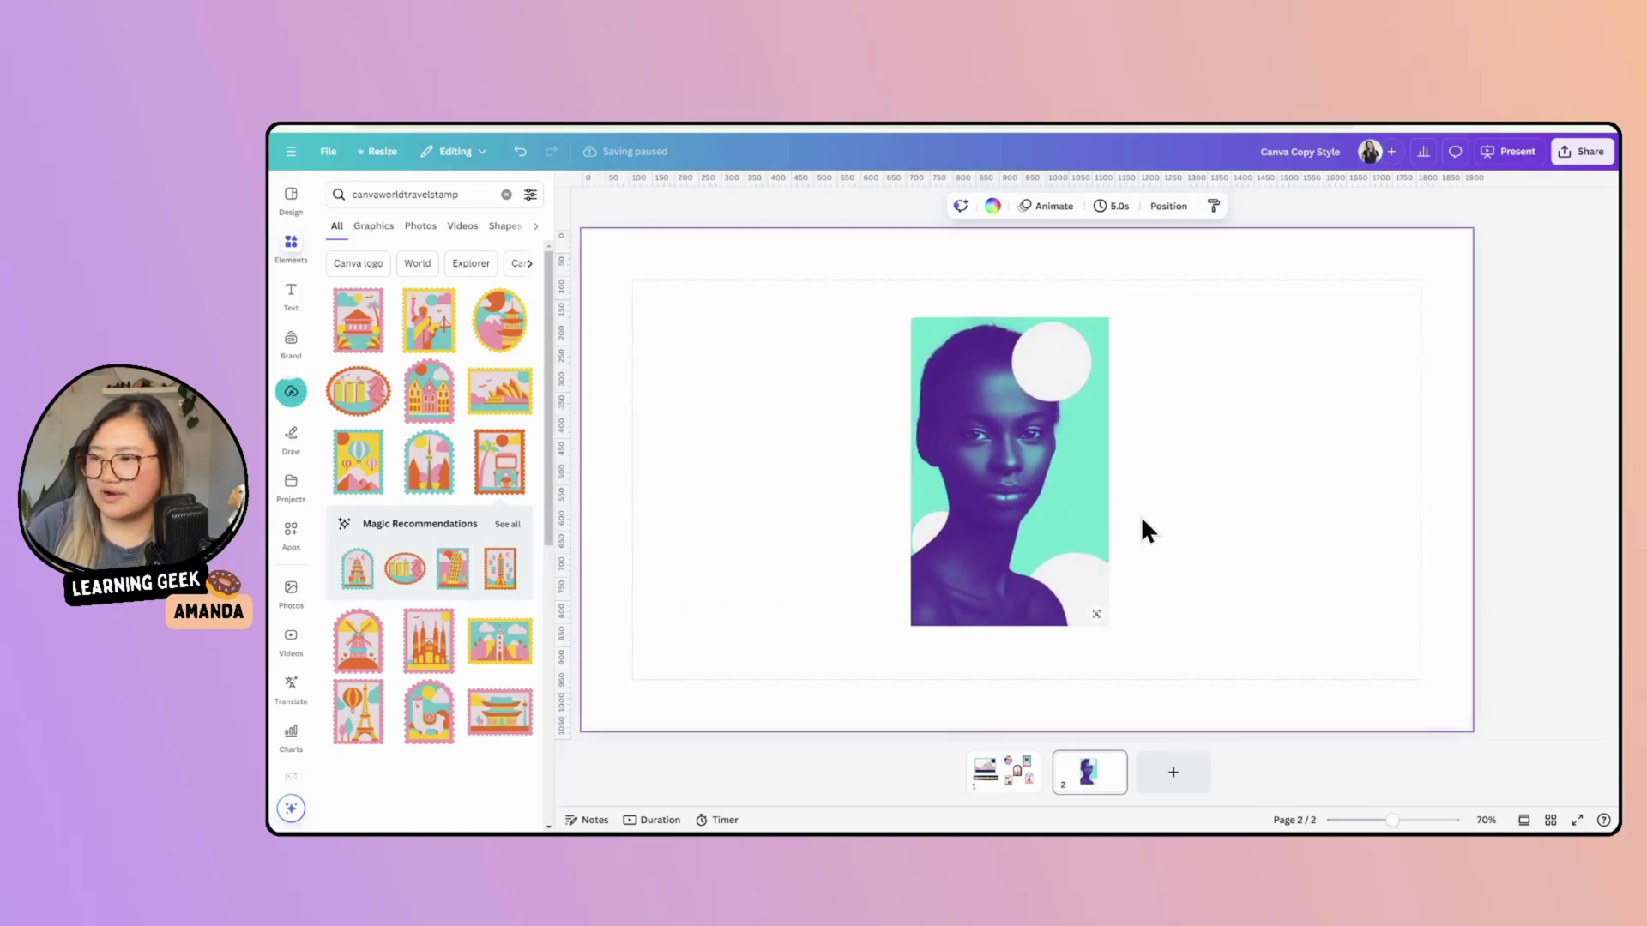
Step: Add a blank third page and switch to it
left_click(1181, 779)
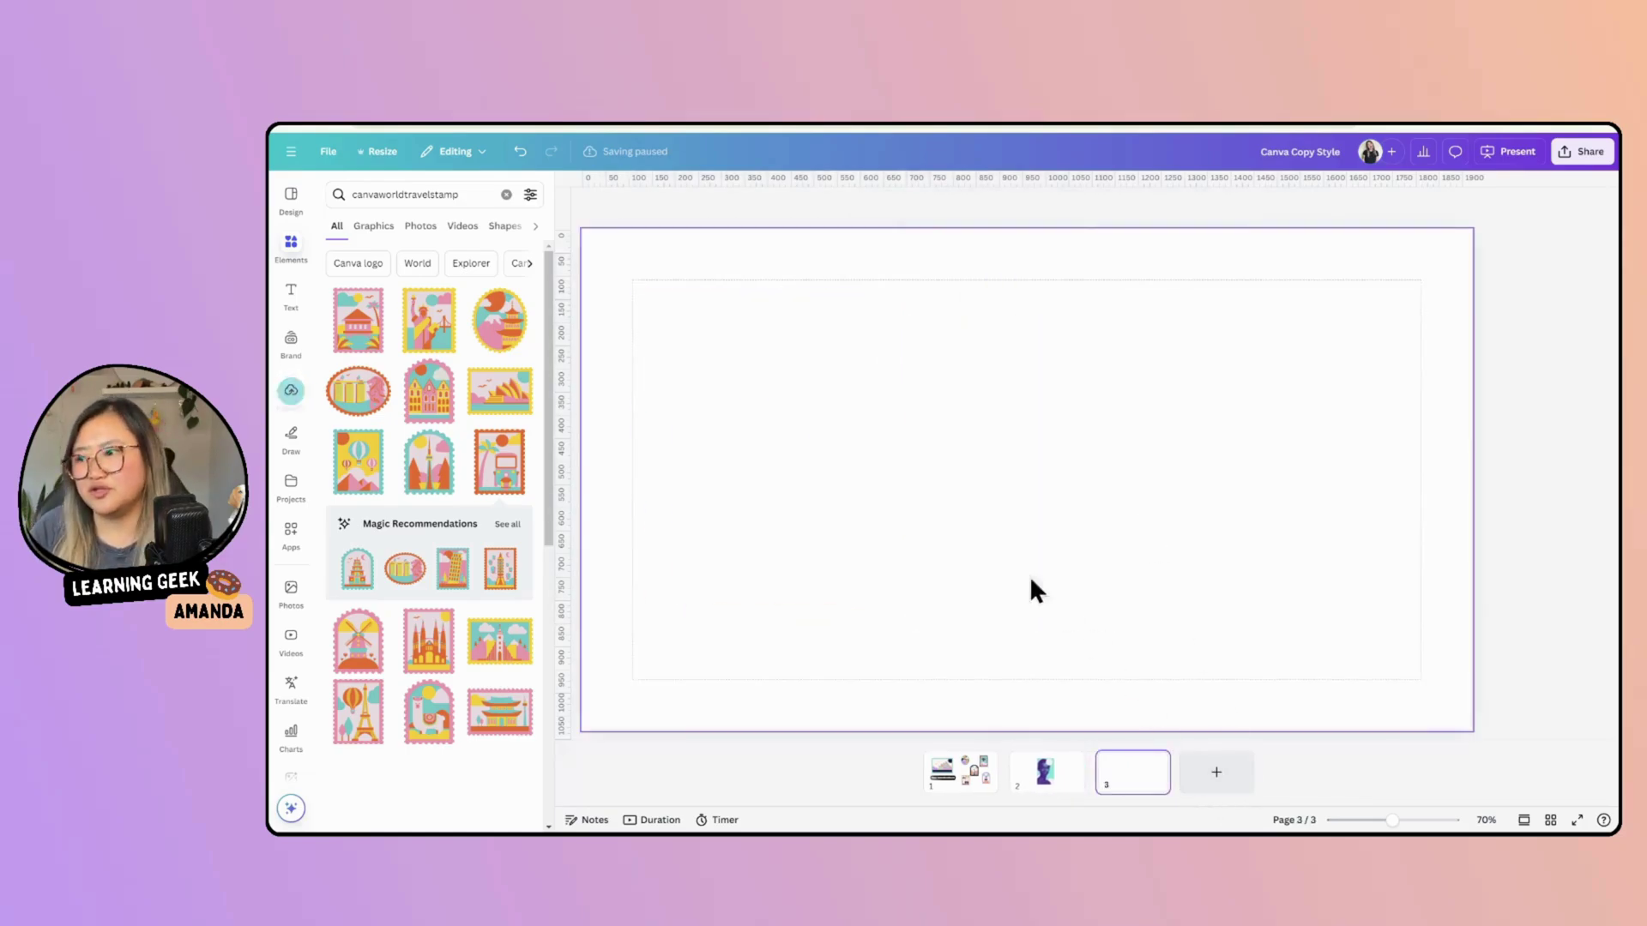
left_click(1044, 776)
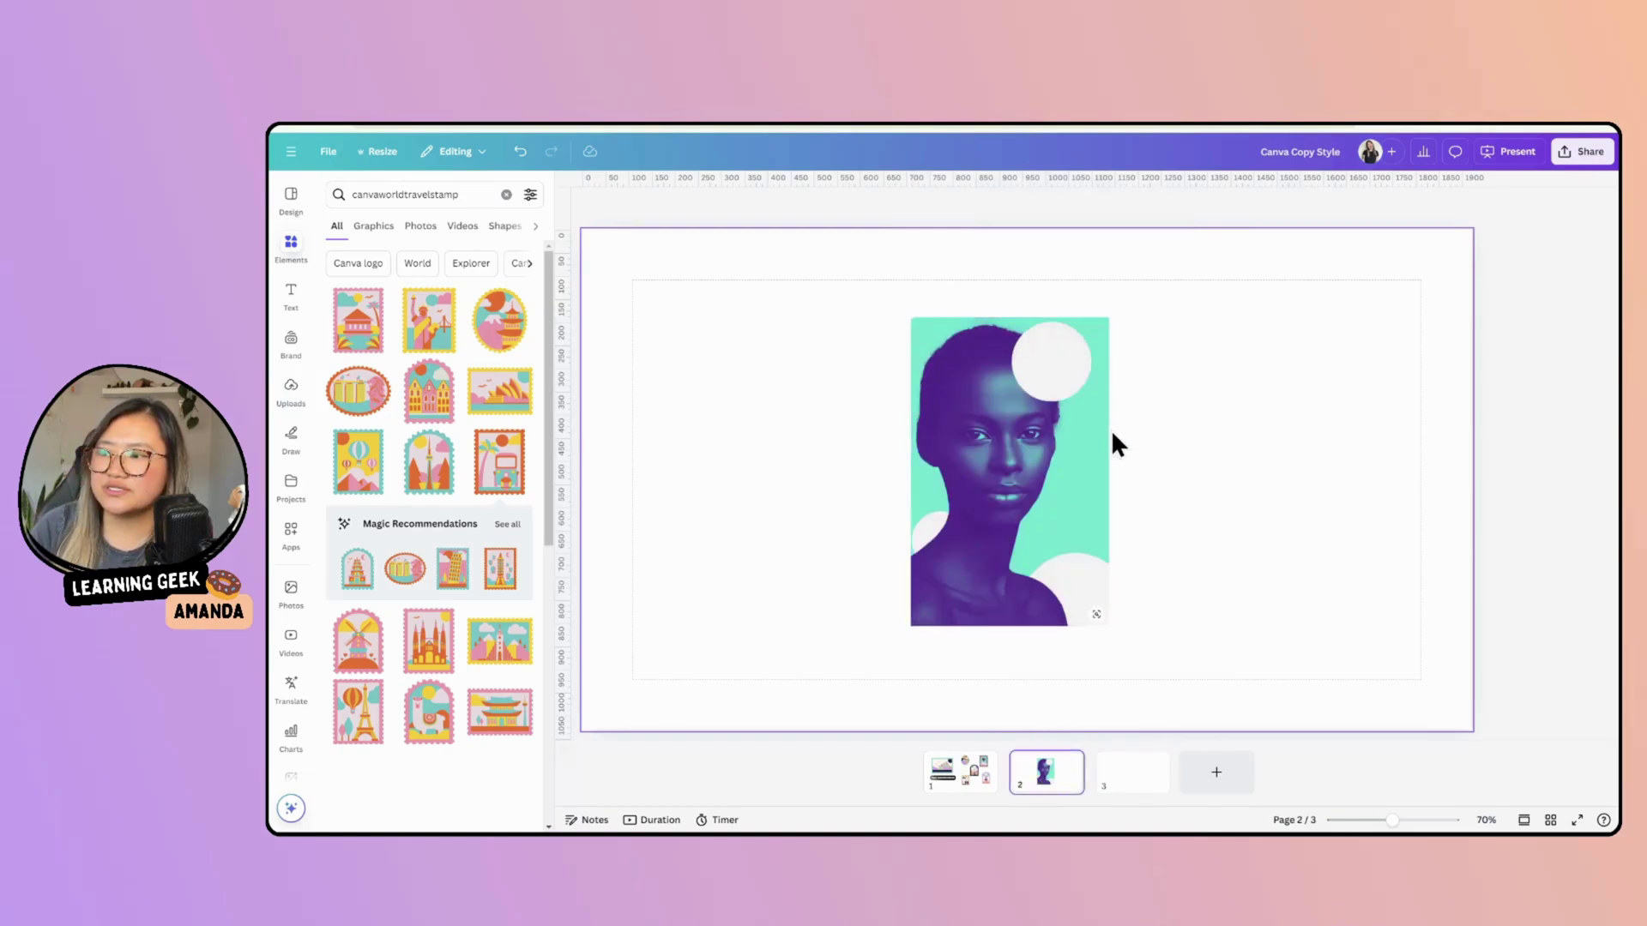
left_click(1132, 778)
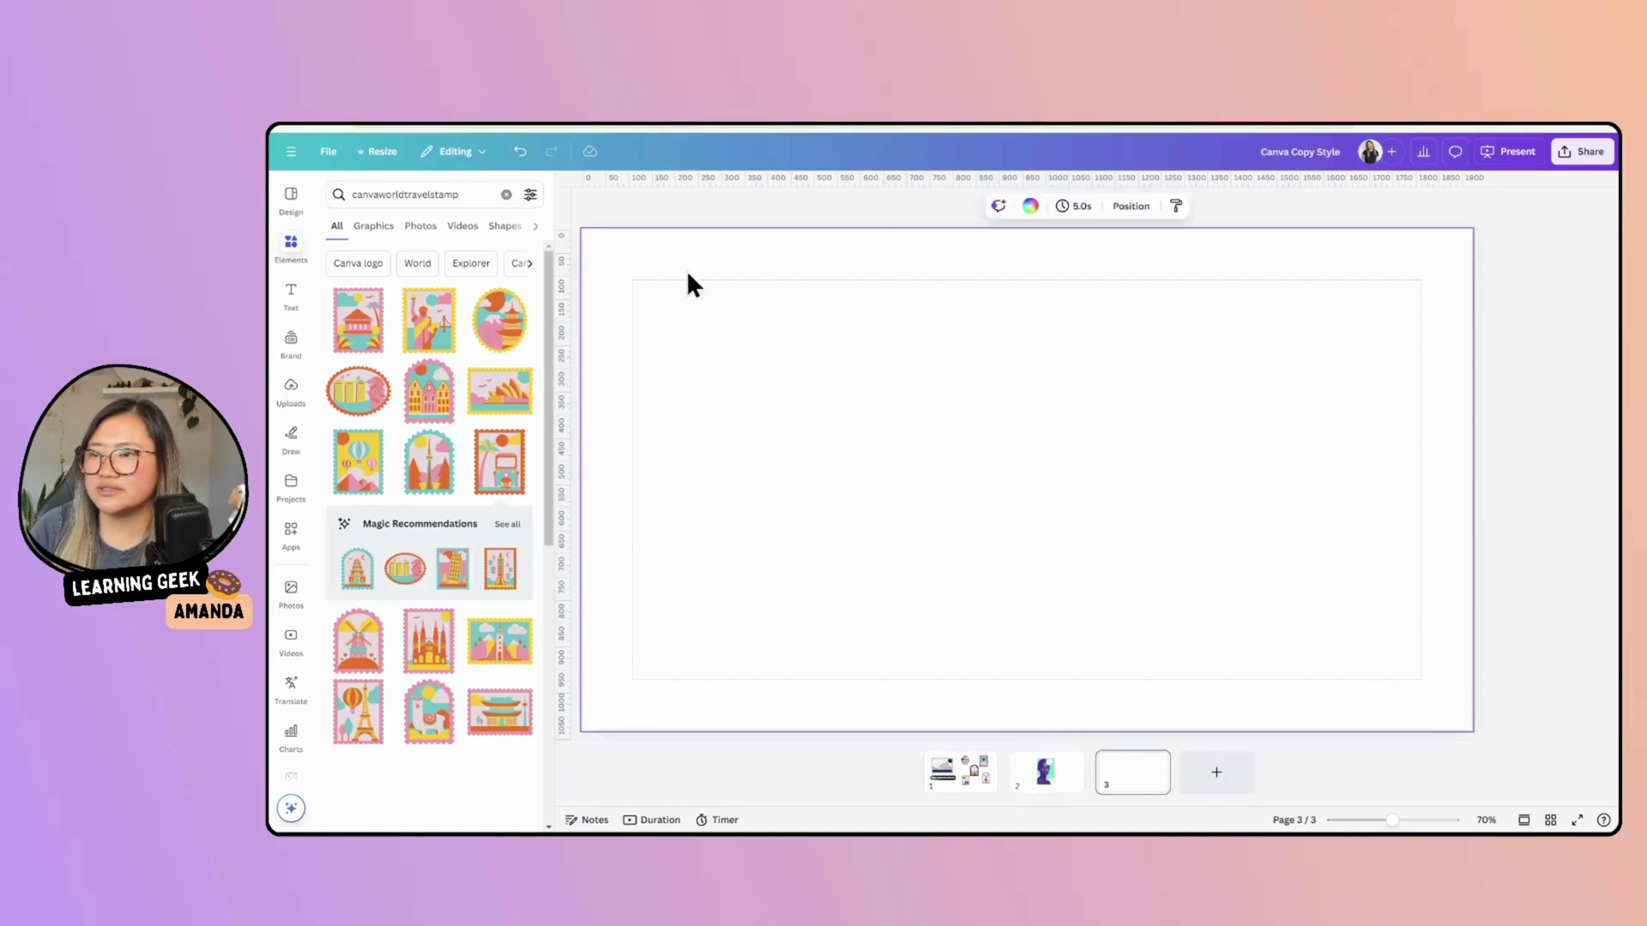
Step: Set page 3's background to the mint swatch from the portrait's photo colours
left_click(1032, 209)
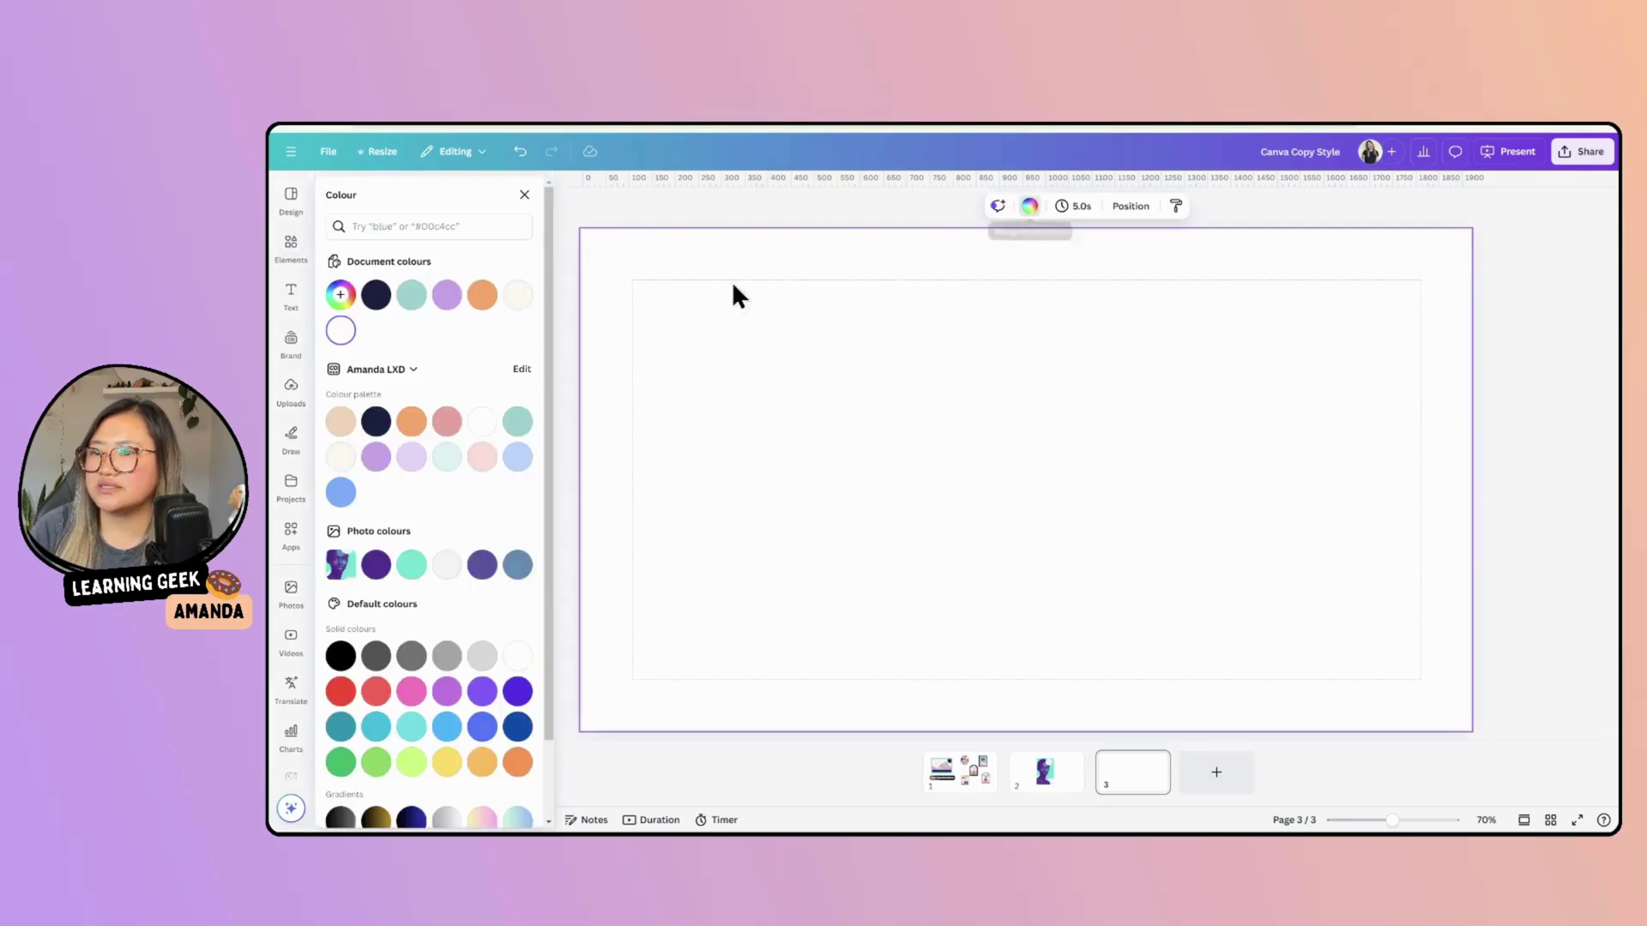
left_click(412, 566)
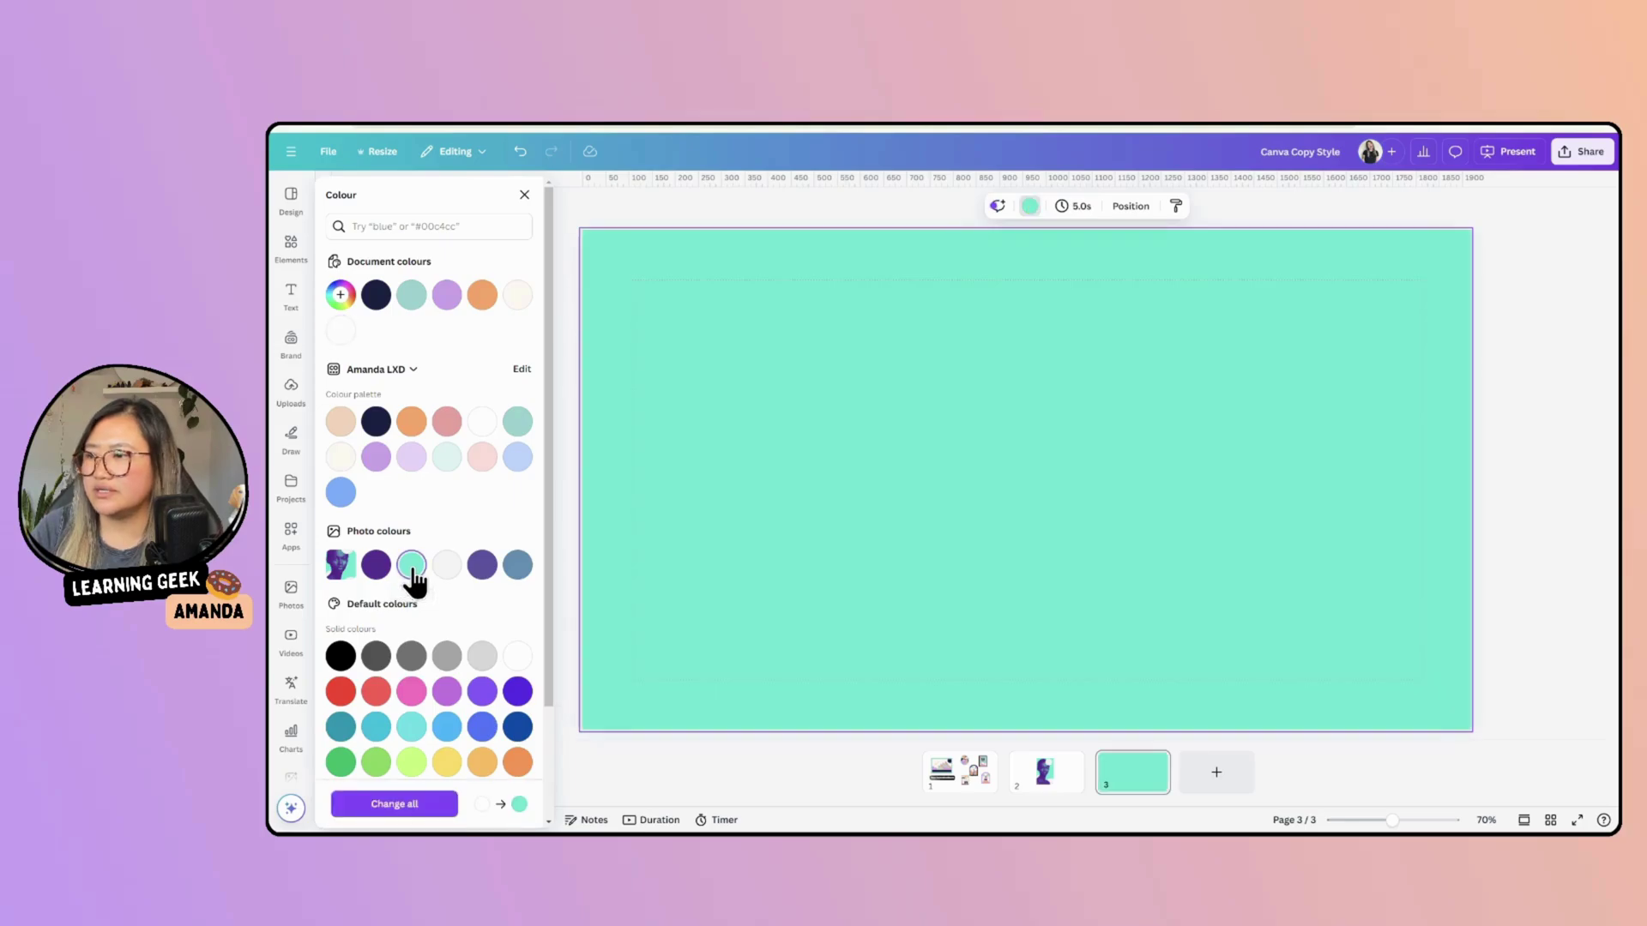
left_click(568, 414)
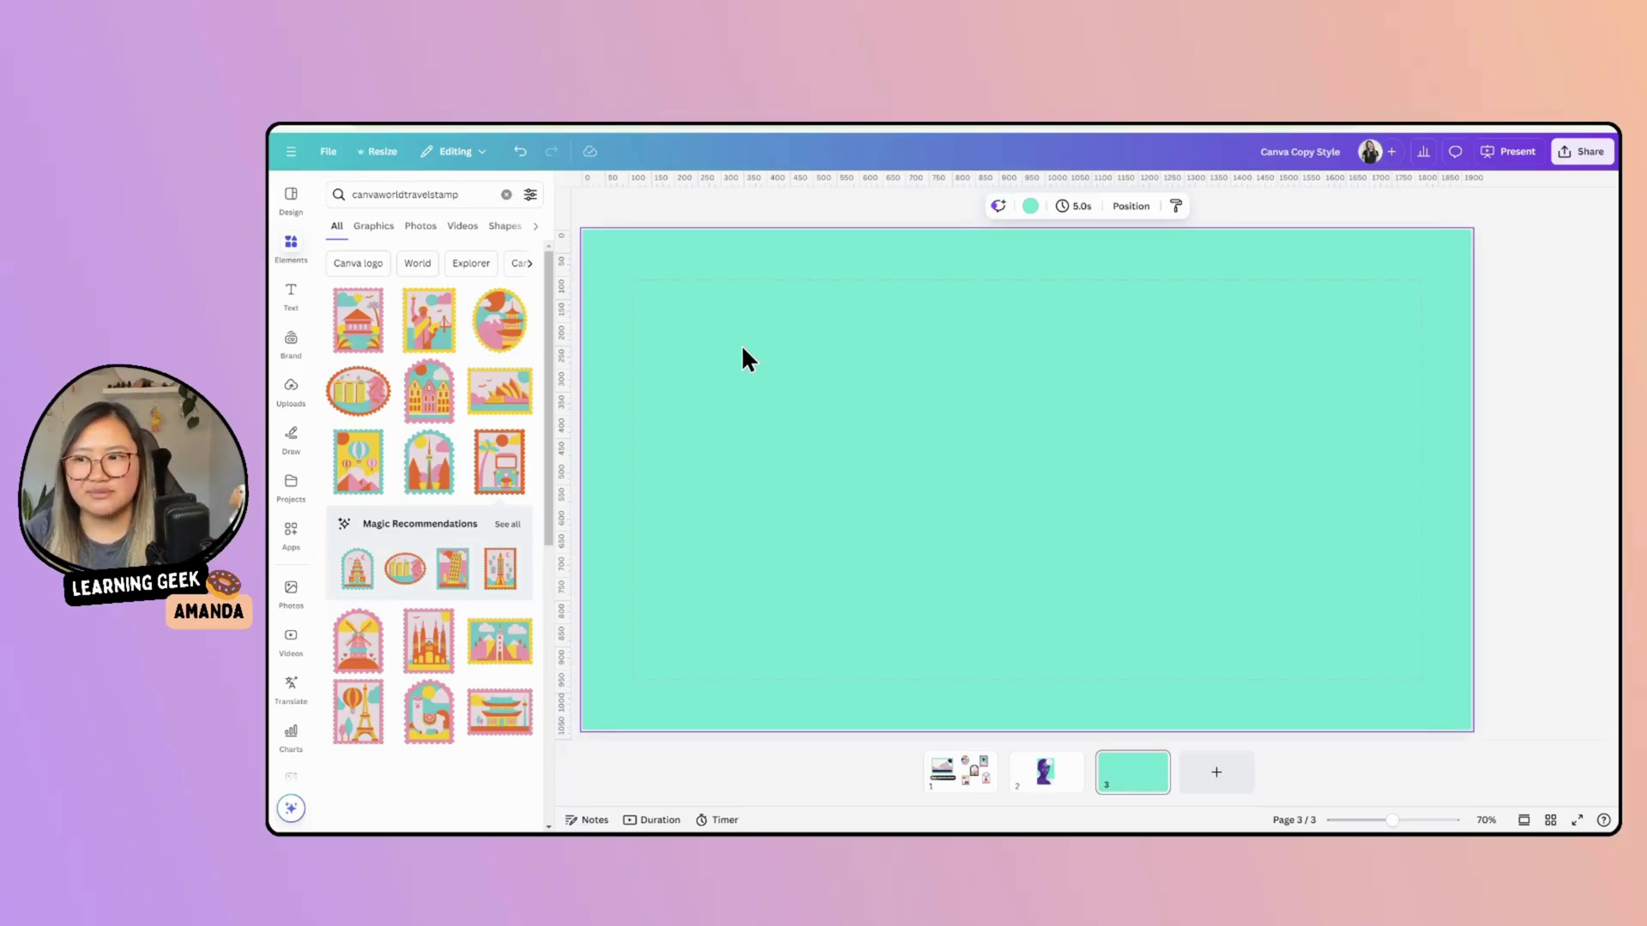
Step: Switch the search results to photos and clear the old search query
left_click(431, 229)
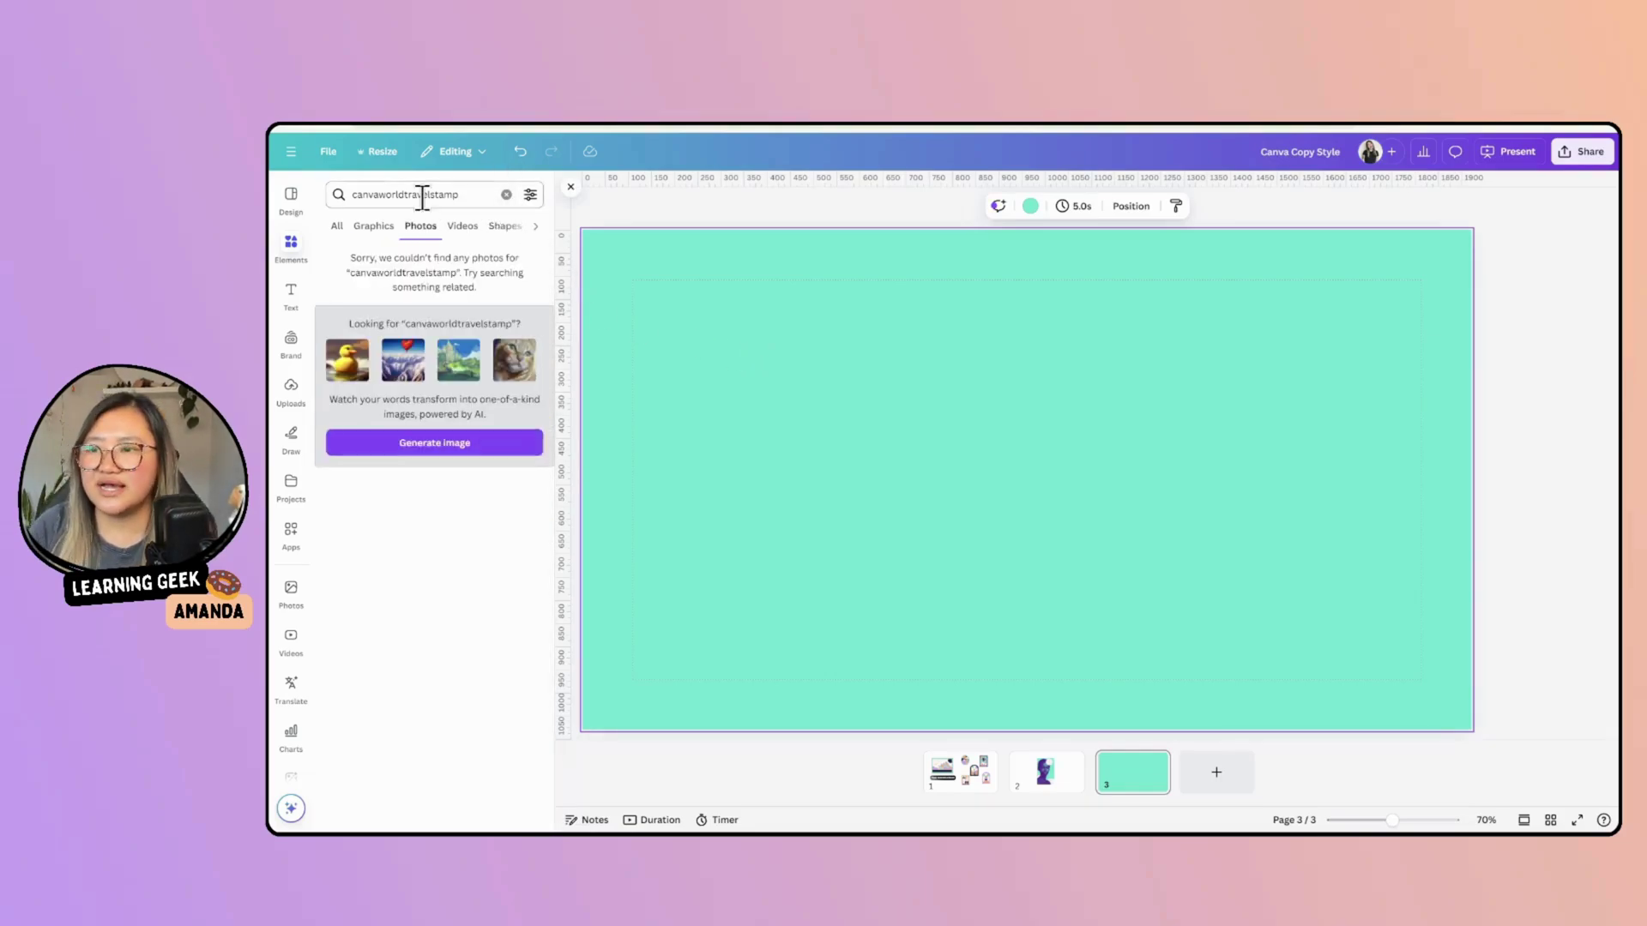
double_click(422, 195)
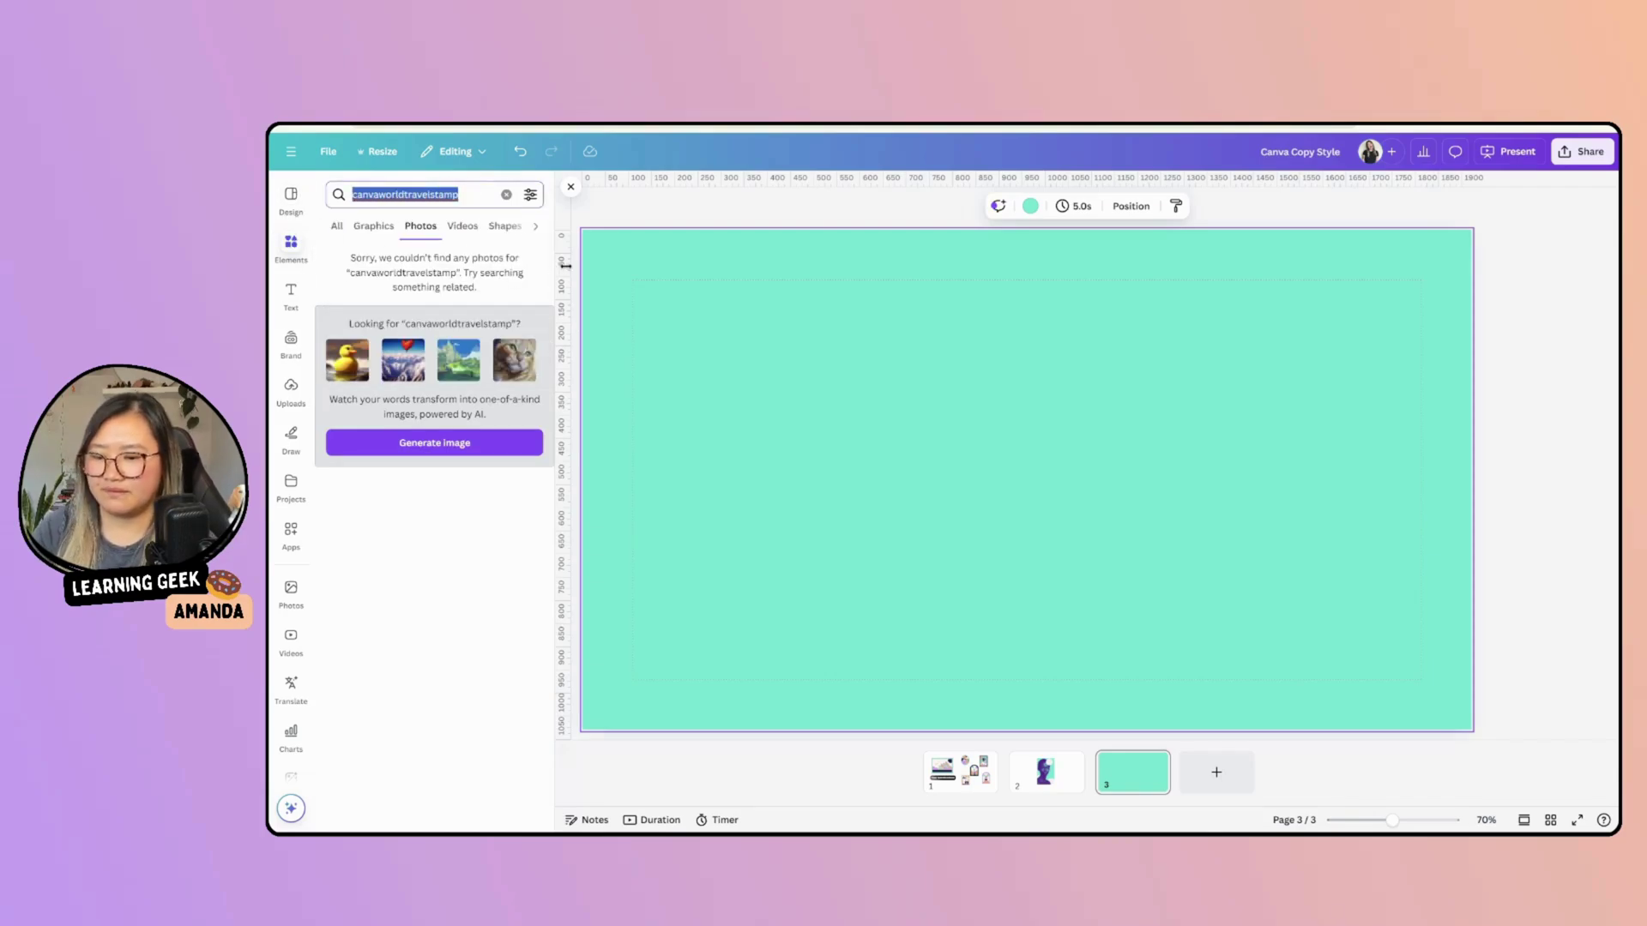
key("BackSpace")
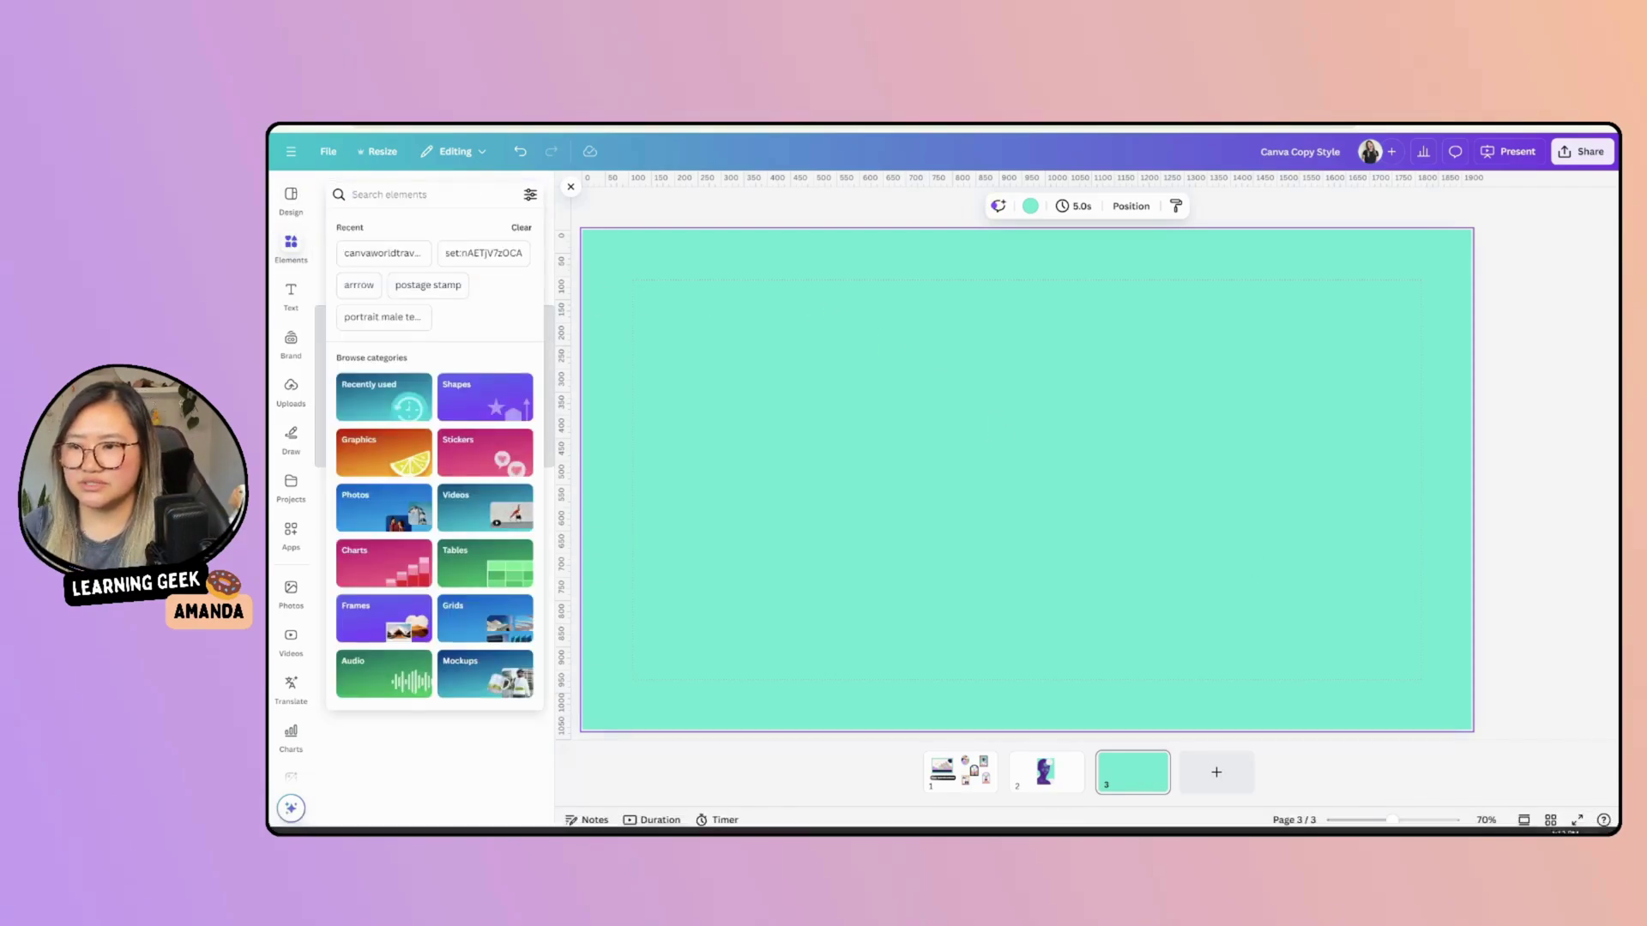
Step: Rerun the portrait male tech company search, open the similar-photo collection, and delete the trial man photo
left_click(384, 318)
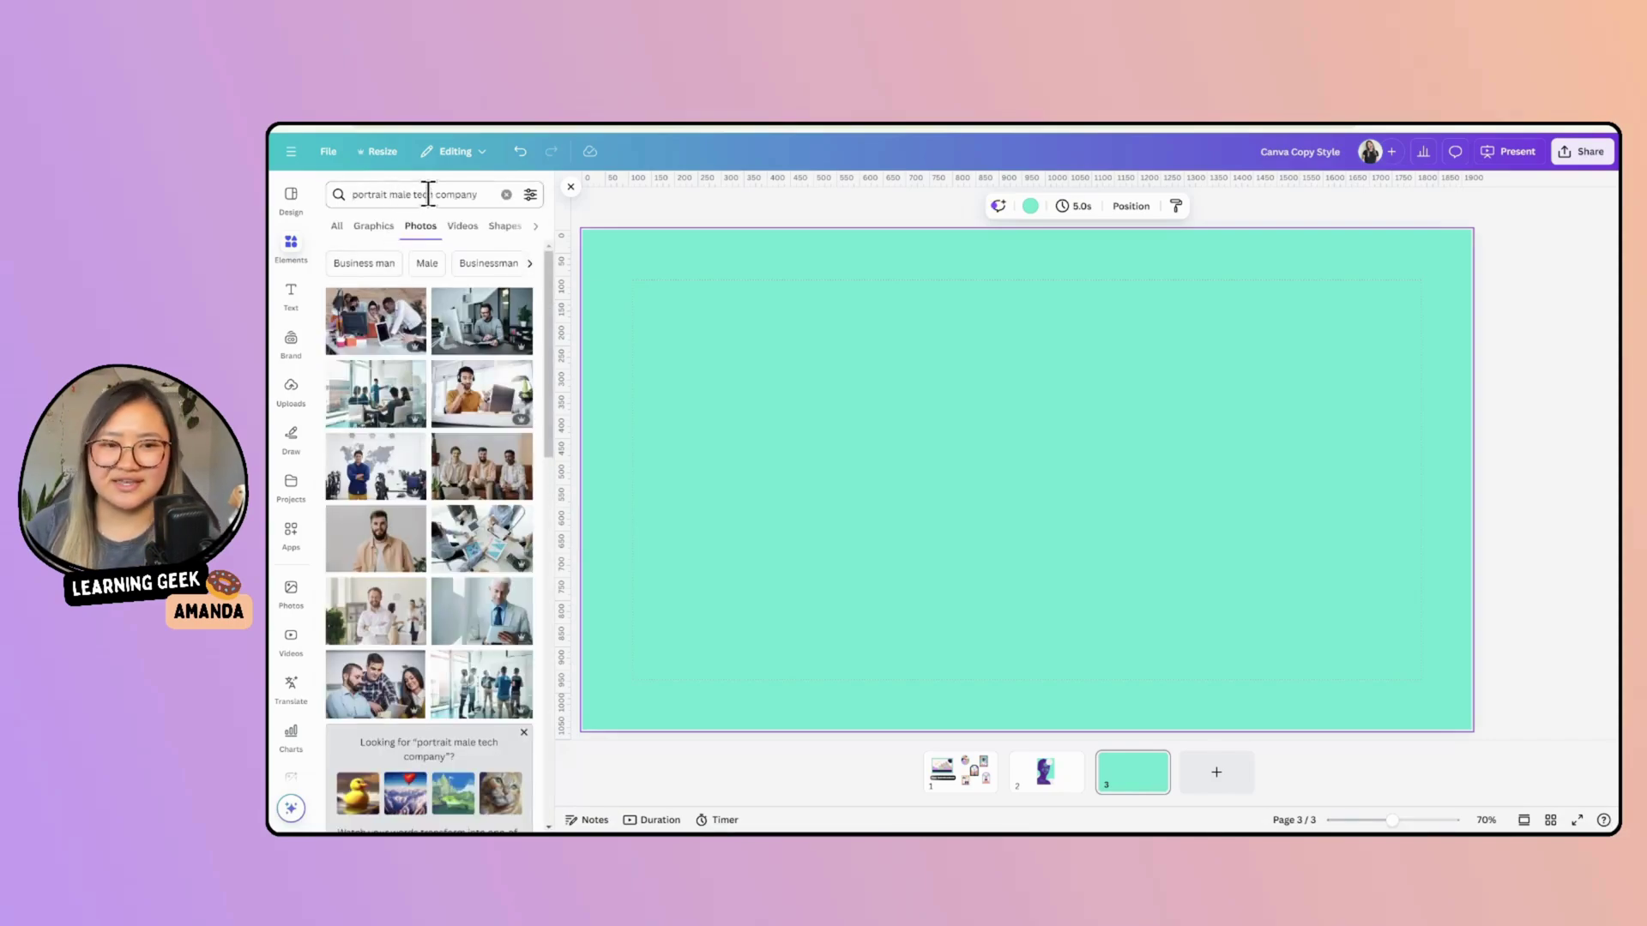
left_click(381, 556)
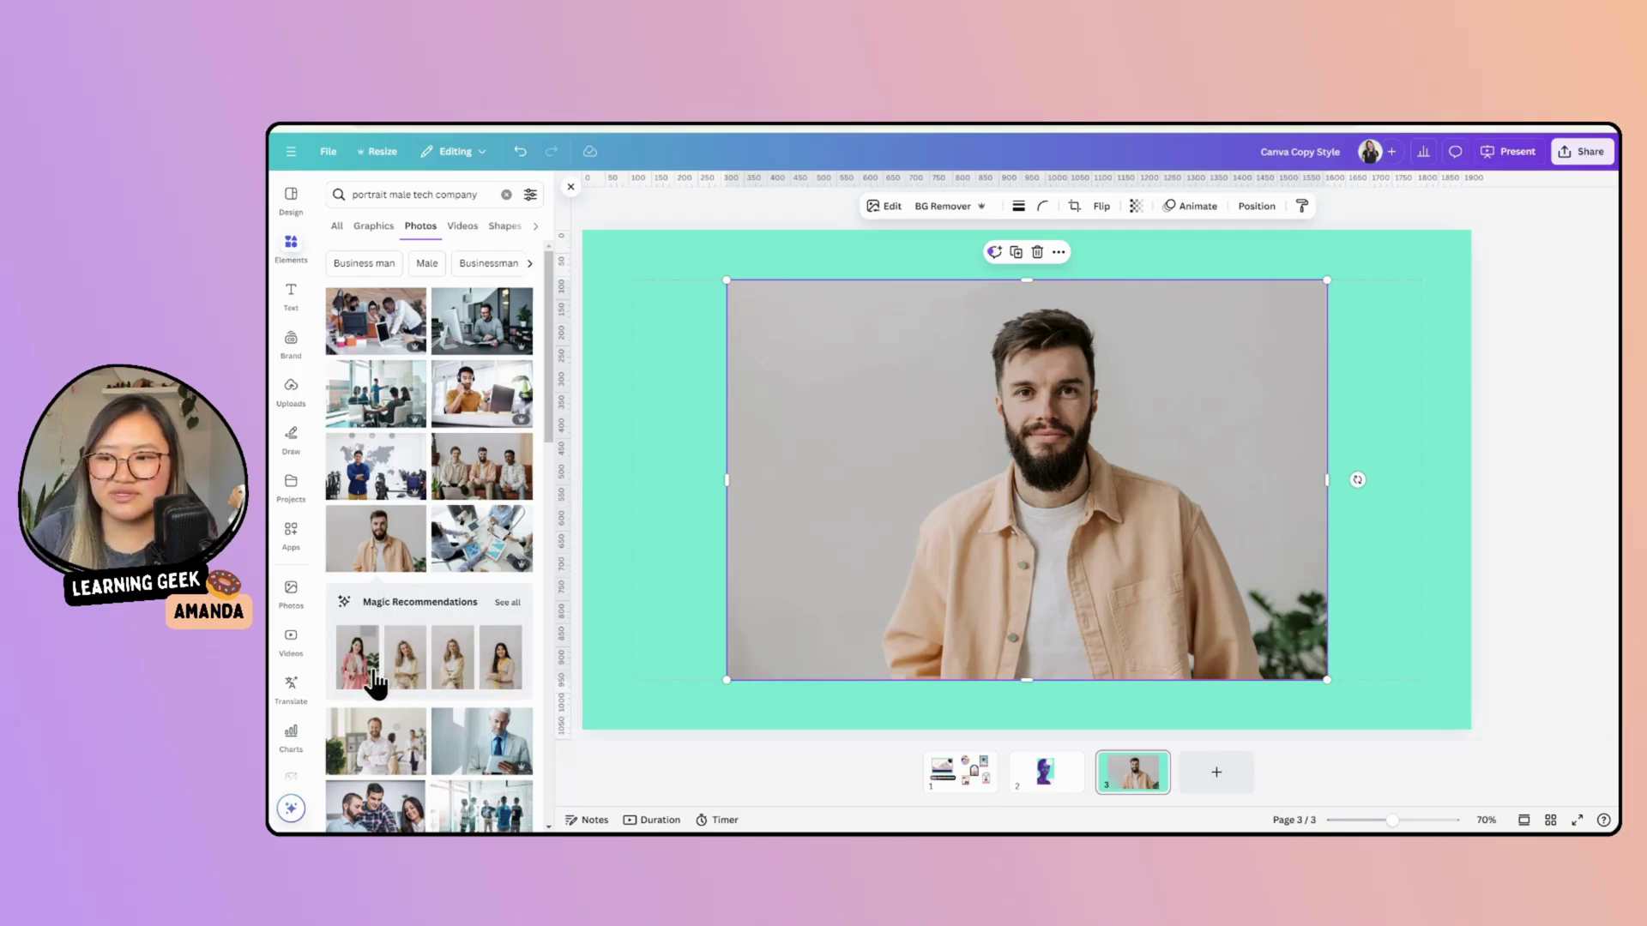
left_click(507, 603)
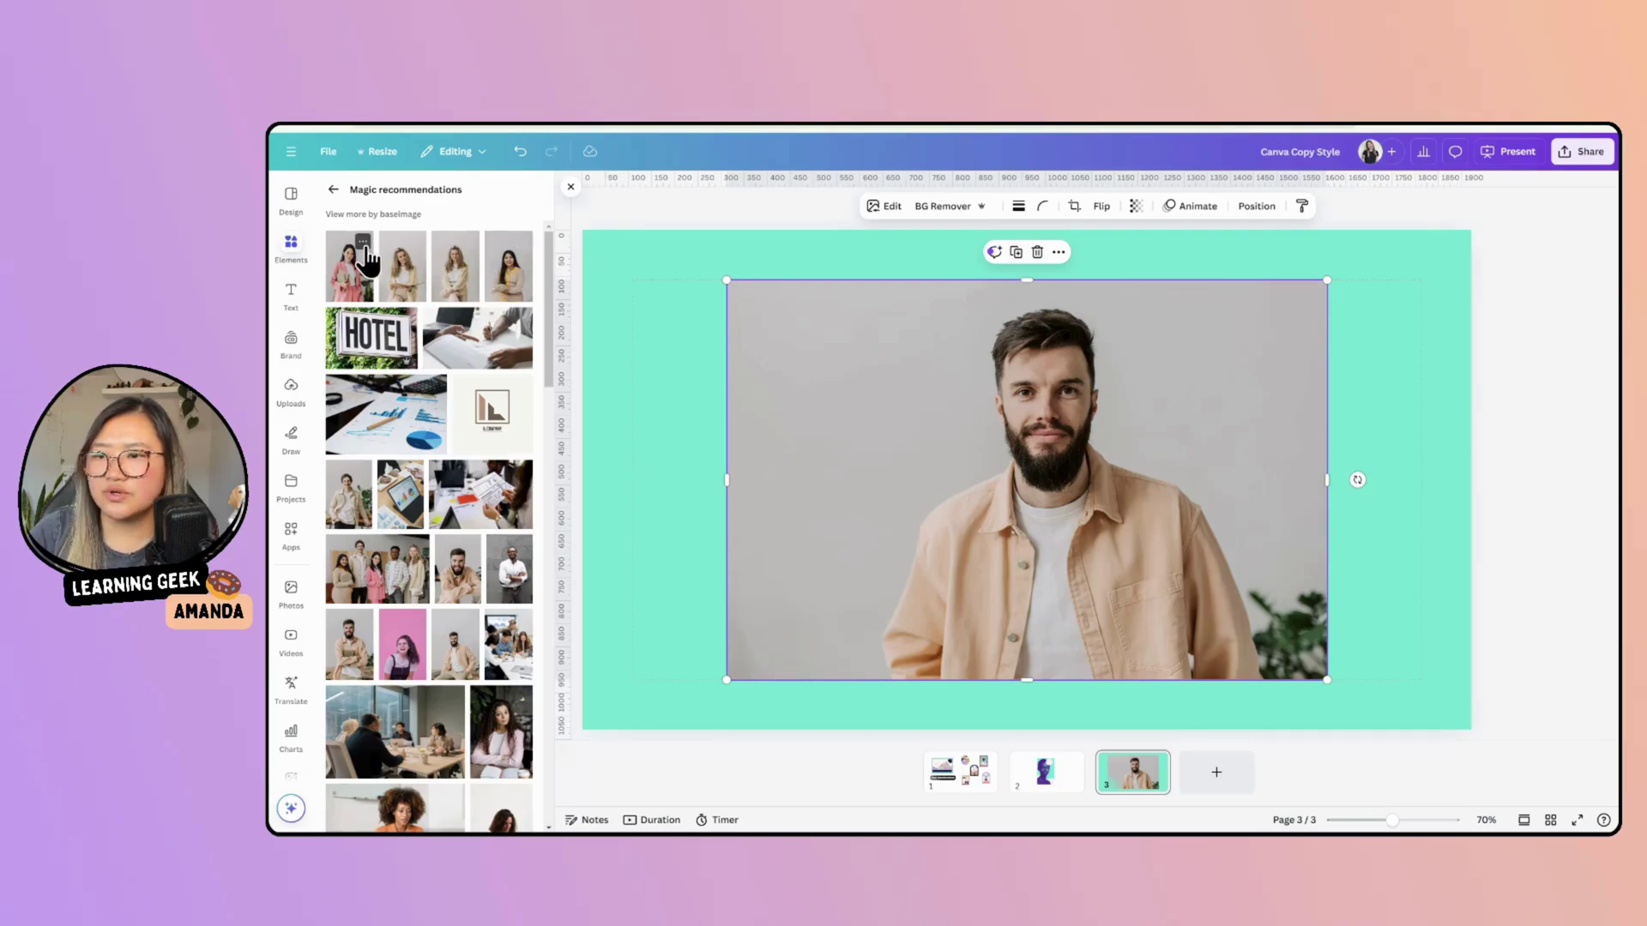
left_click(362, 243)
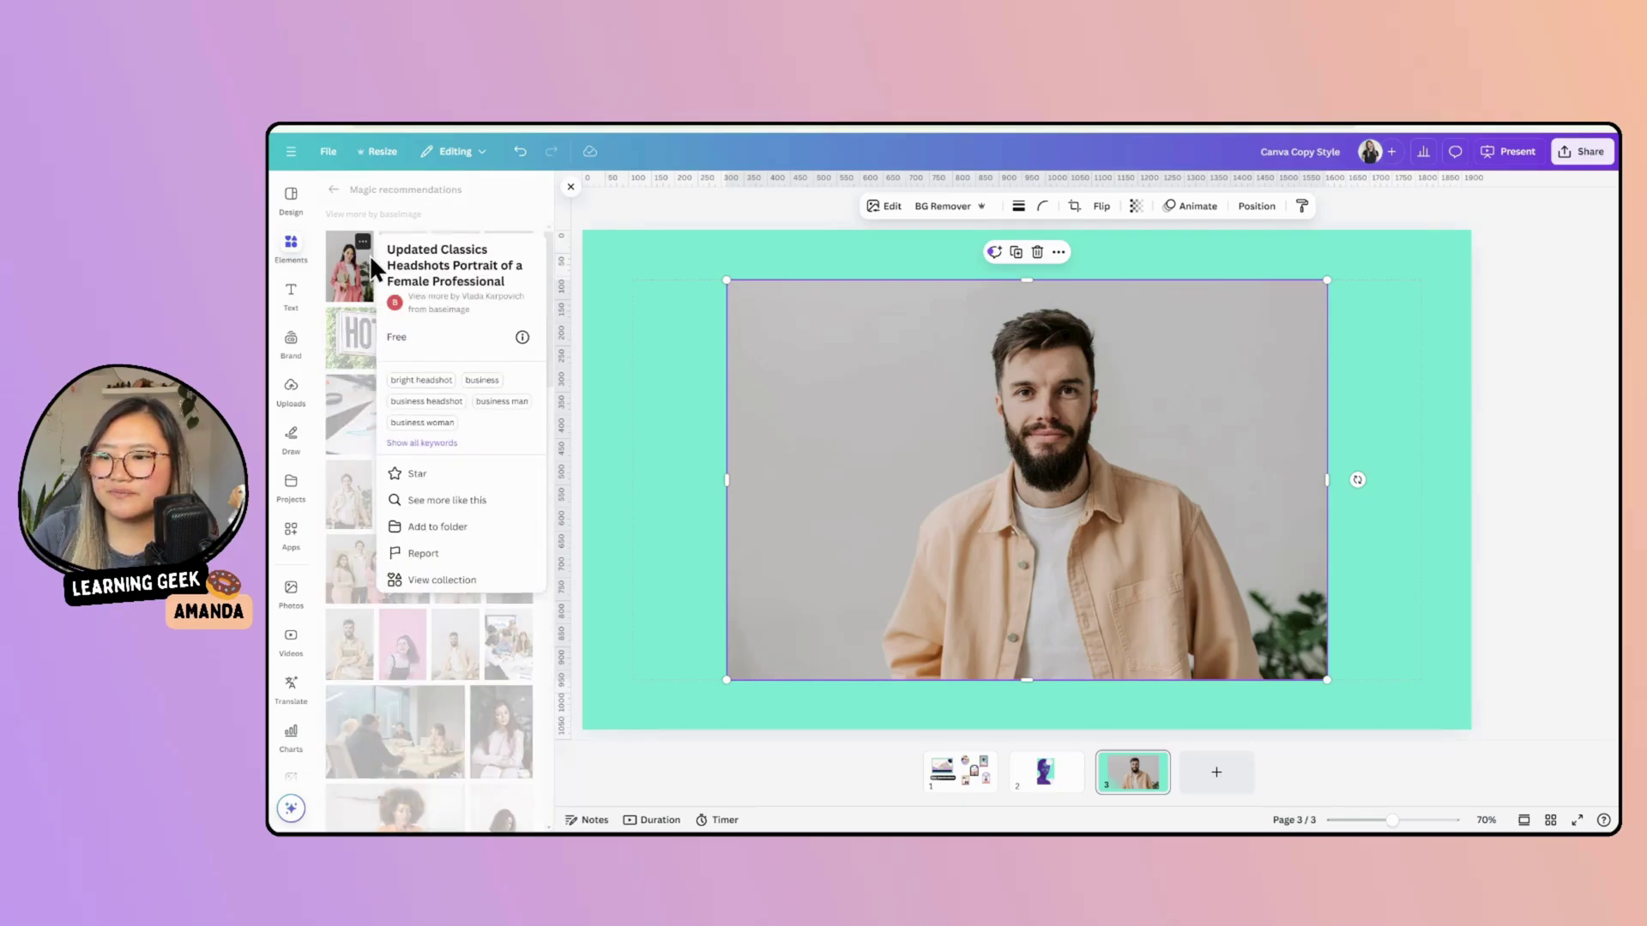
left_click(445, 582)
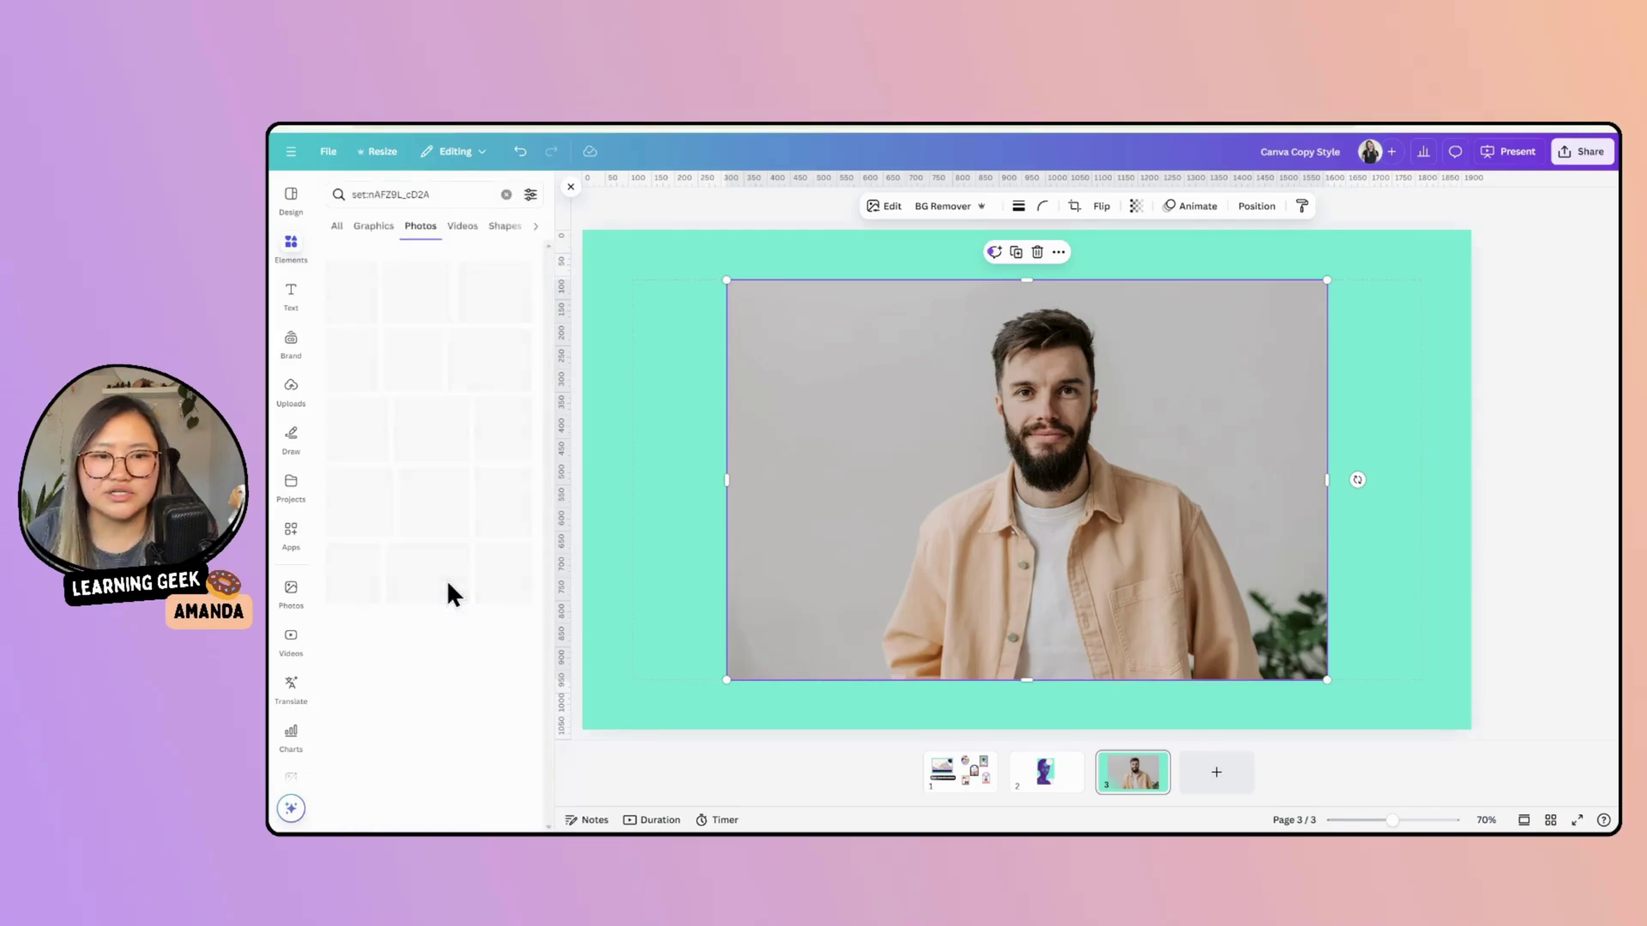
left_click_drag(1005, 401, 980, 379)
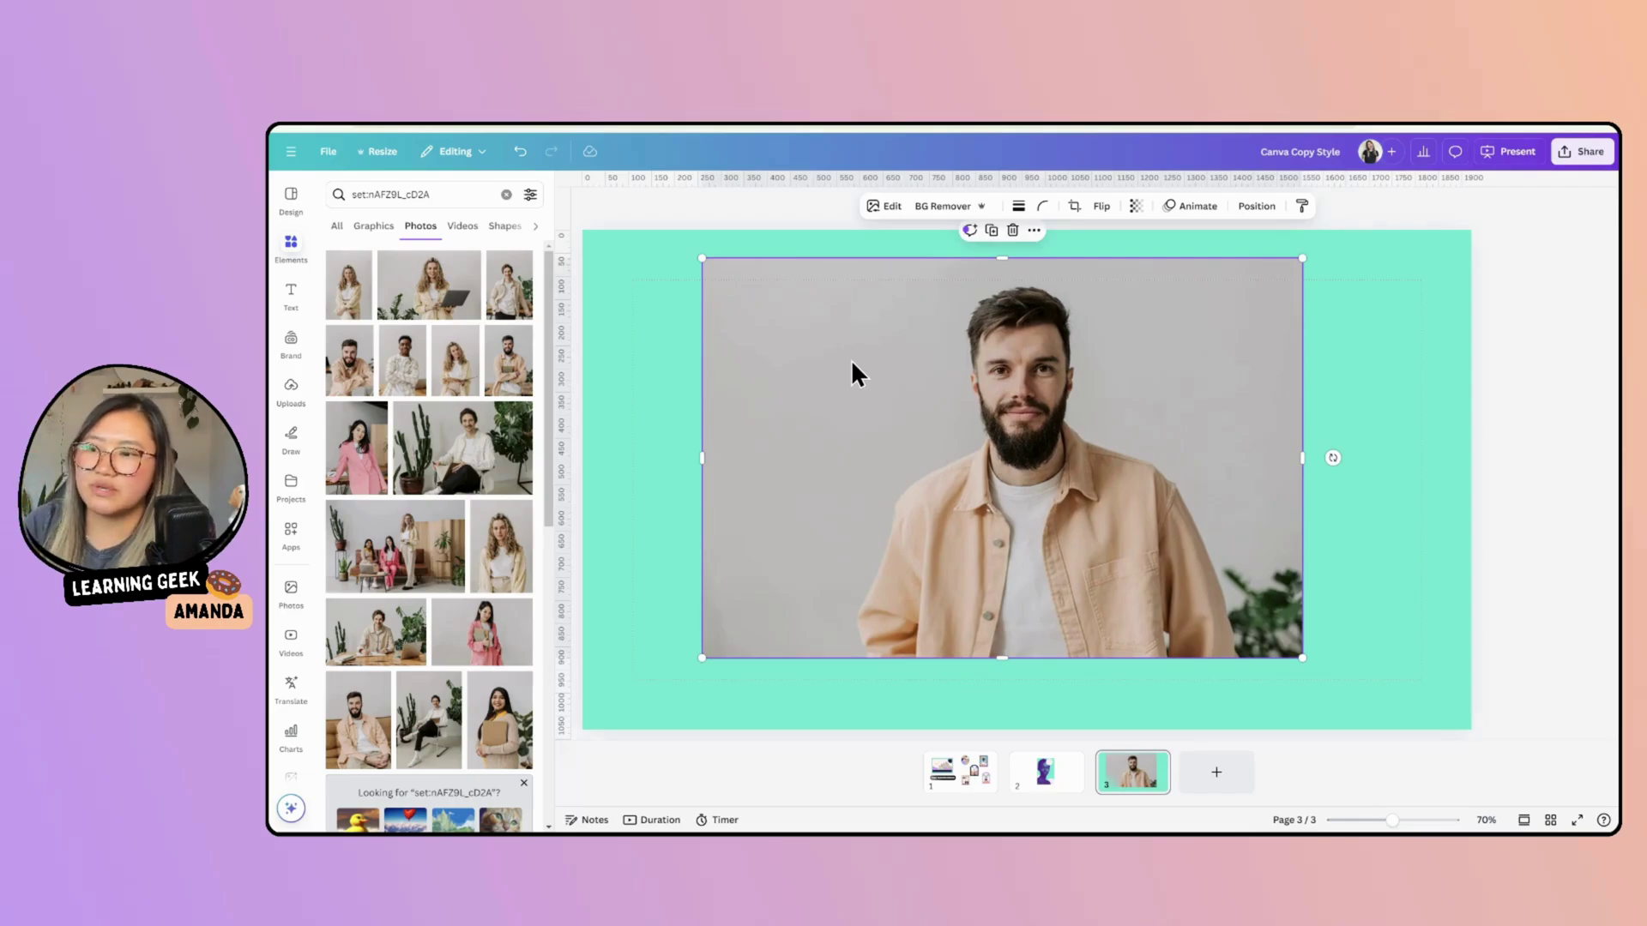
key("Delete")
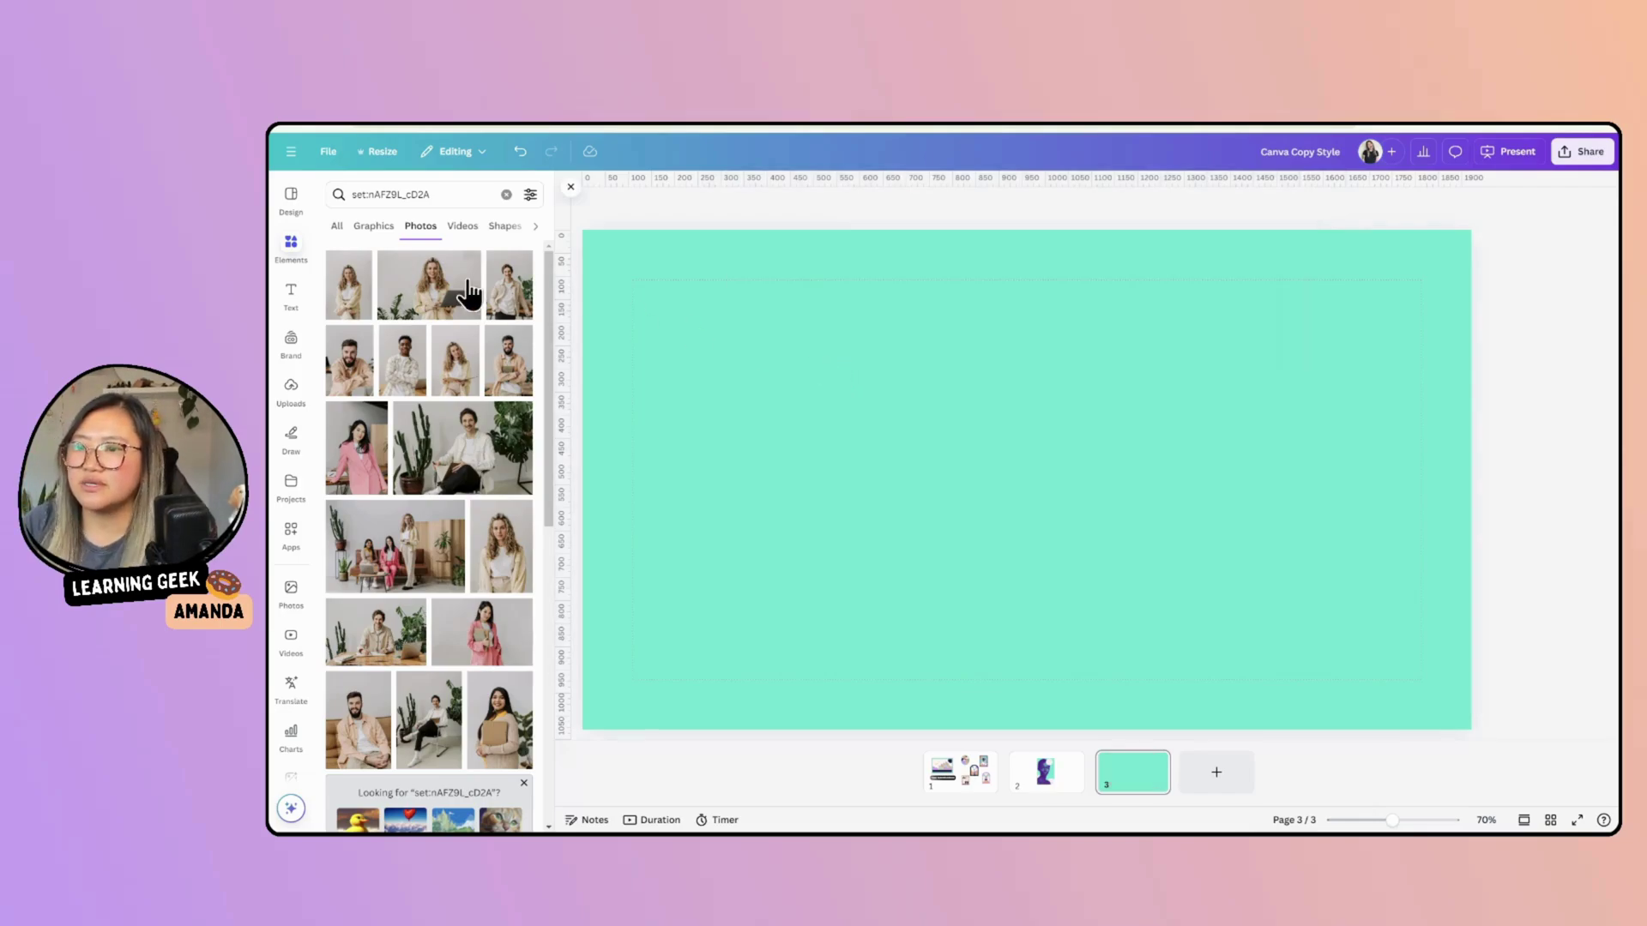
Step: Add the bearded man and curly-haired woman photos, shrink them together and space them out
left_click(509, 359)
left_click_drag(897, 455, 617, 456)
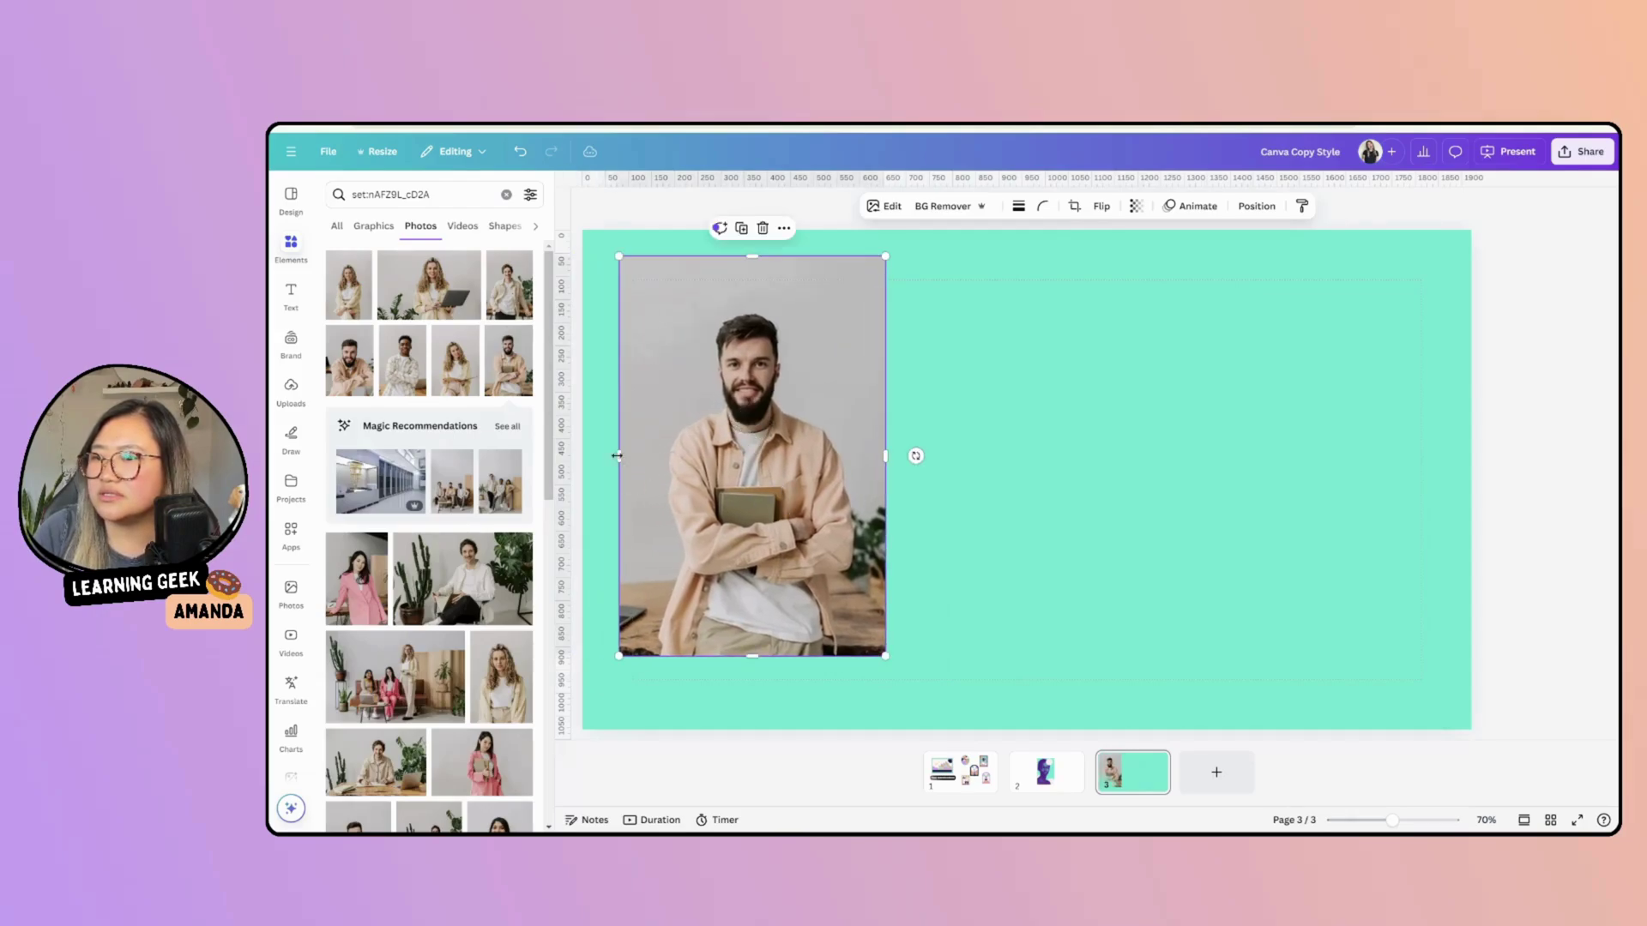
left_click(347, 307)
left_click_drag(1027, 498, 1029, 473)
left_click_drag(1271, 666, 769, 498)
left_click_drag(1161, 655, 961, 508)
left_click_drag(926, 439, 986, 439)
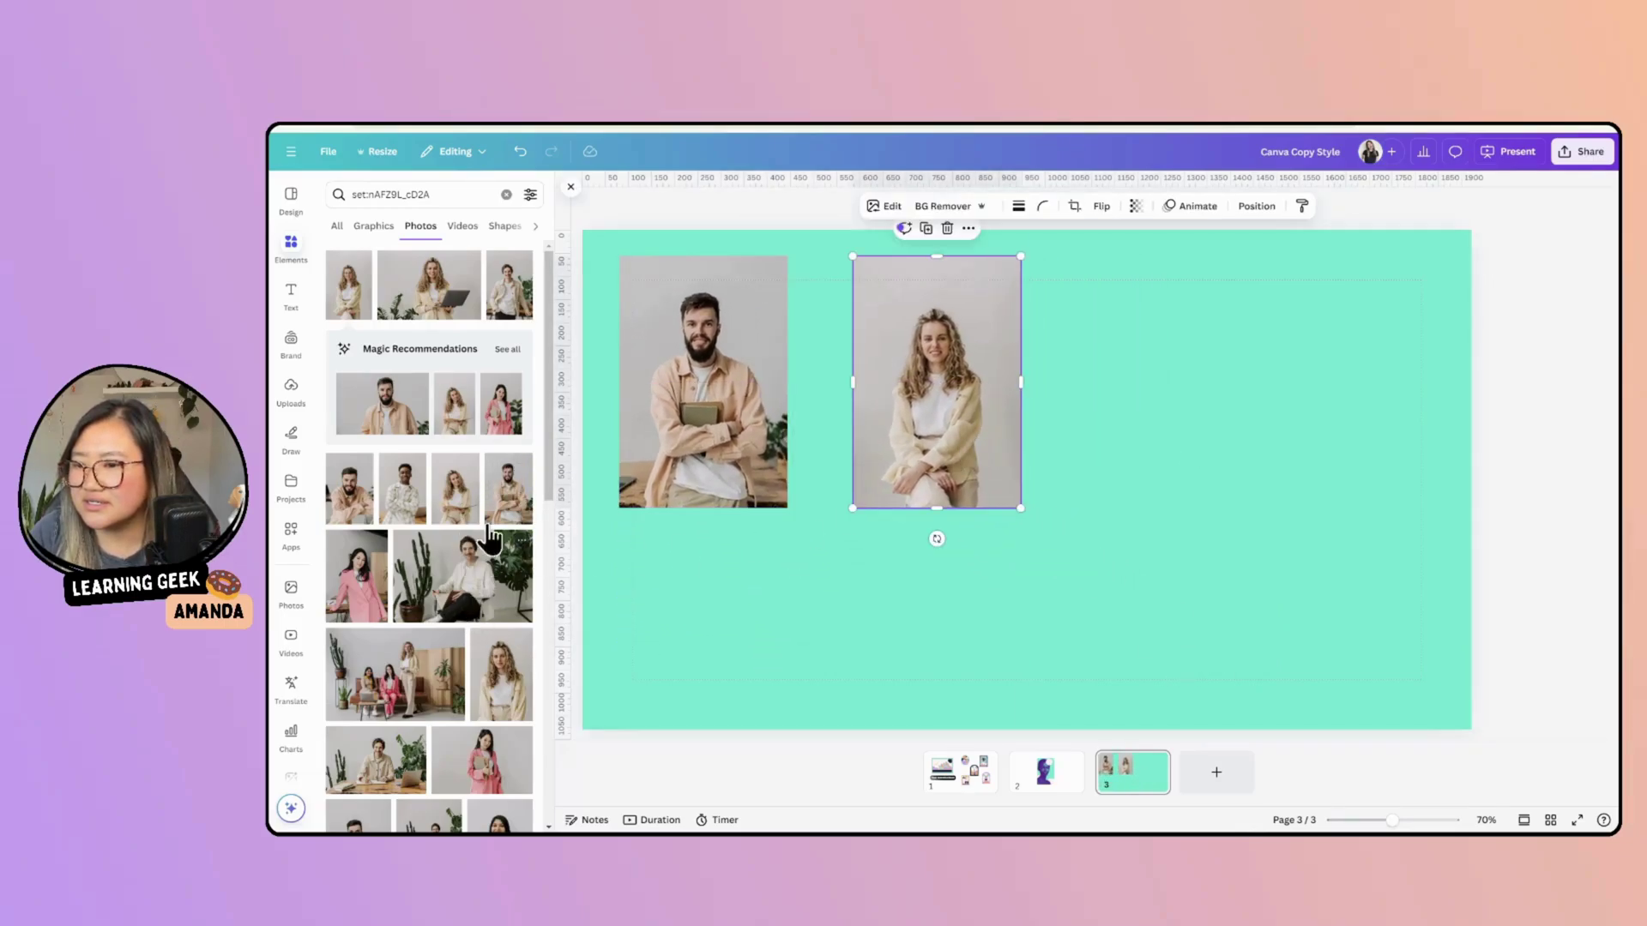
Step: Add the pink-suit and beige-dress photos, sized to match, beside the curly-haired woman
left_click(497, 420)
left_click_drag(1117, 625, 1212, 515)
scroll(471, 626, "down", 10)
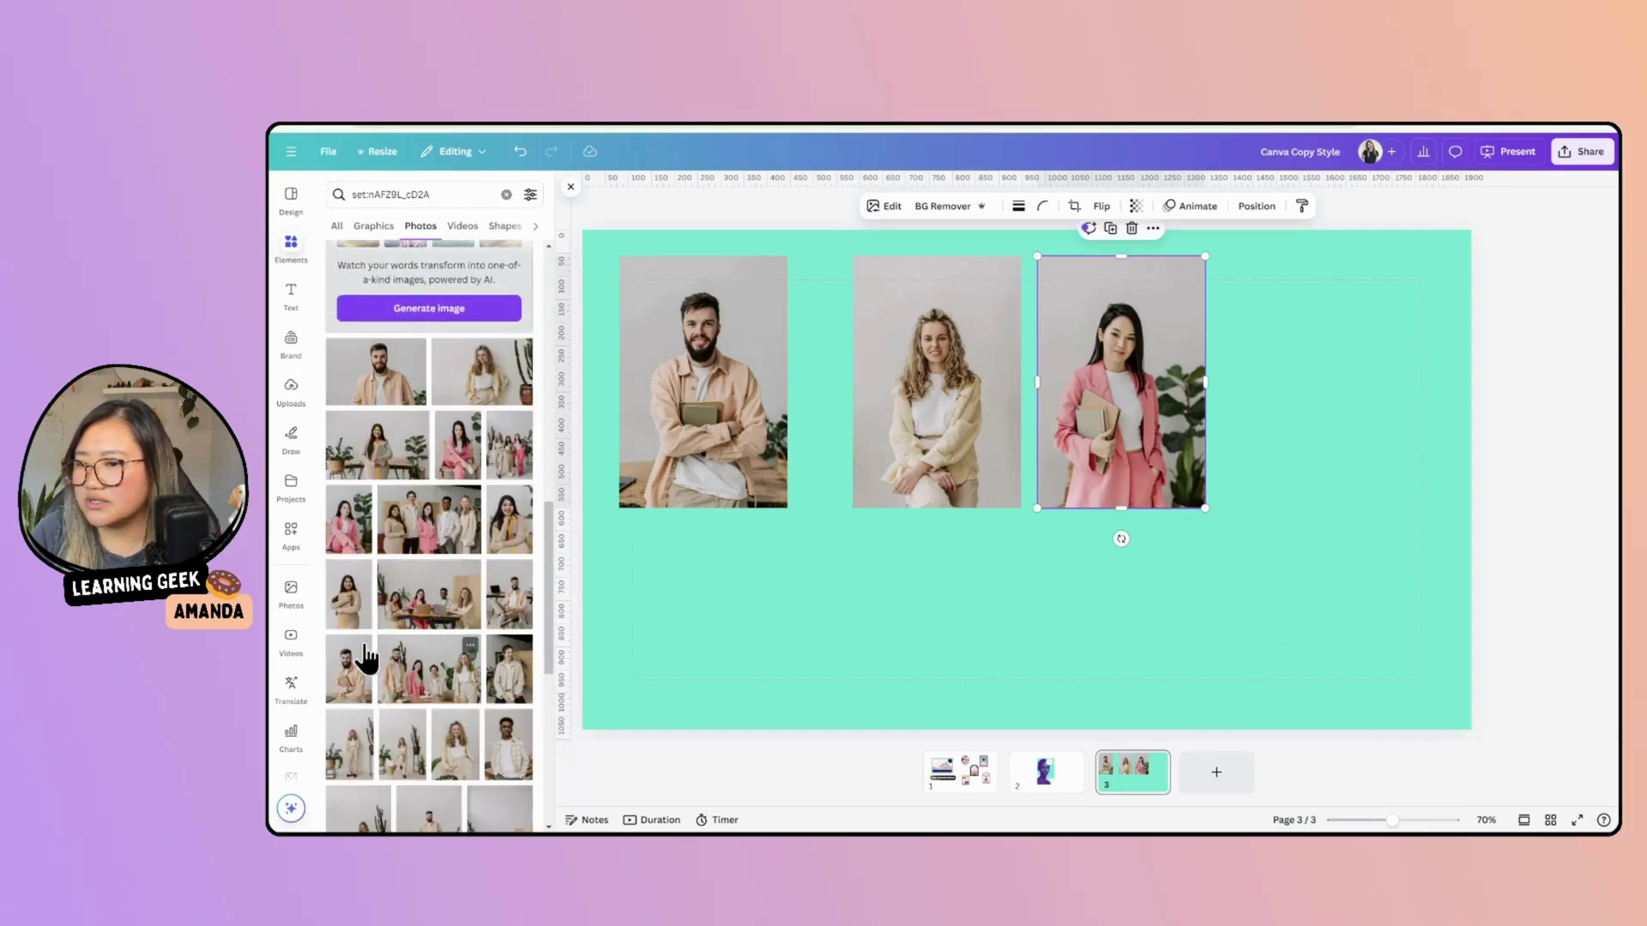
left_click(341, 616)
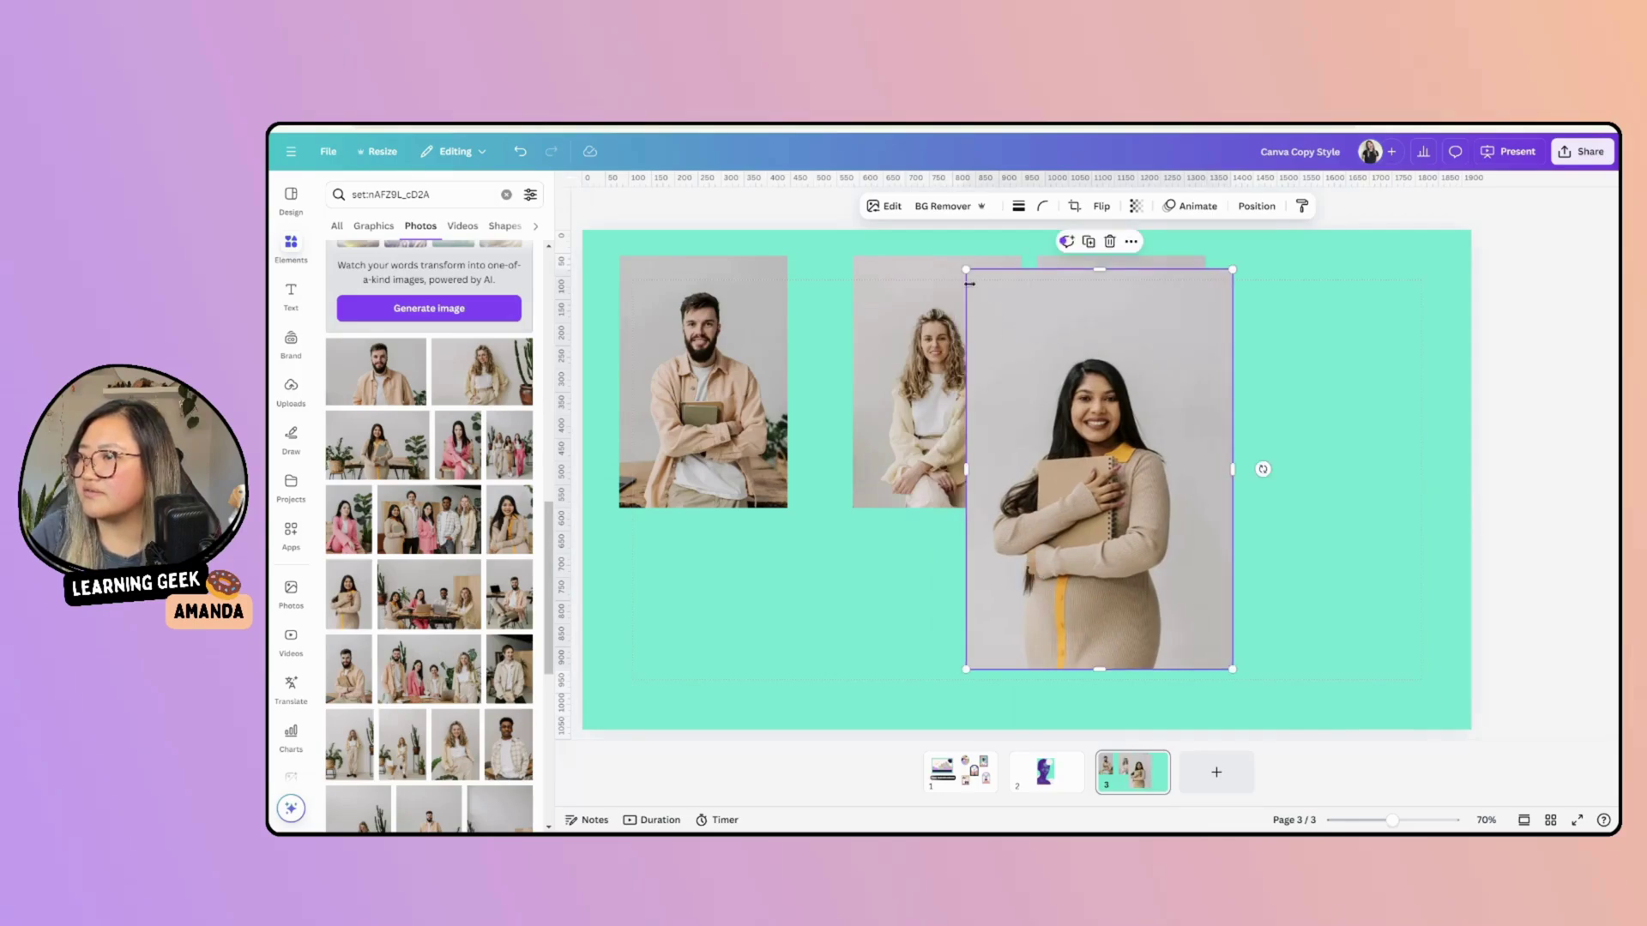
left_click_drag(967, 269, 1069, 434)
left_click_drag(1127, 497, 1273, 322)
left_click_drag(1377, 496, 1386, 507)
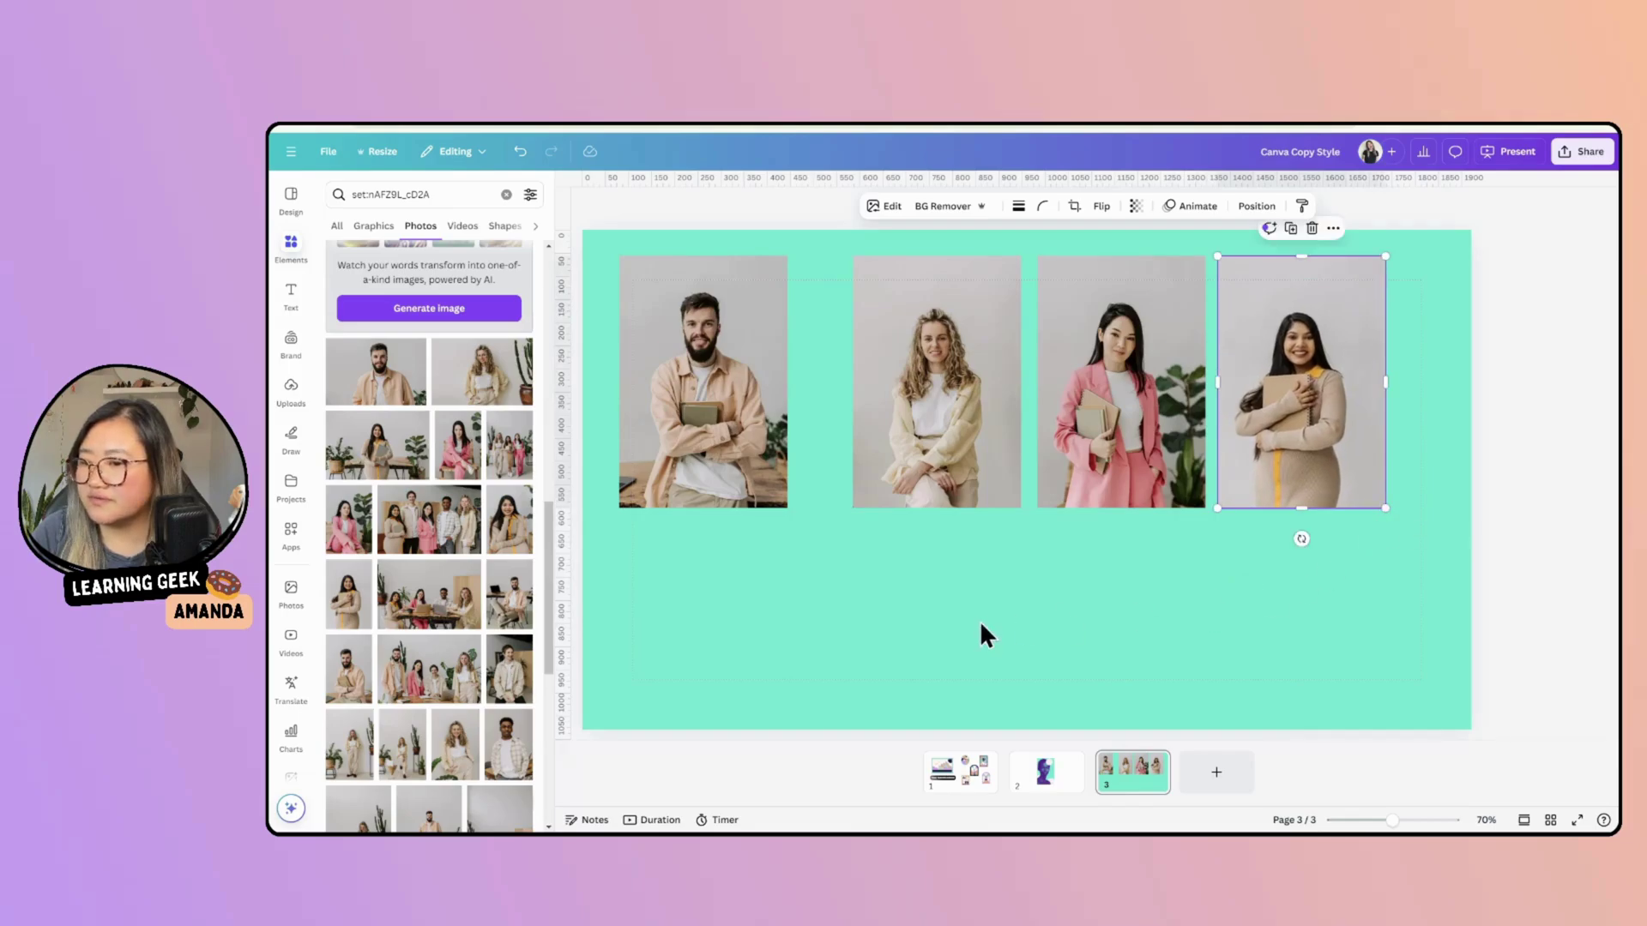
Step: Add the plaid-shirt man's photo at the far right and shrink the photos to match
left_click(509, 744)
left_click_drag(867, 500, 1066, 489)
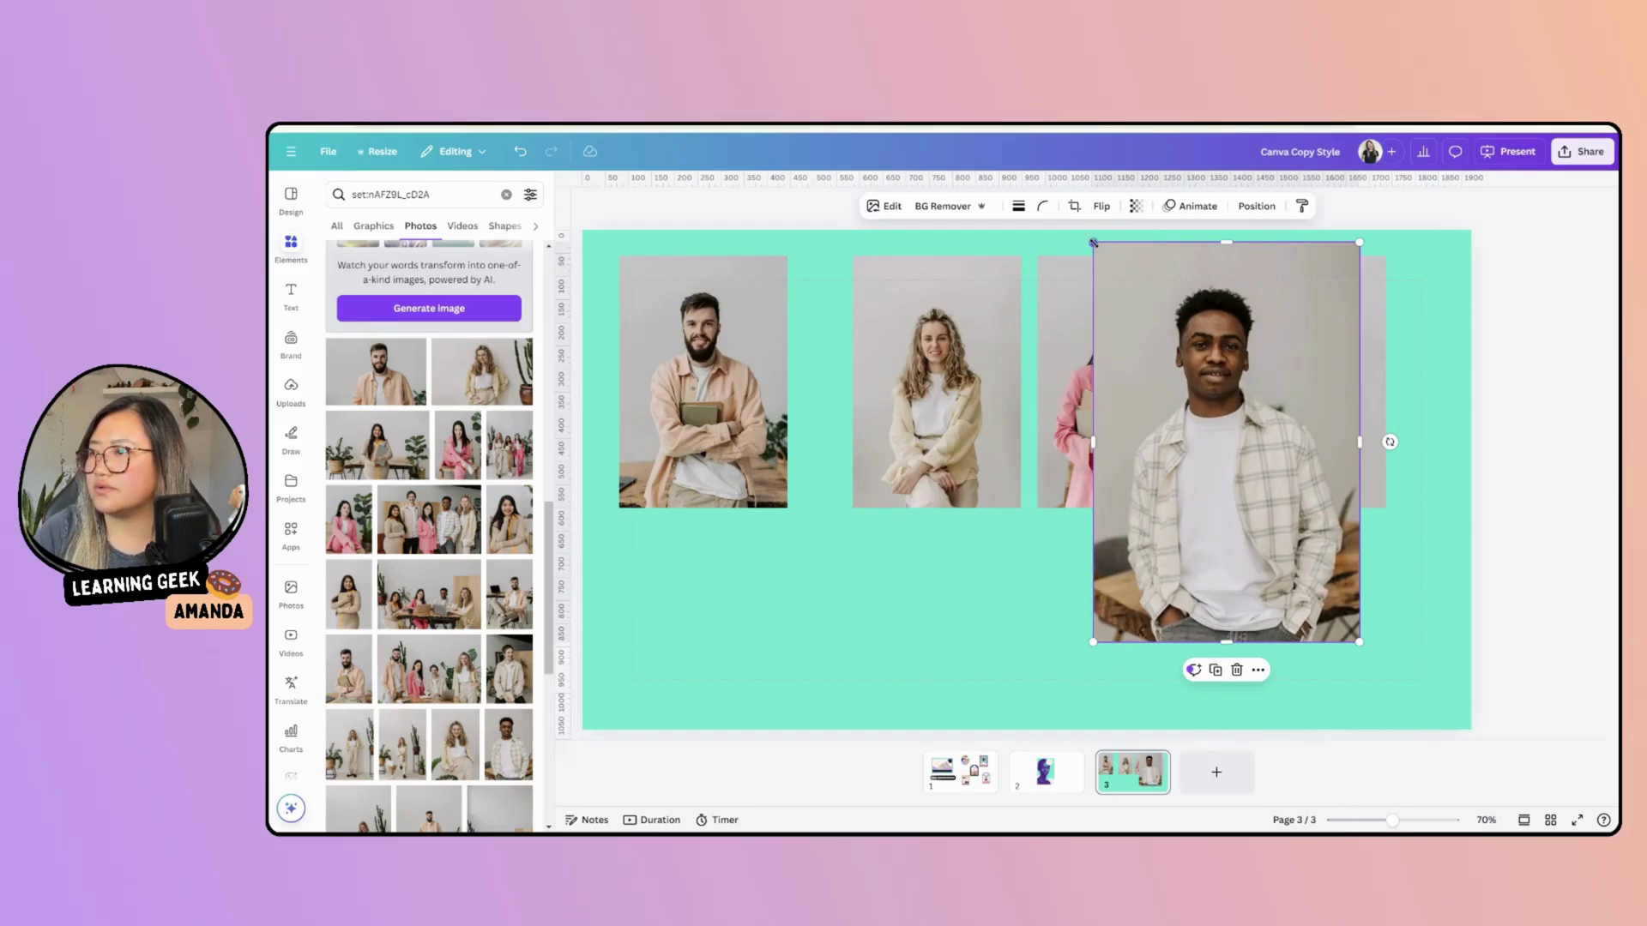
left_click_drag(1092, 243, 1192, 386)
left_click_drag(1275, 514, 1407, 394)
left_click(889, 382)
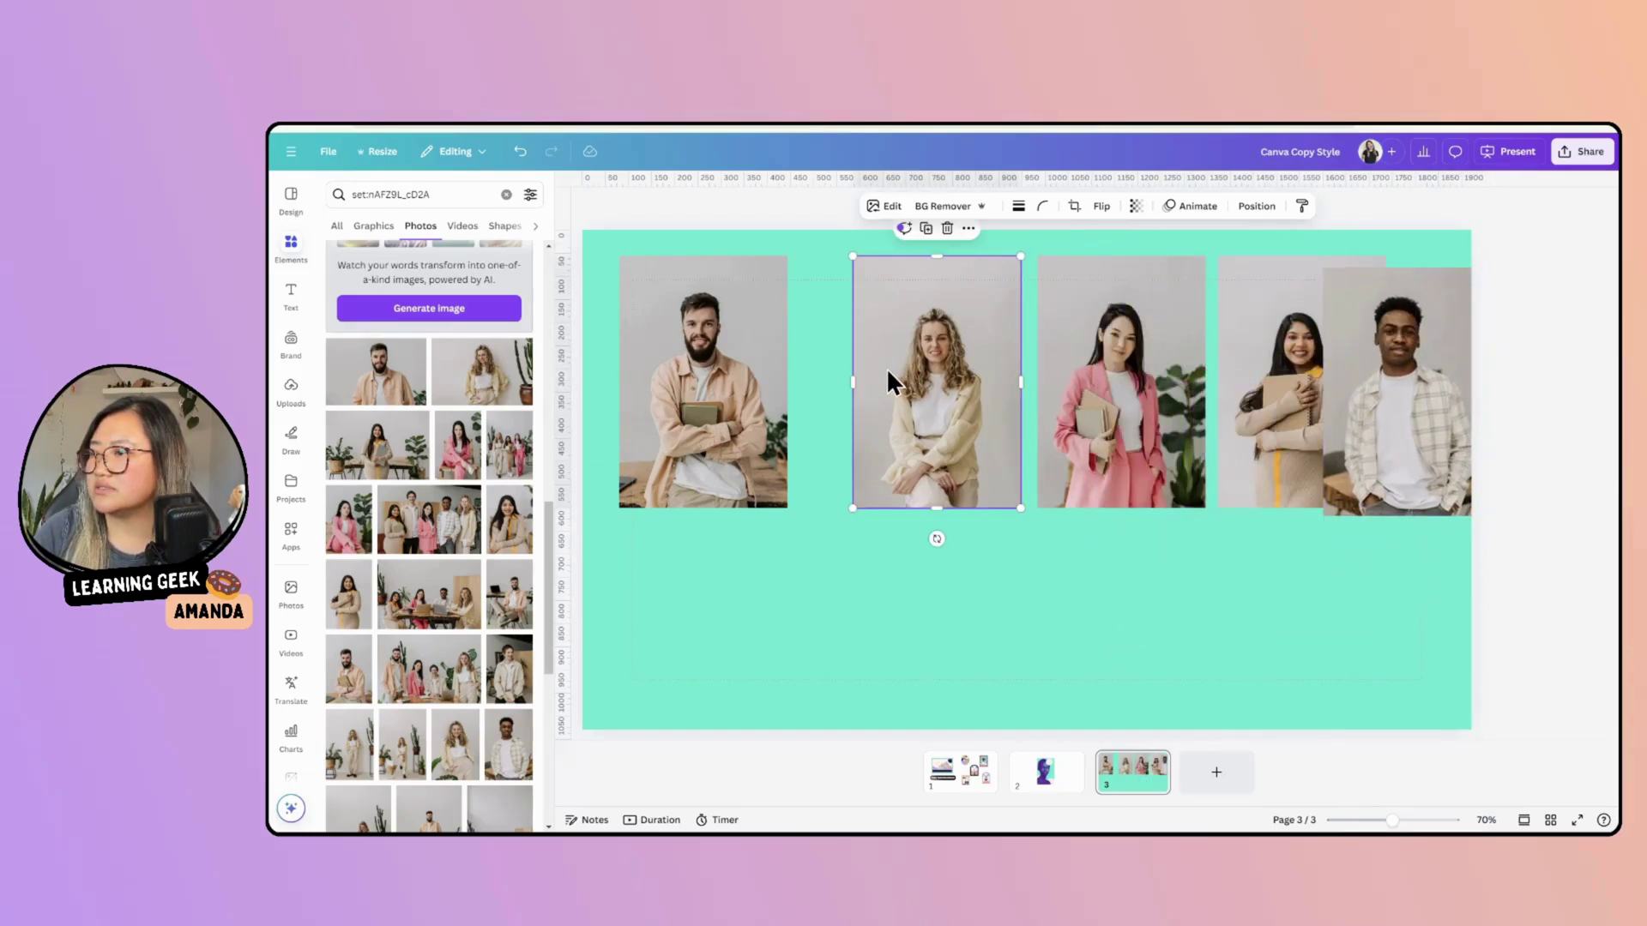
left_click_drag(832, 356, 1253, 472)
left_click_drag(1429, 459, 1369, 450)
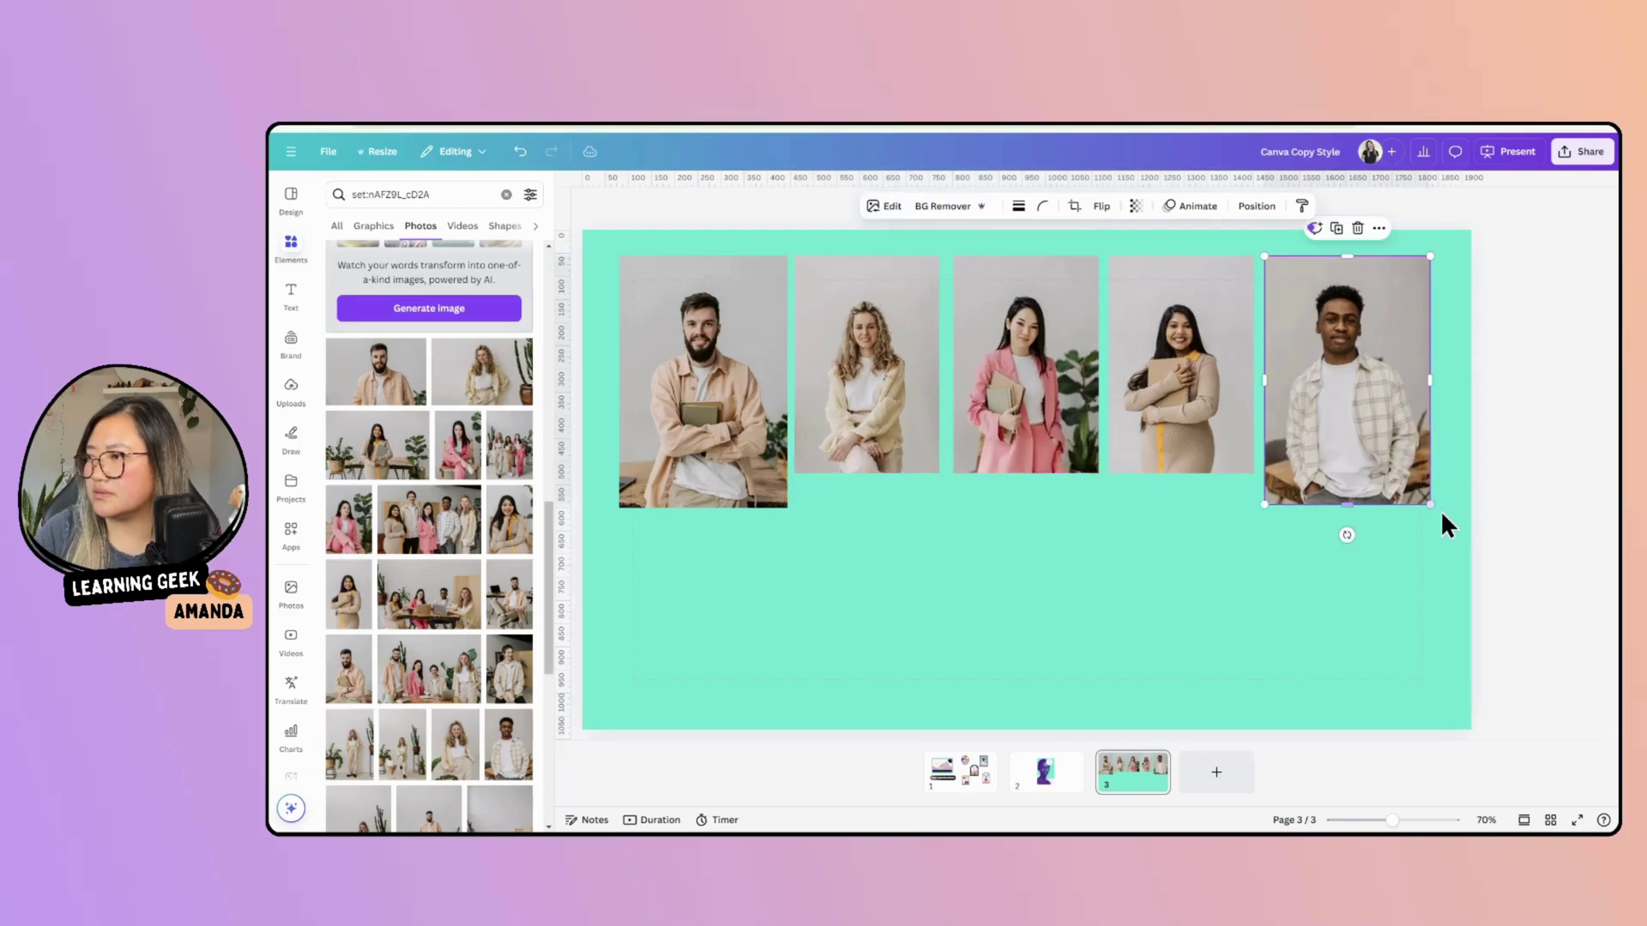
left_click_drag(1430, 504, 1407, 471)
Step: Shift the row right, align the bearded man's photo with it, and show page 2
left_click_drag(1430, 529, 911, 413)
left_click(725, 440)
mouse_move(725, 440)
left_mouse_down()
mouse_move(707, 464)
mouse_move(743, 457)
left_mouse_up()
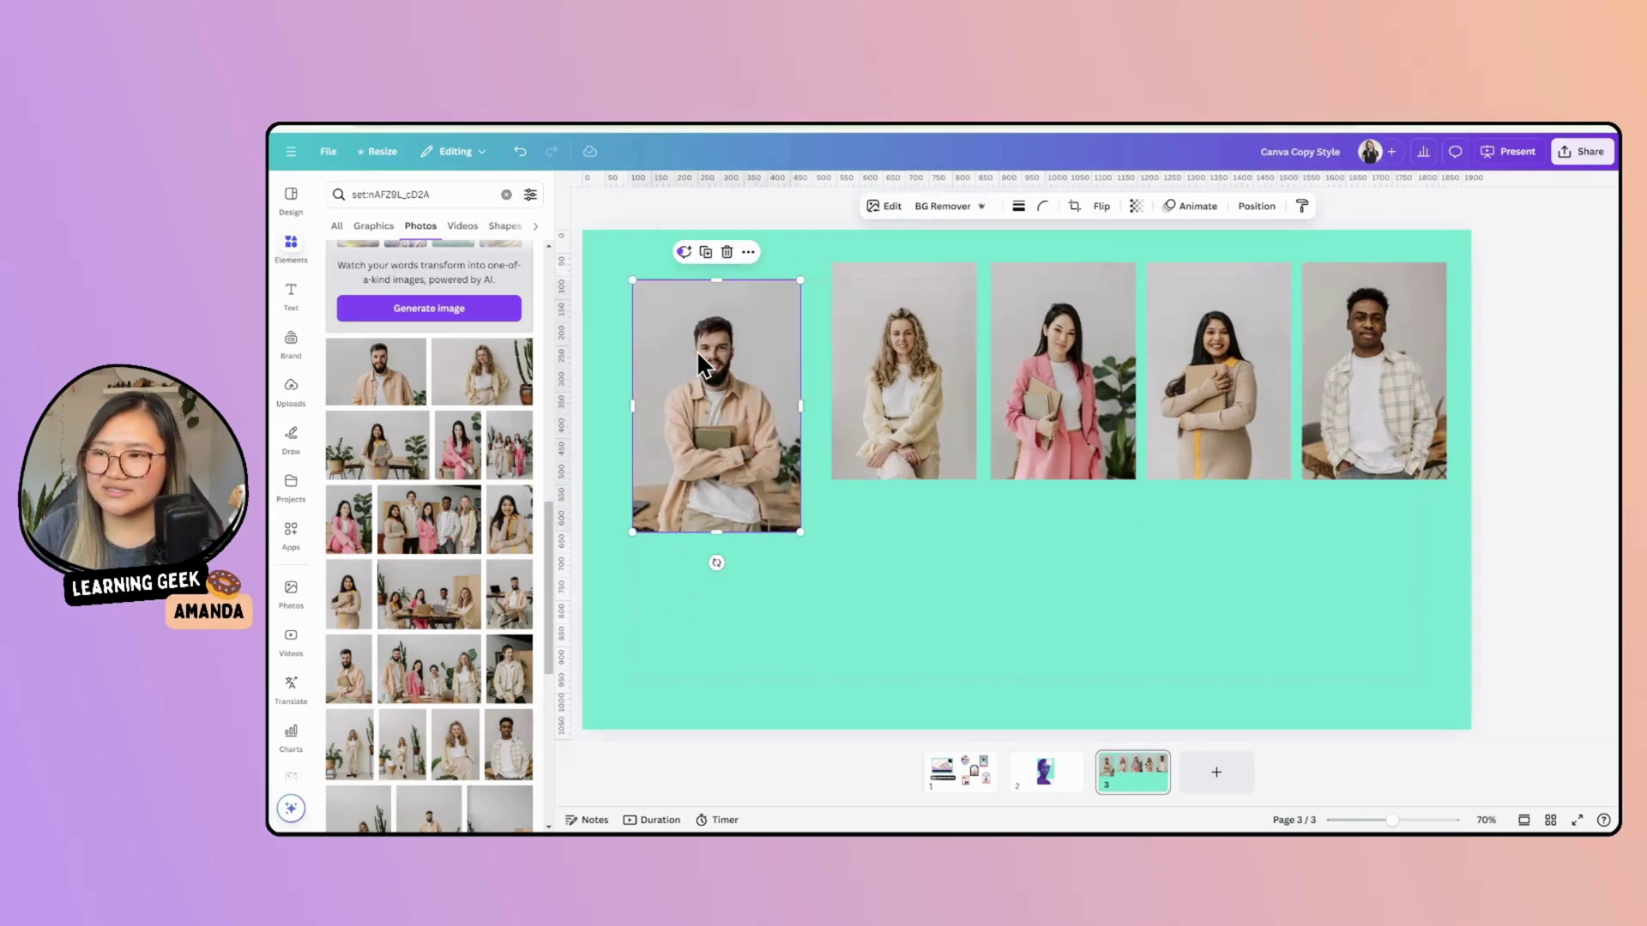
mouse_move(697, 360)
left_mouse_down()
mouse_move(678, 369)
mouse_move(697, 371)
left_mouse_up()
left_click(1029, 783)
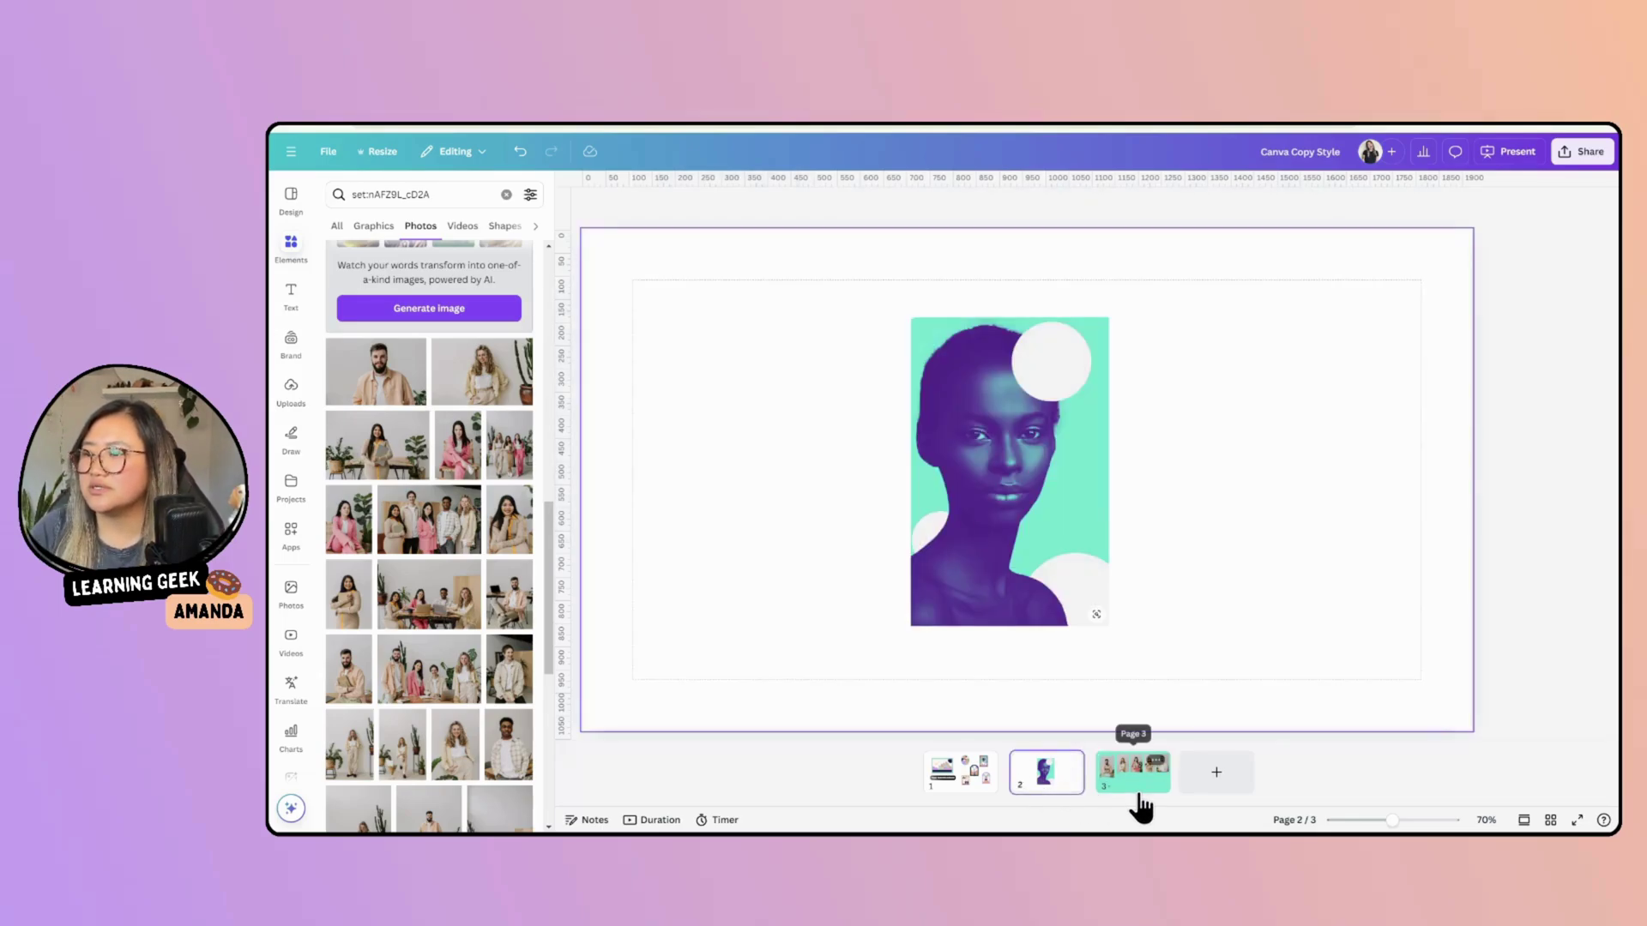
Step: Remove the background from the bearded man's photo on page 3 with BG Remover, then open its Edit options
left_click(1141, 793)
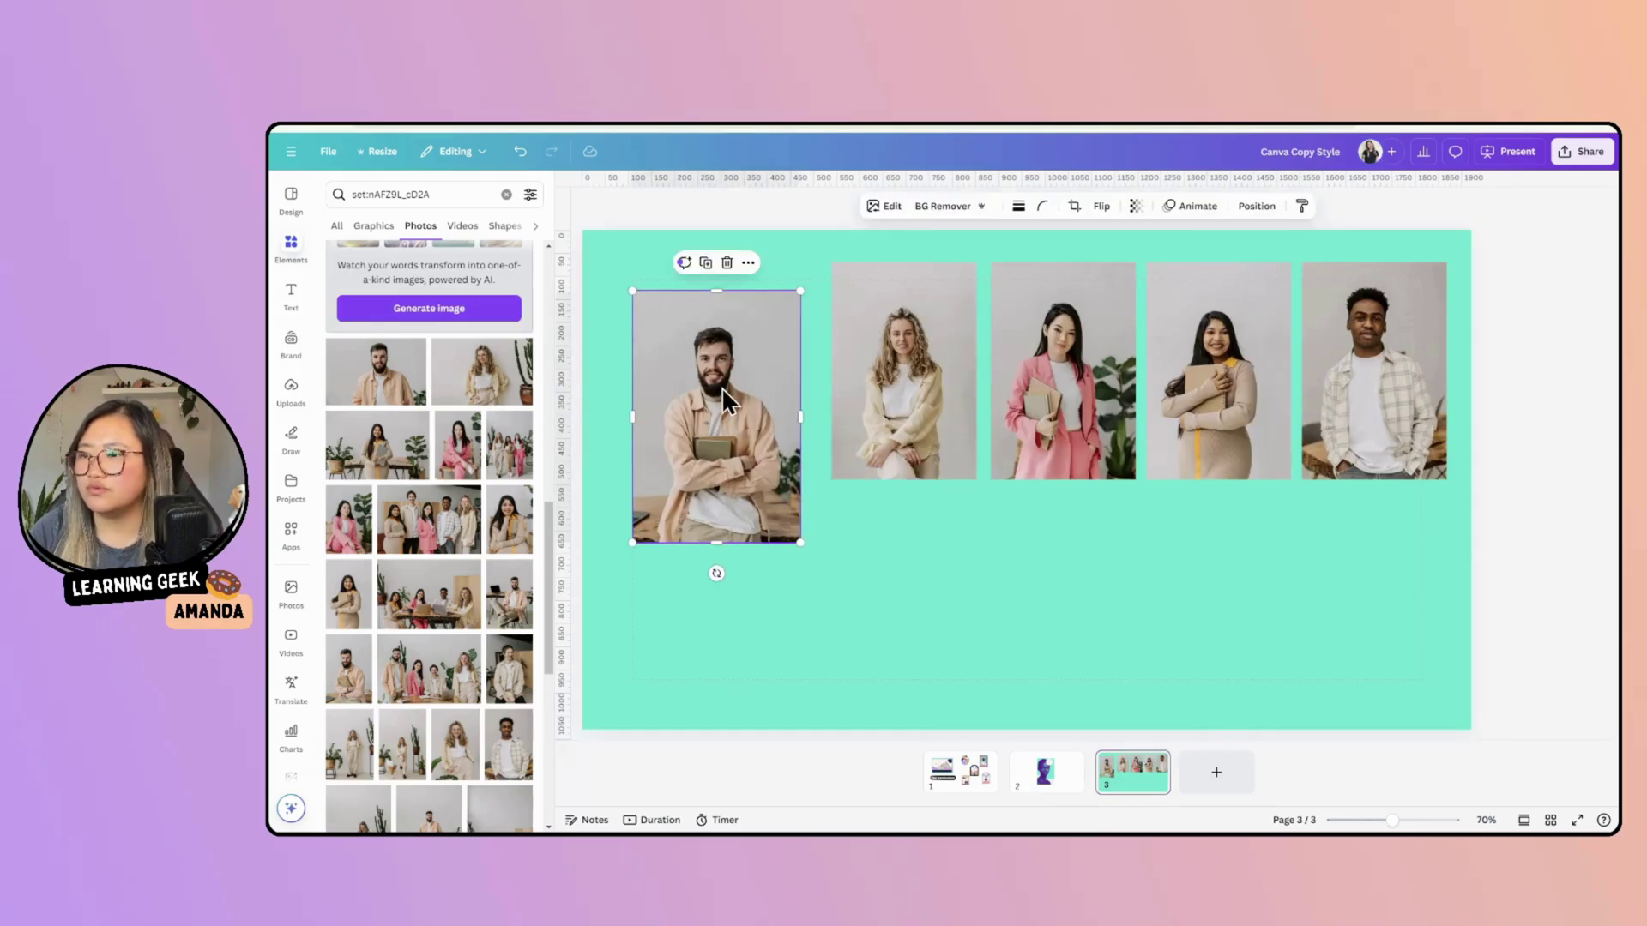
left_click(926, 211)
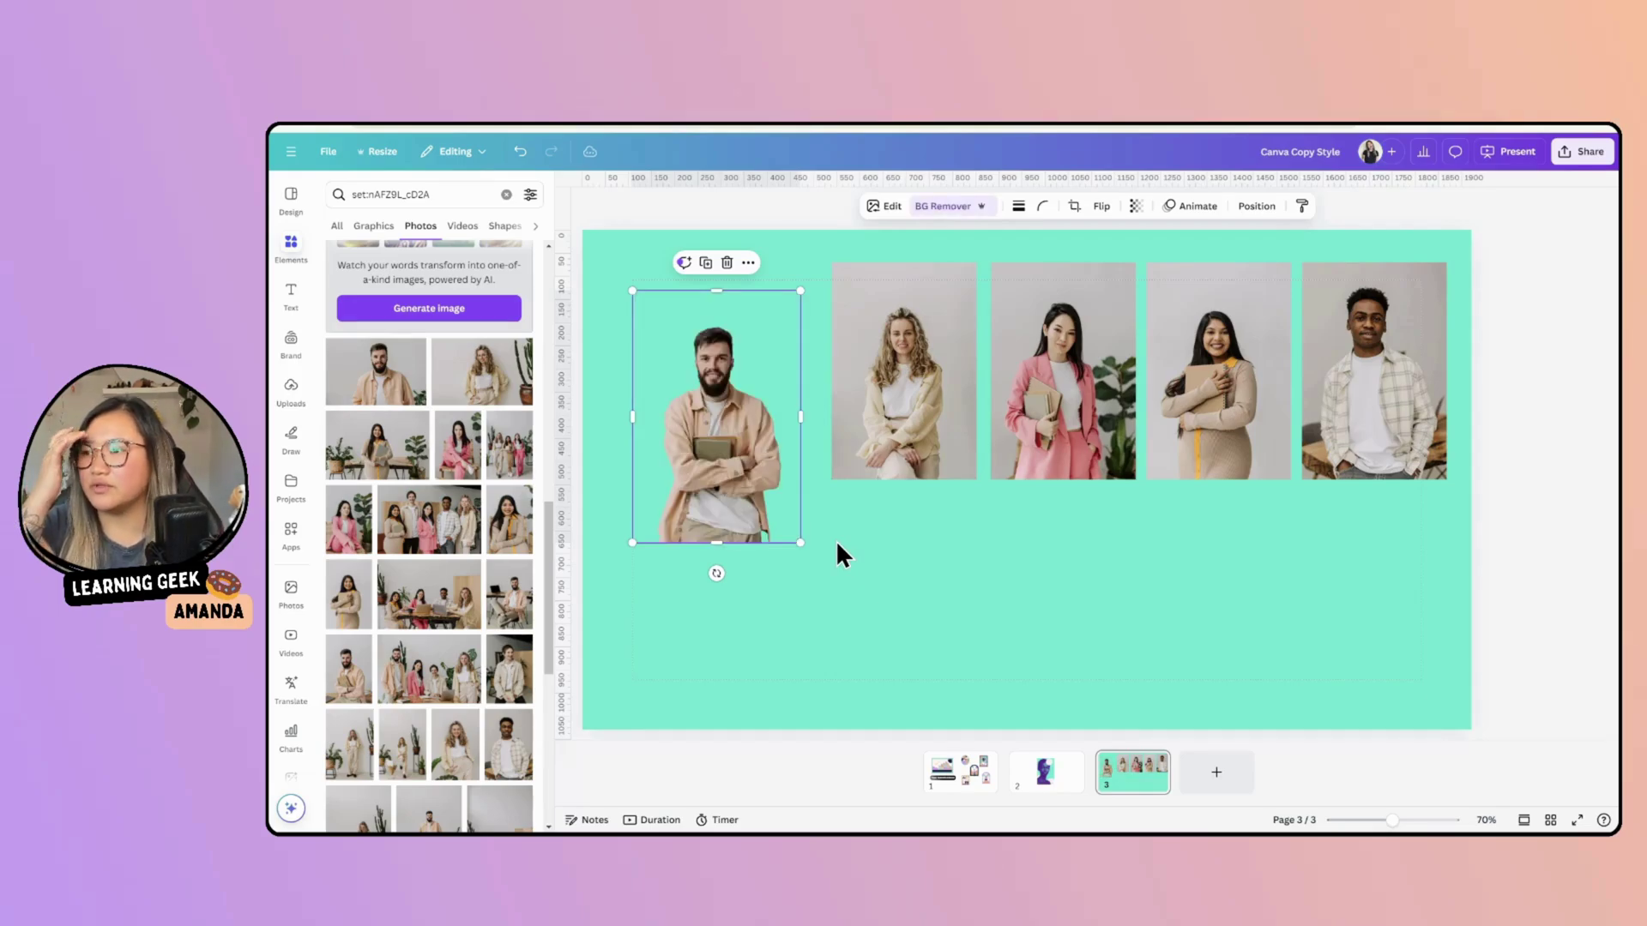
left_click(798, 579)
left_click(743, 508)
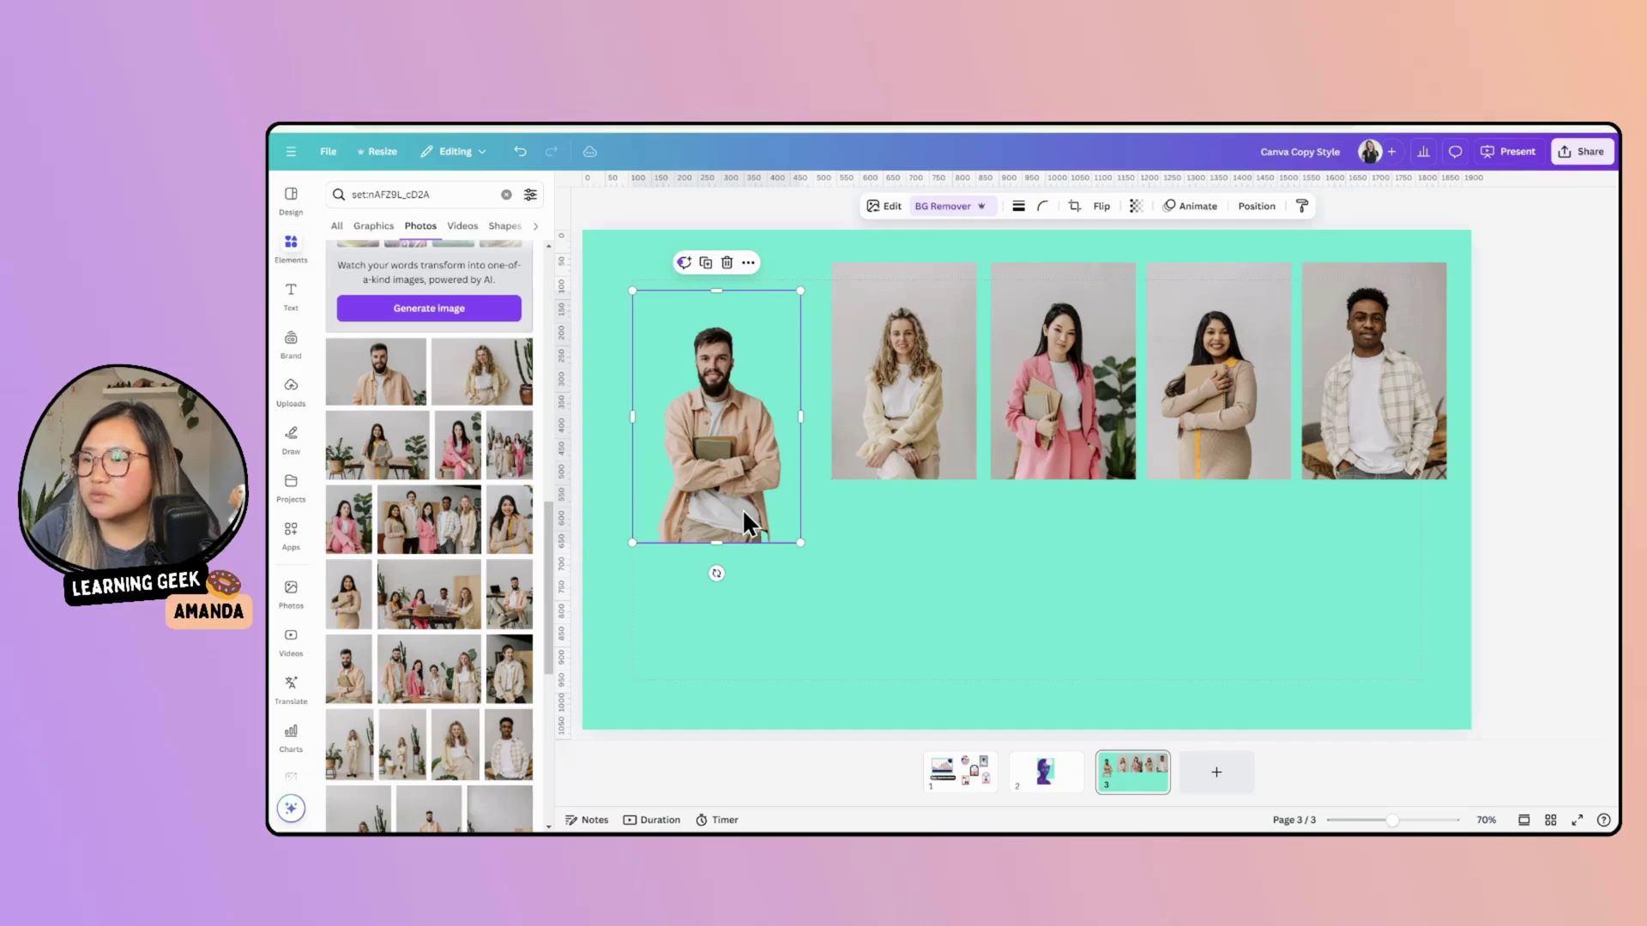
left_click(875, 208)
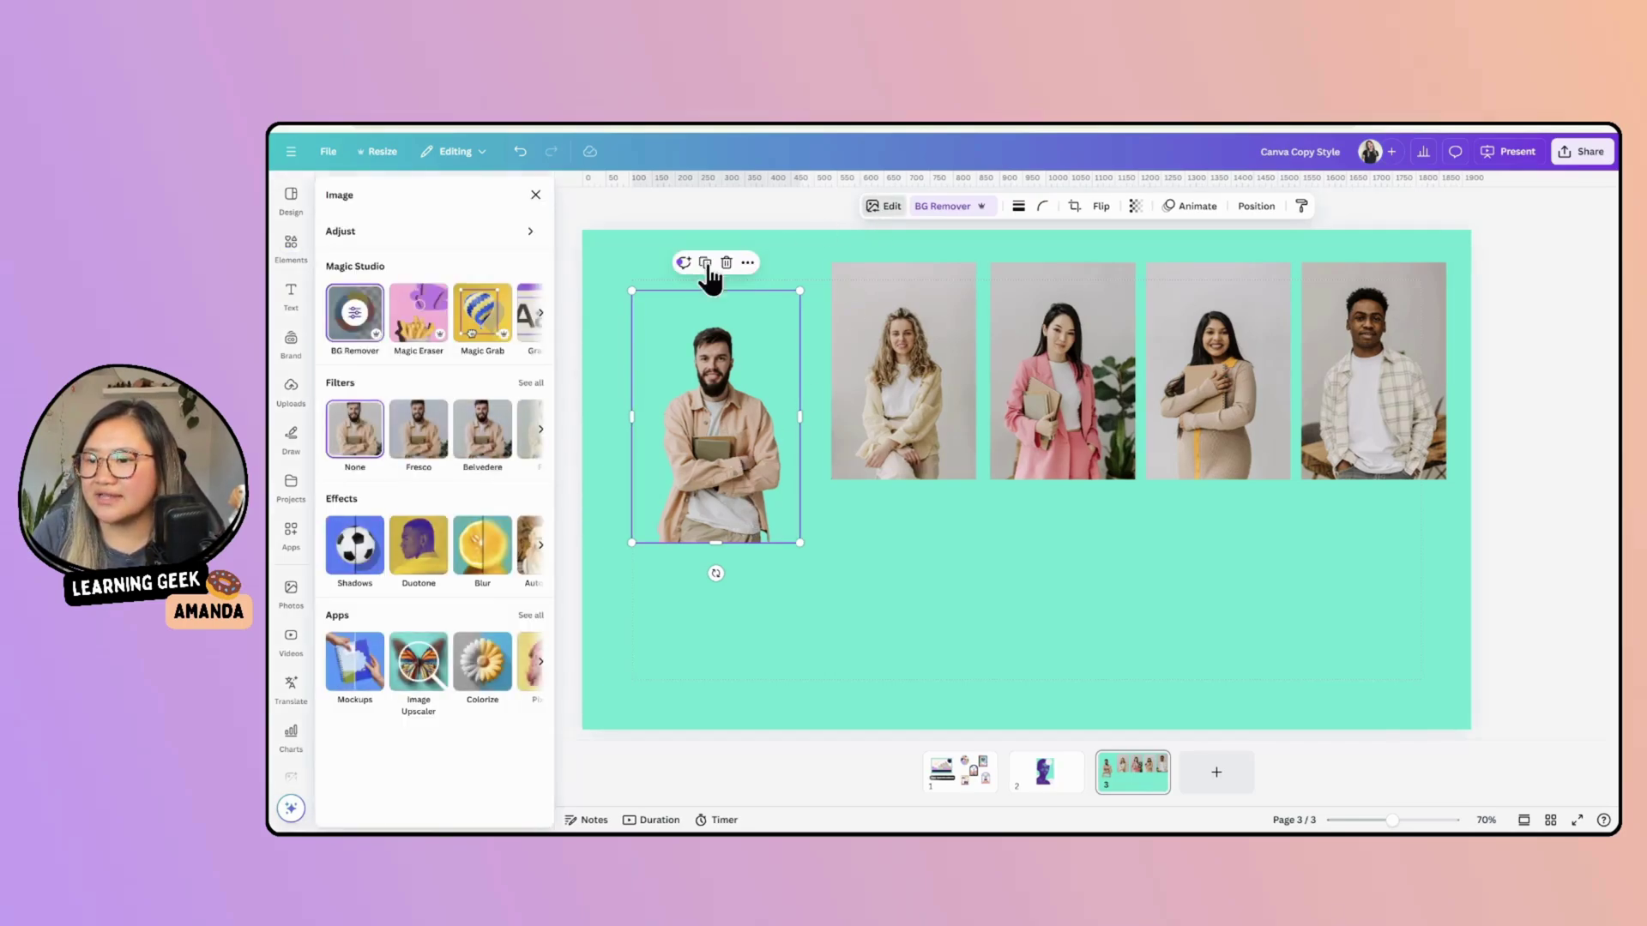
Step: Check page 2's duotone portrait, then apply a Custom duotone to the bearded man
left_click(419, 563)
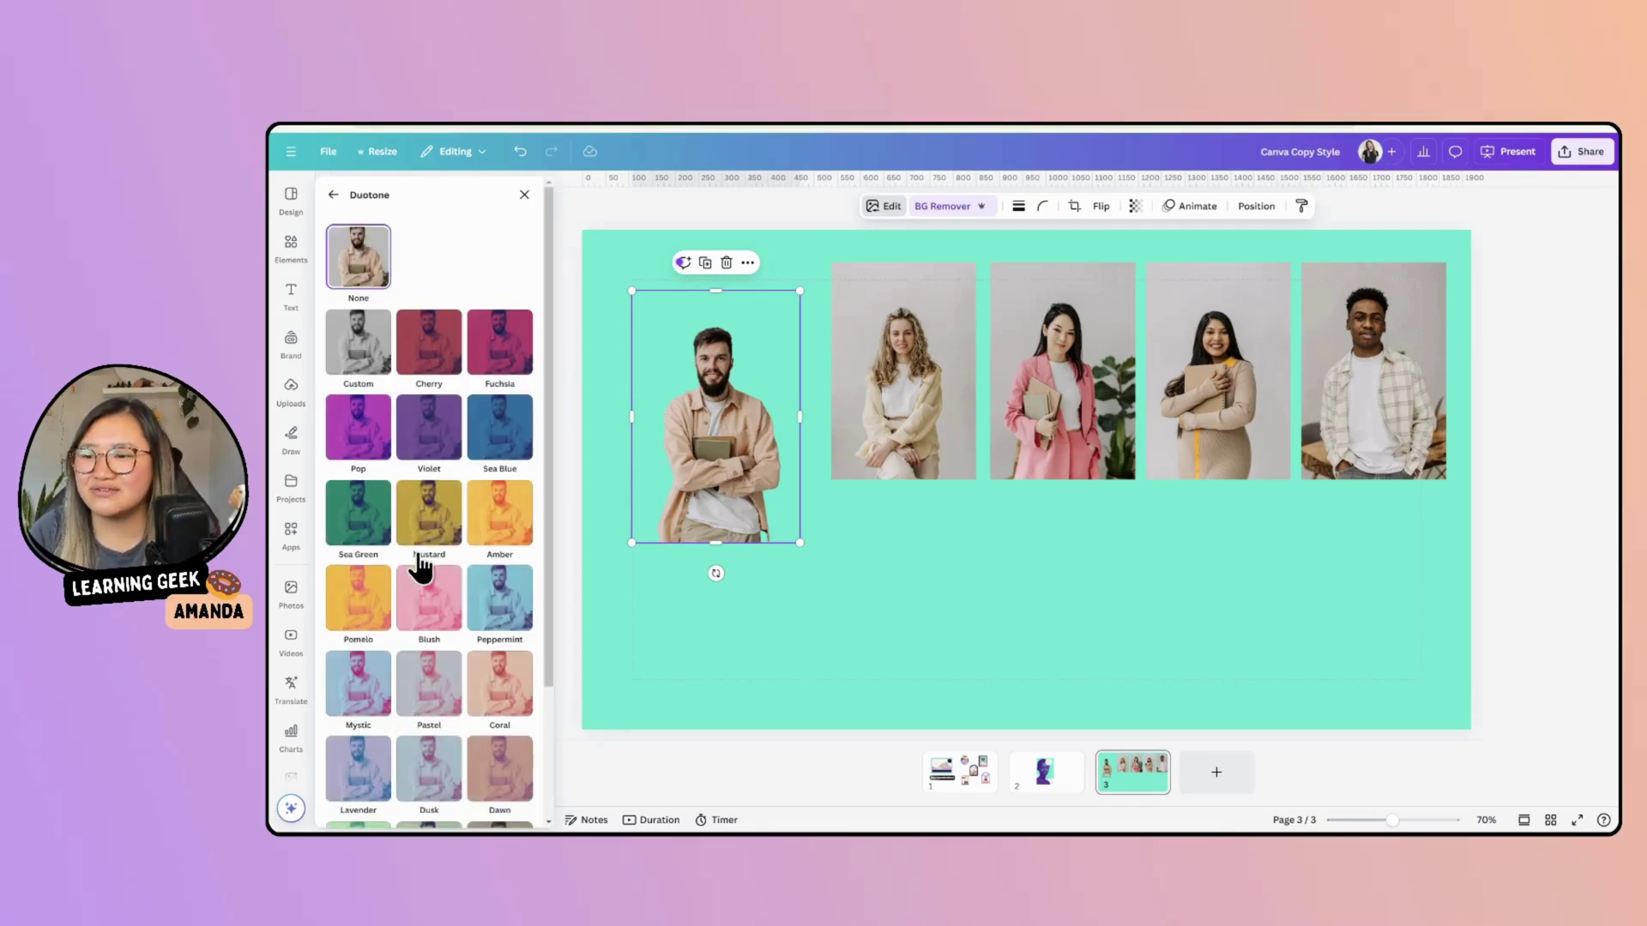
left_click(1043, 772)
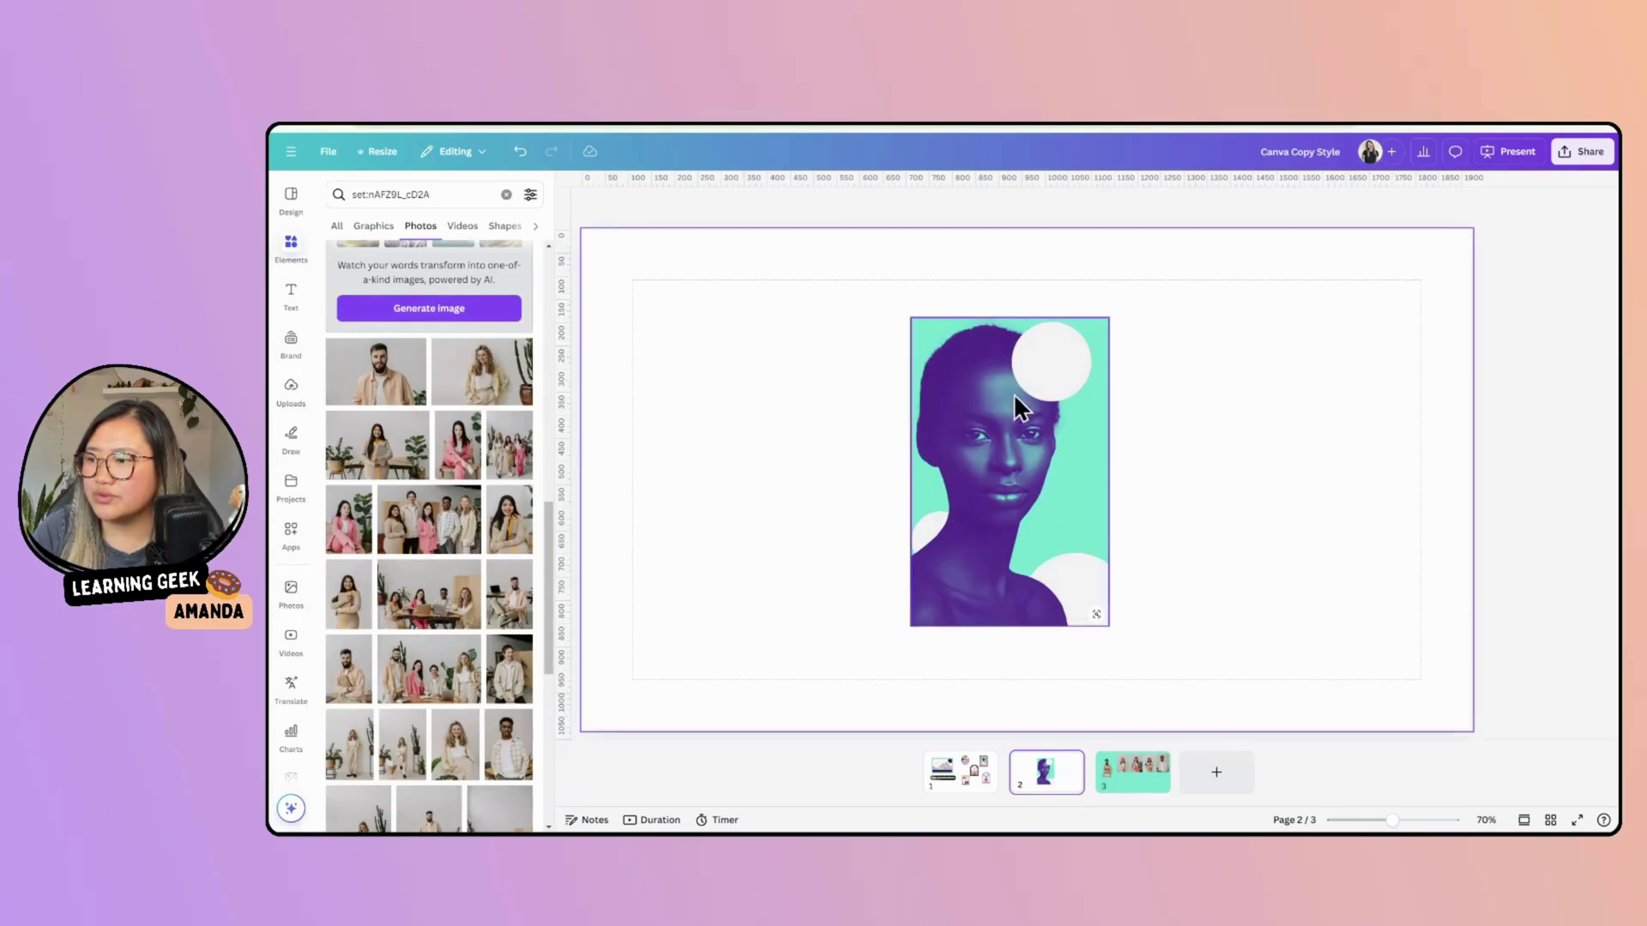
left_click(1139, 785)
left_click(745, 410)
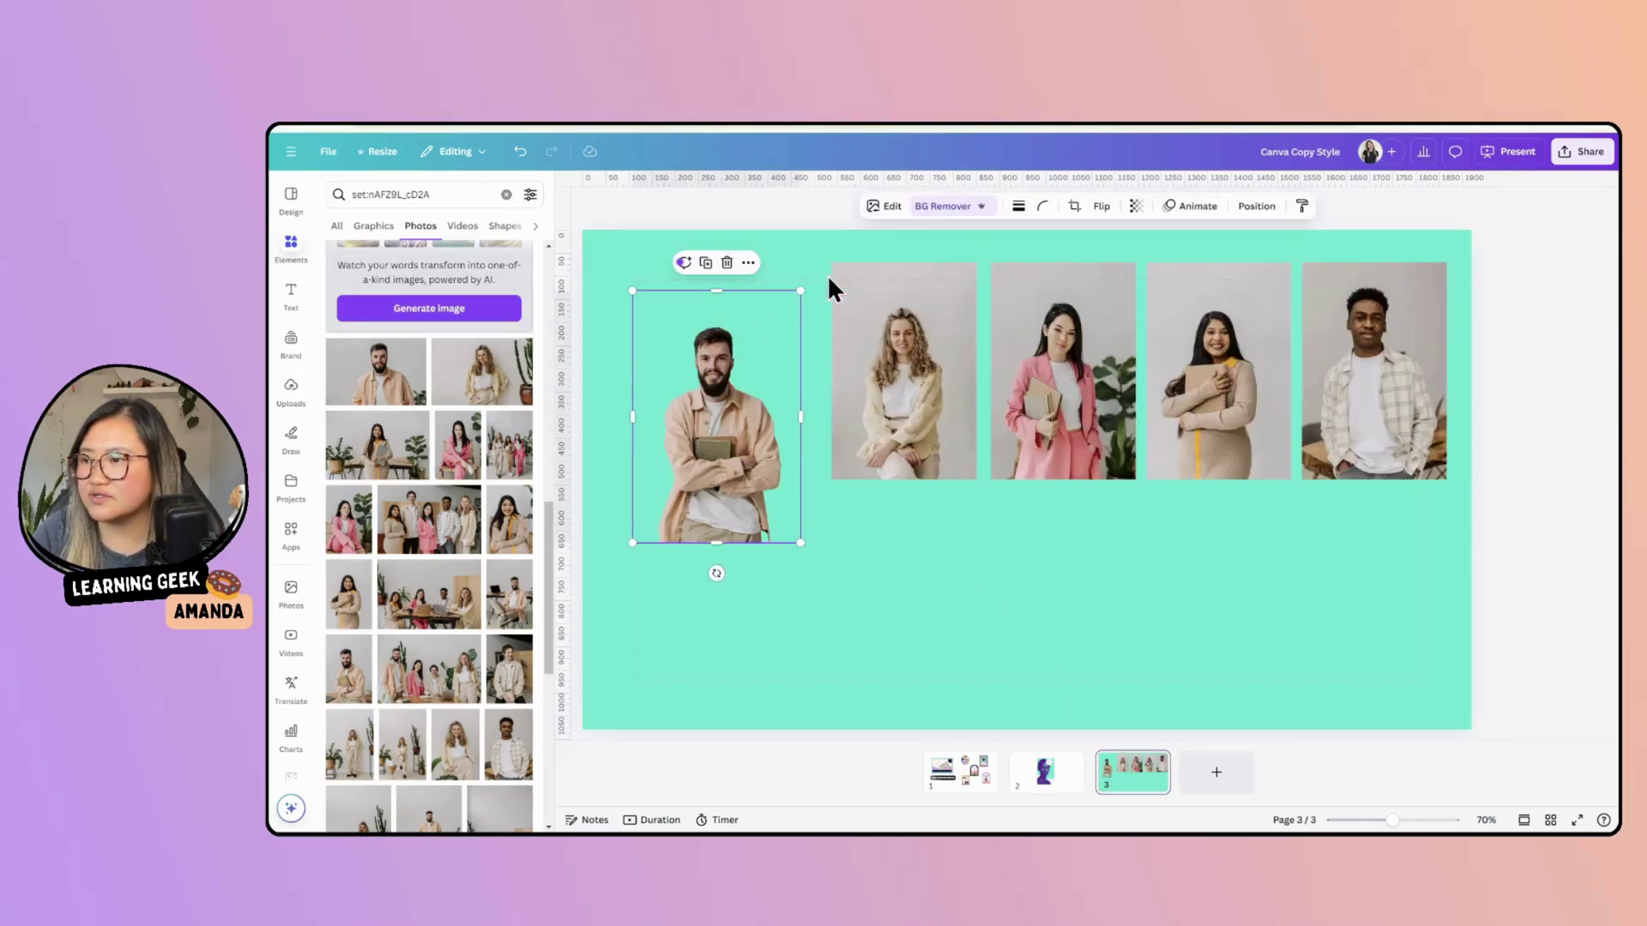
left_click(883, 206)
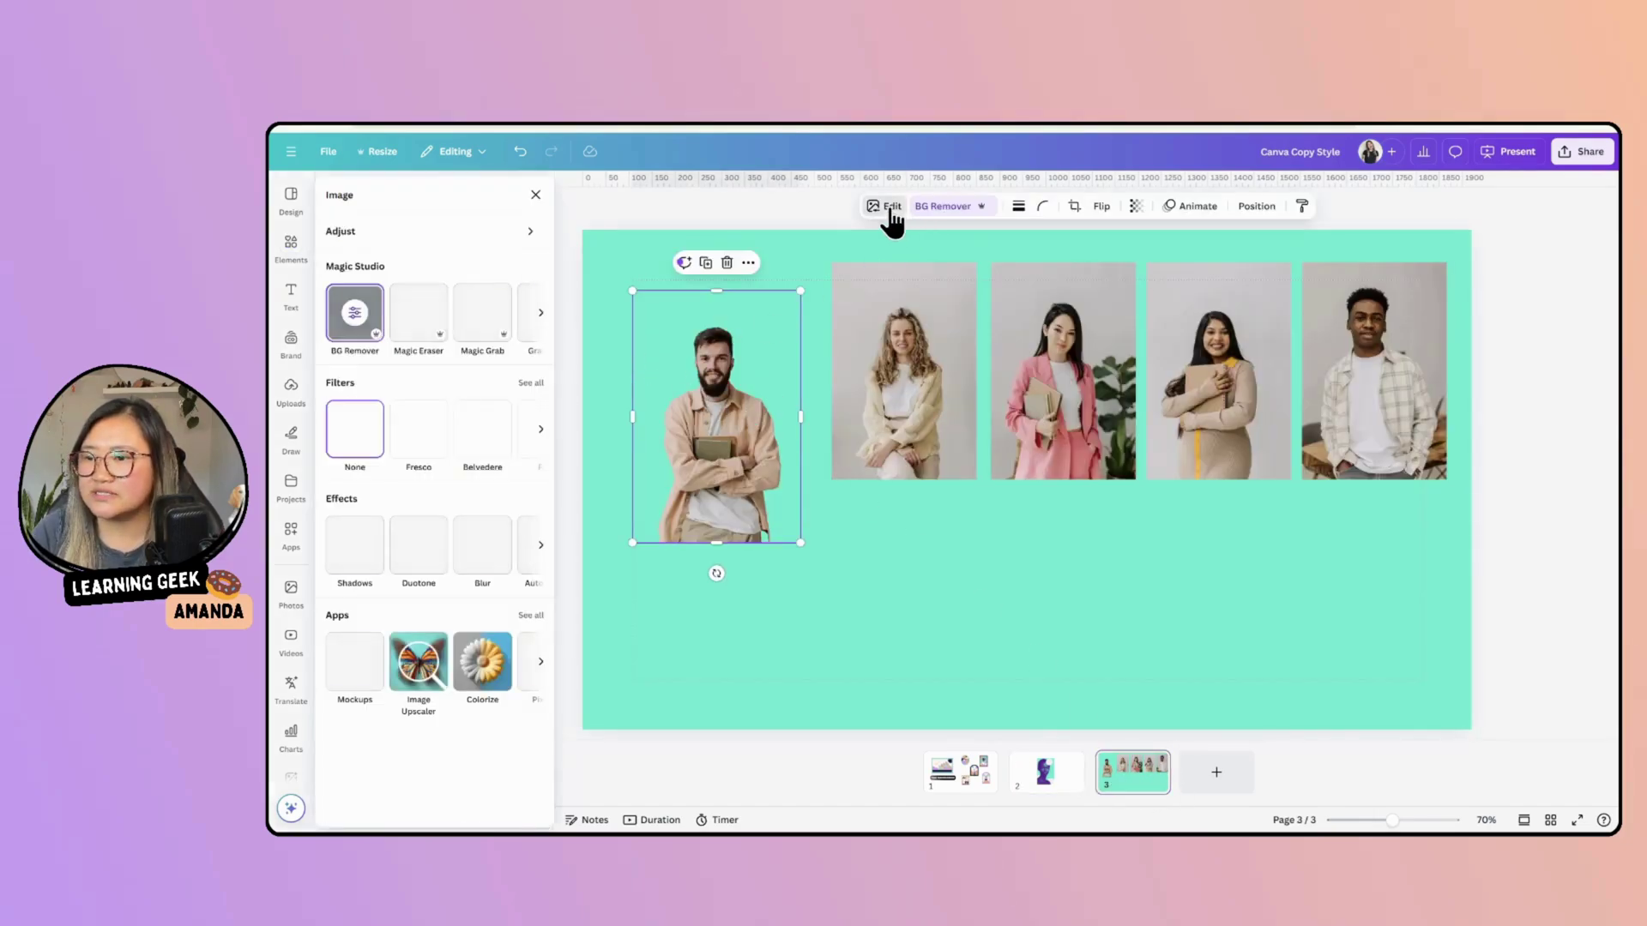
left_click(420, 553)
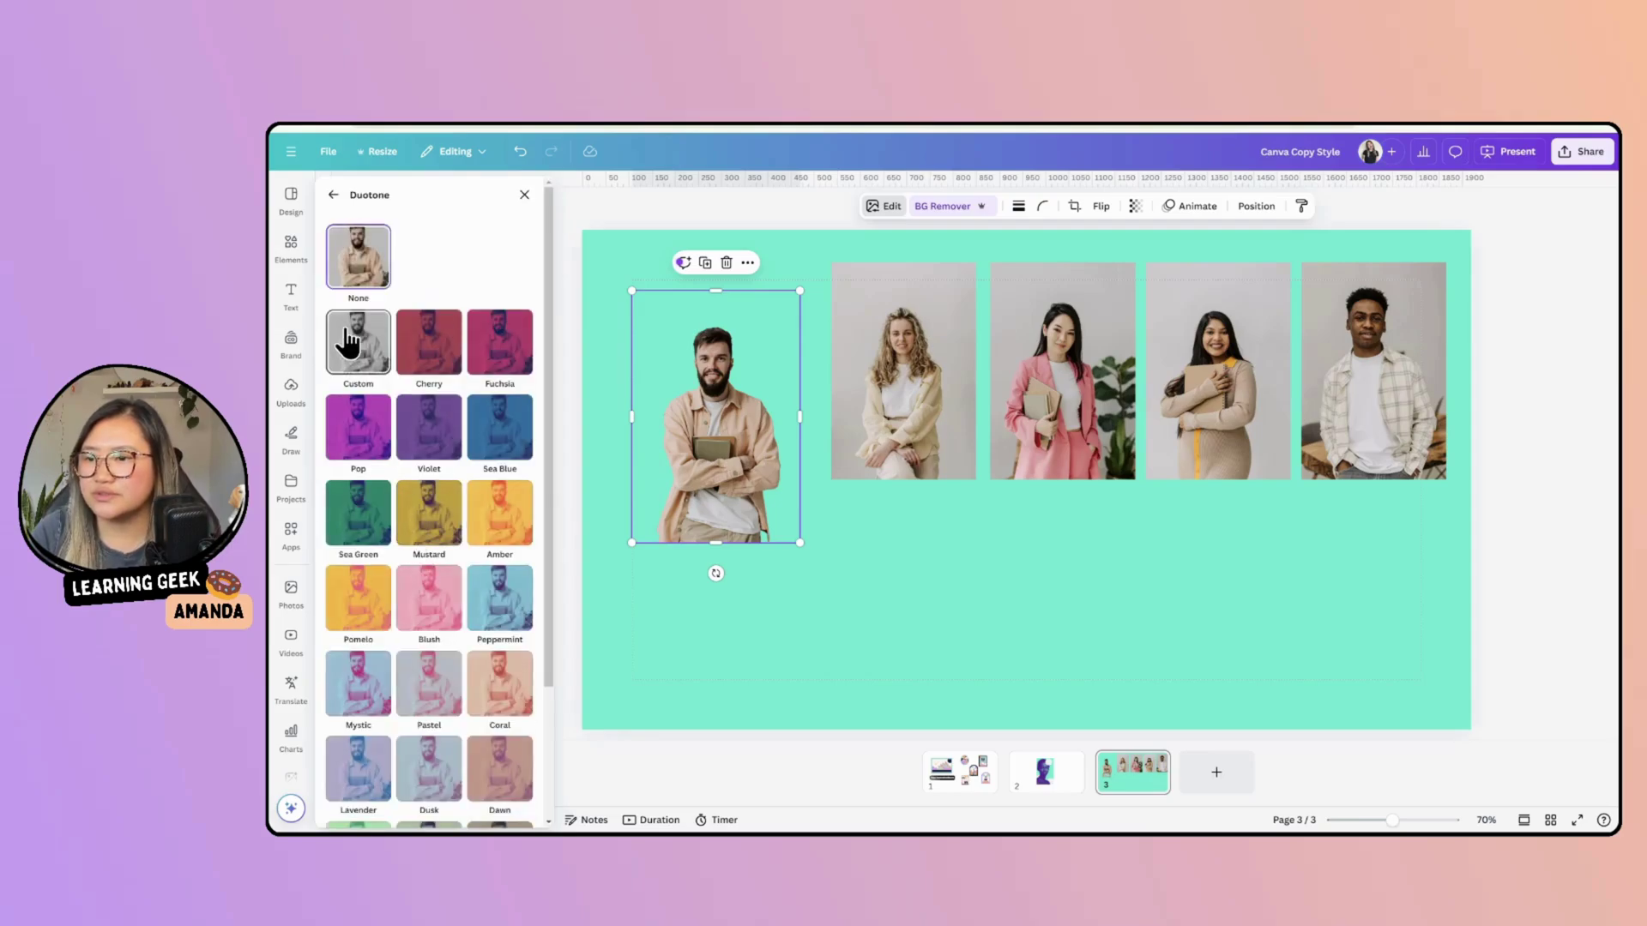
left_click(355, 343)
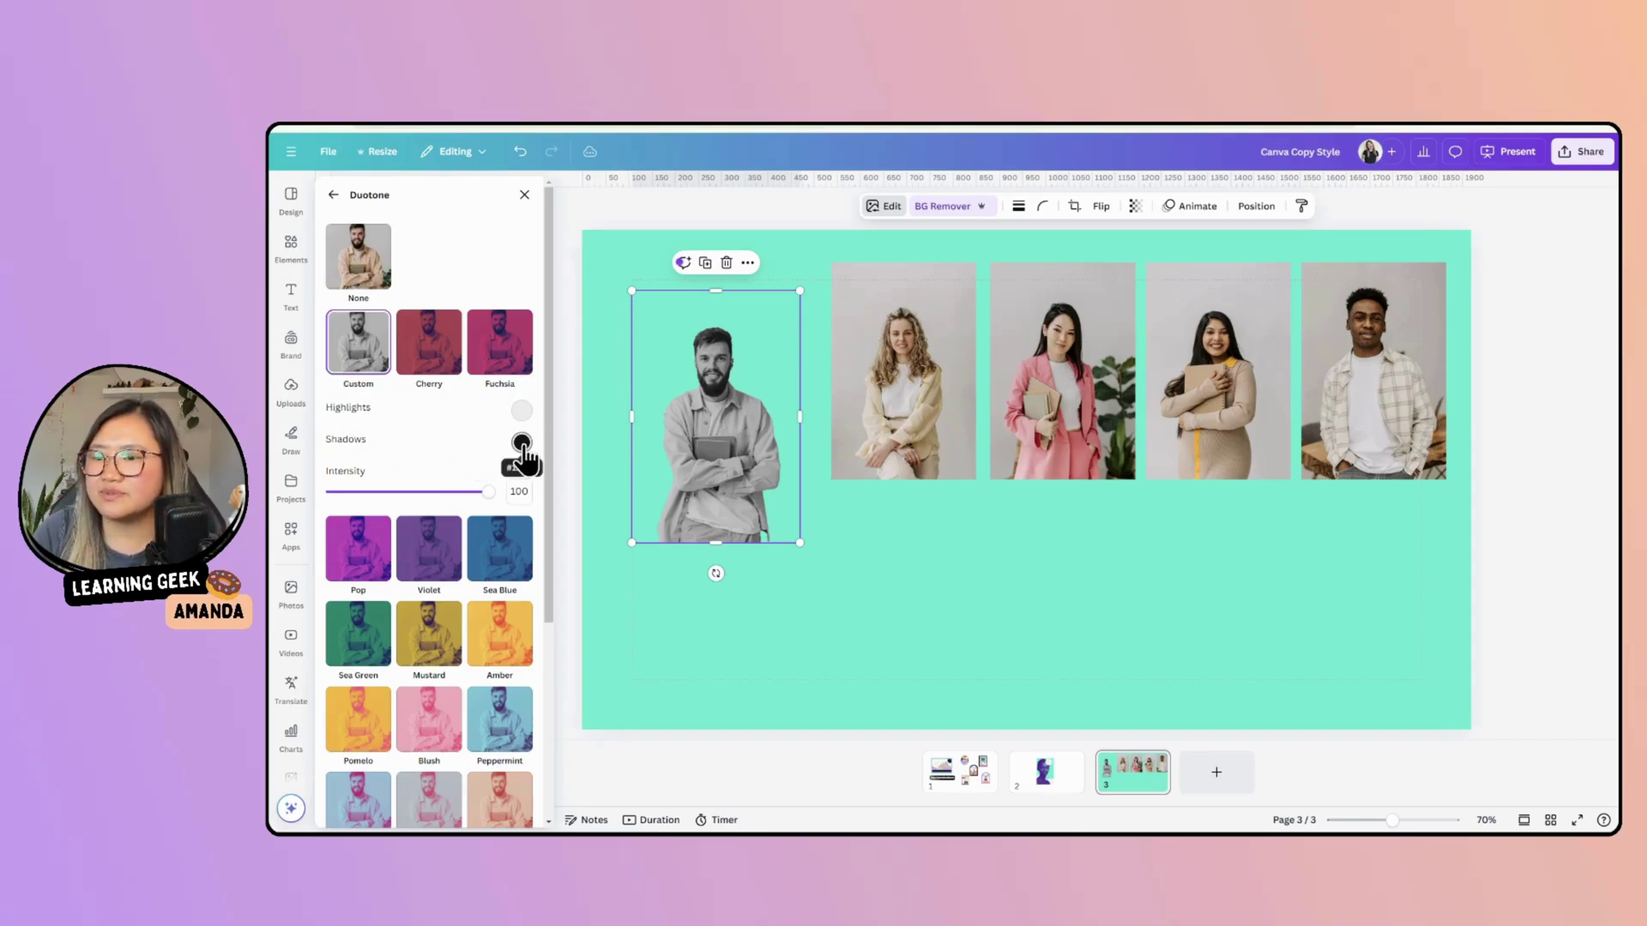
Step: Set the duotone shadows to dark purple
left_click(522, 443)
left_click(661, 553)
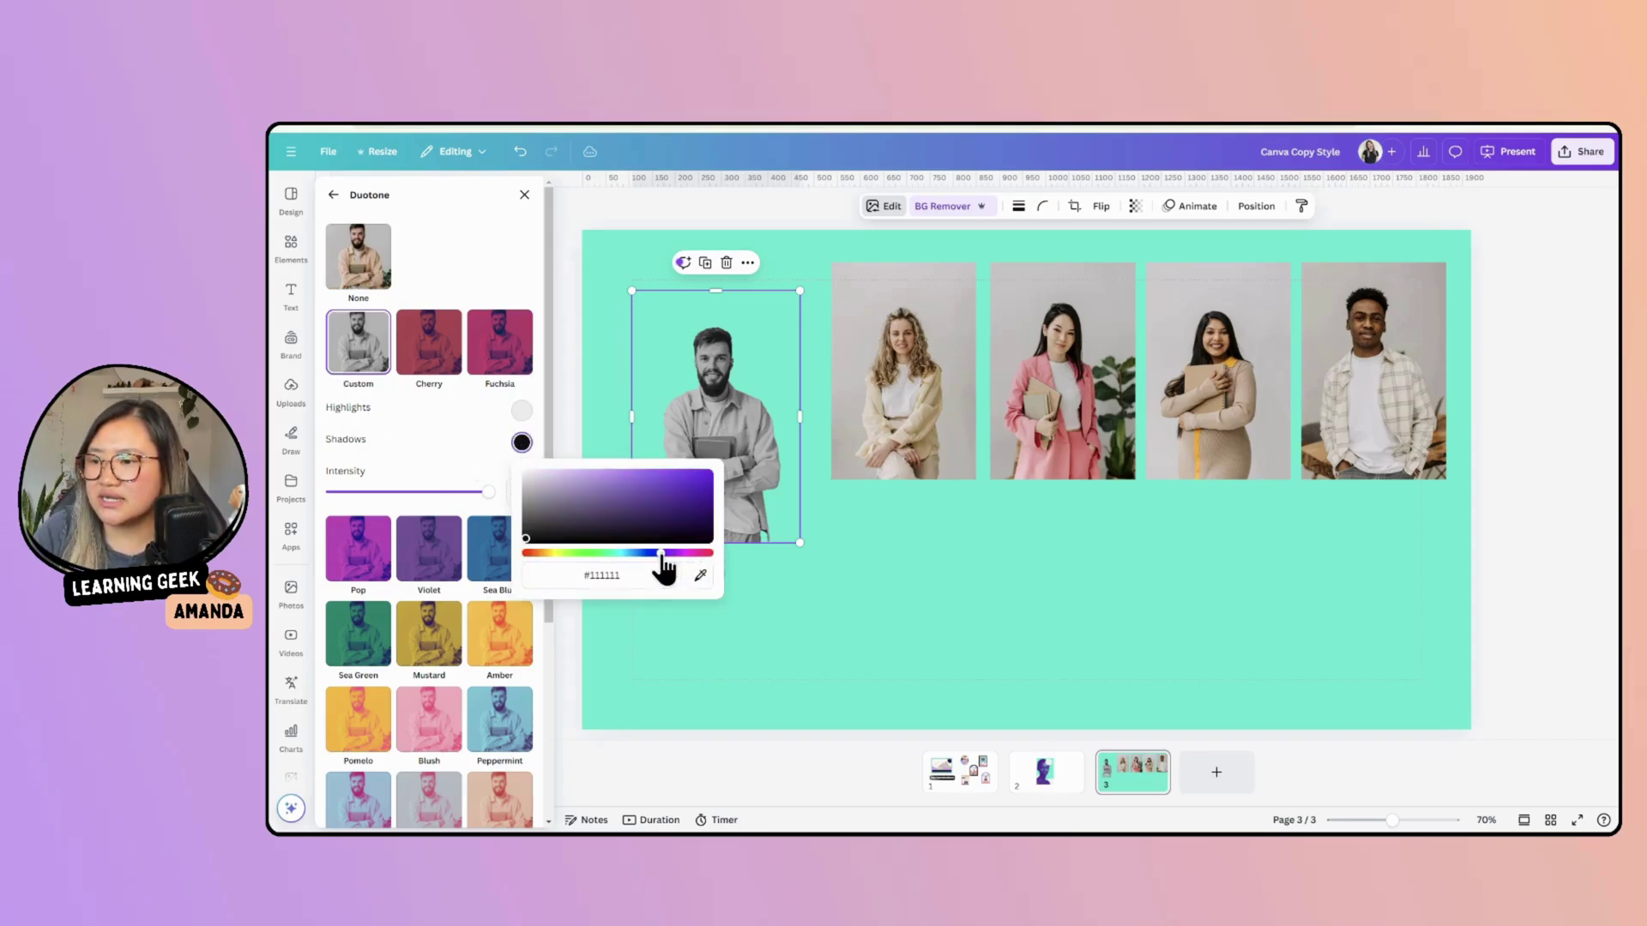
left_click(704, 514)
left_click_drag(708, 510, 705, 503)
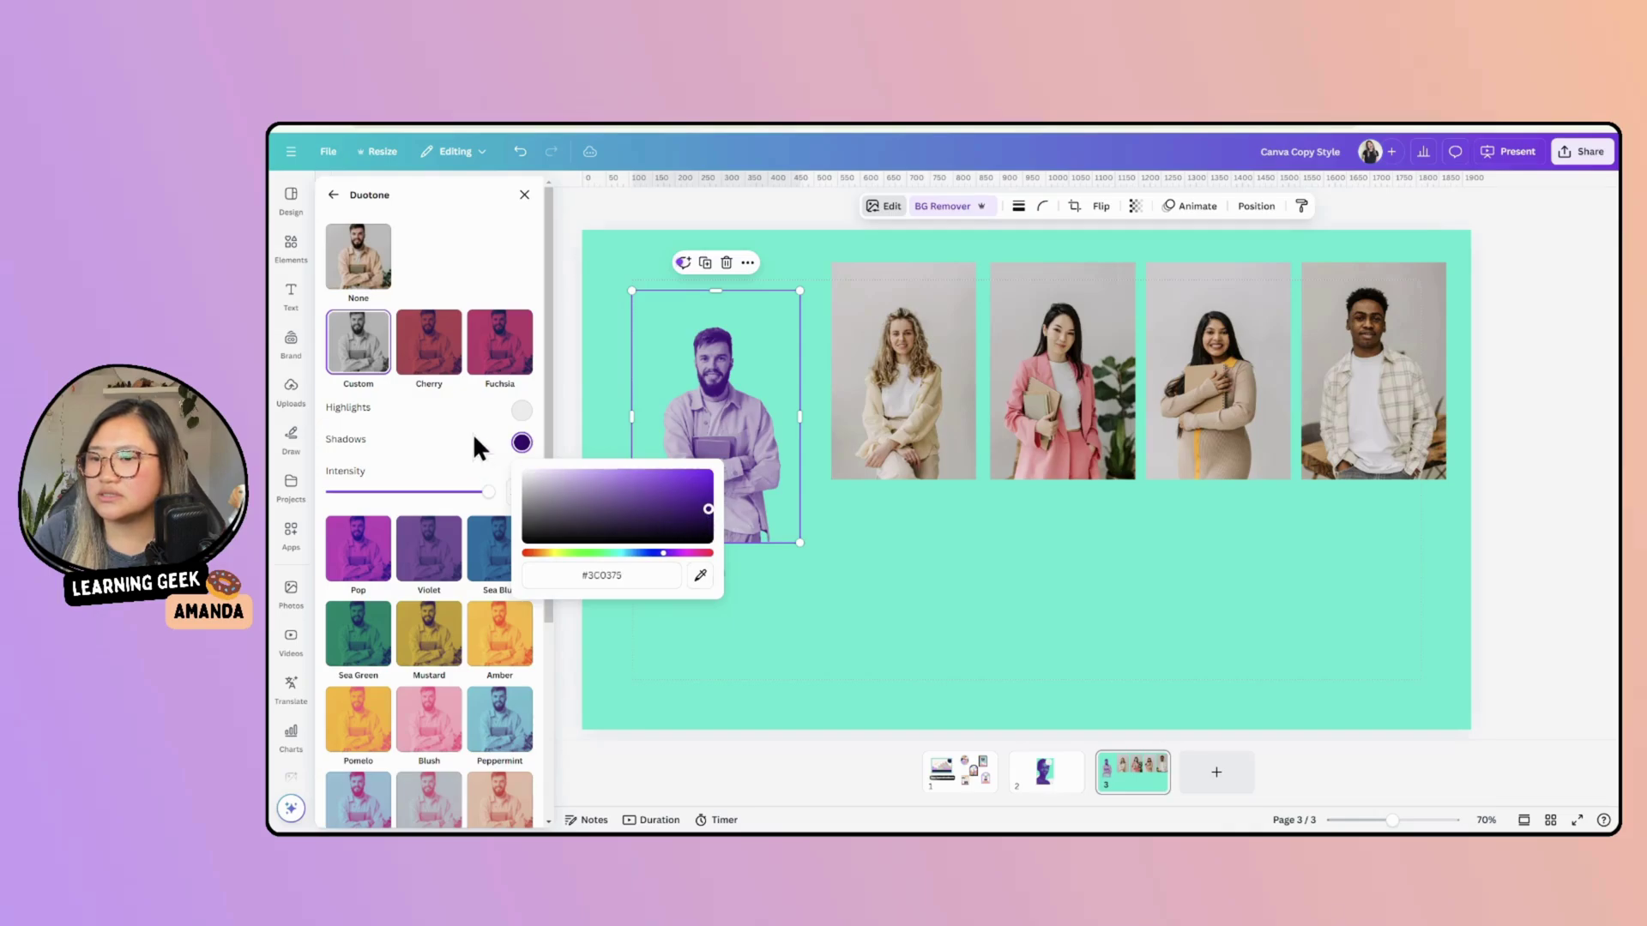
left_click(522, 411)
Step: Set the duotone highlights to mint #81FFD5 and move the man slightly lower
left_click(521, 411)
left_click(609, 521)
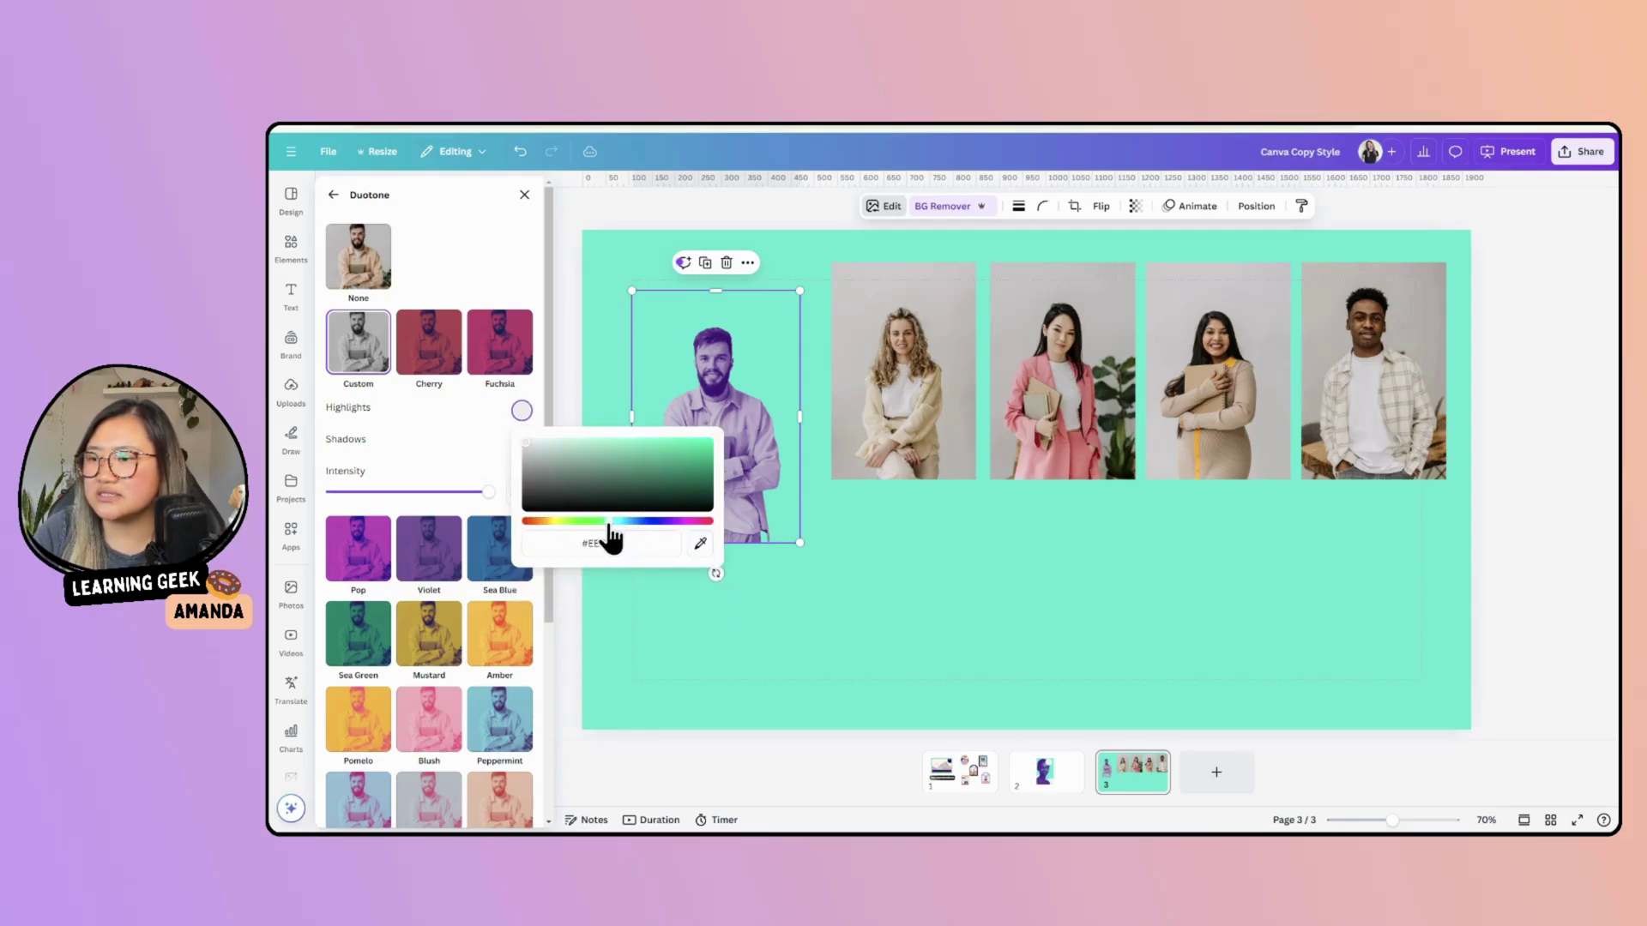
left_click(647, 441)
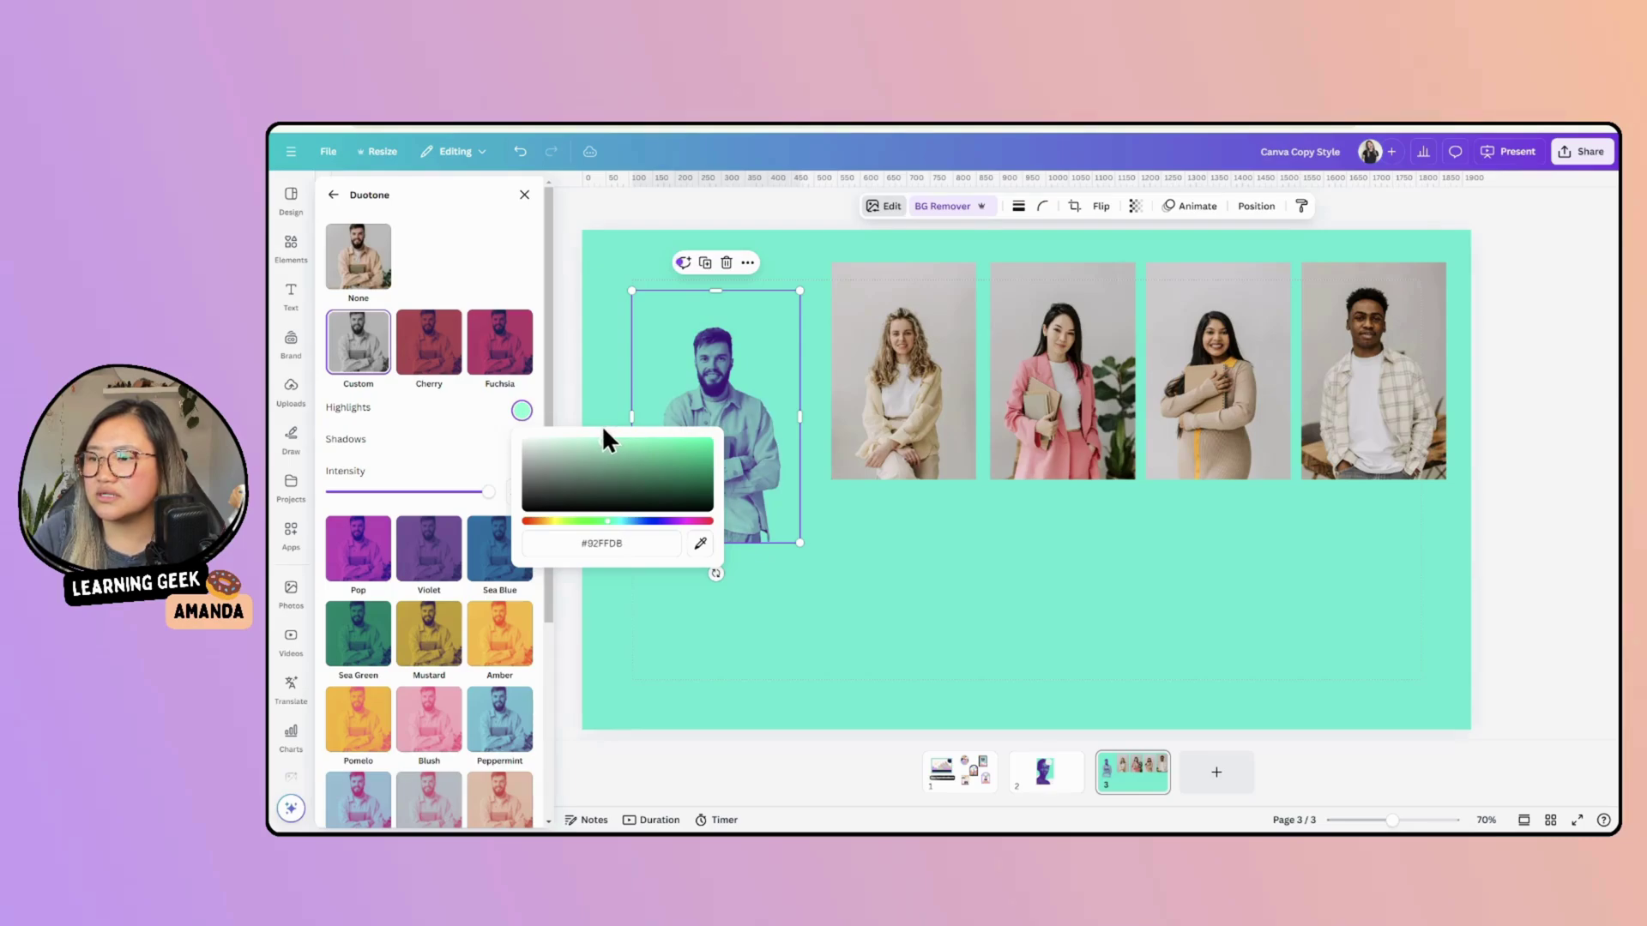
mouse_move(596, 430)
left_mouse_down()
mouse_move(692, 441)
mouse_move(618, 436)
left_mouse_up()
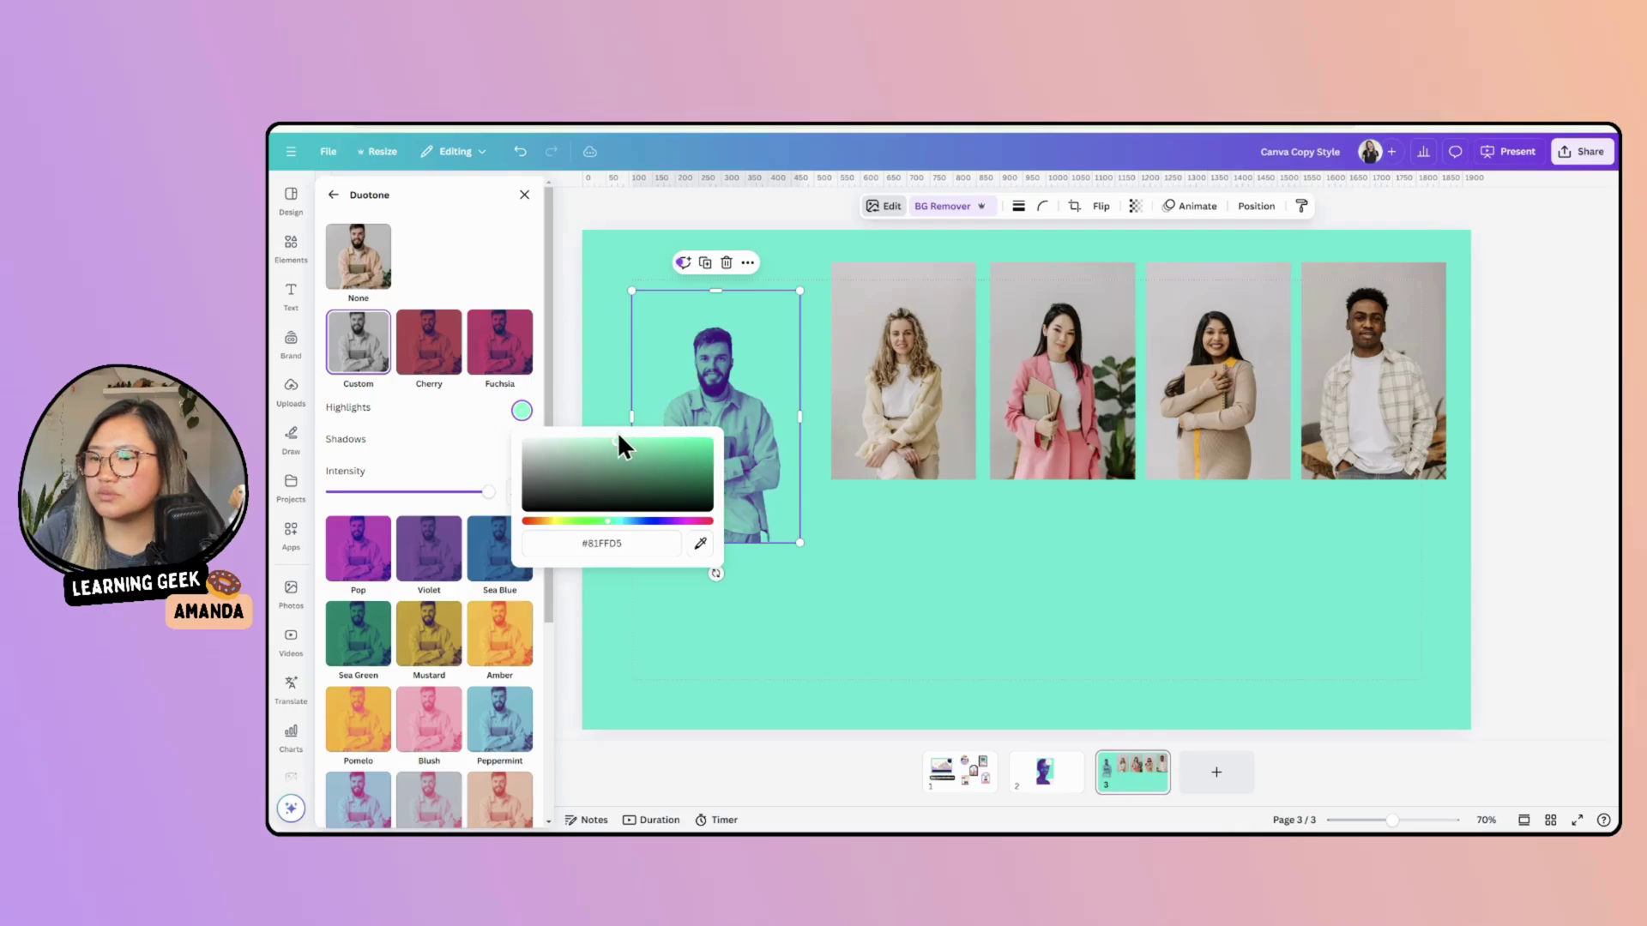
left_click(492, 255)
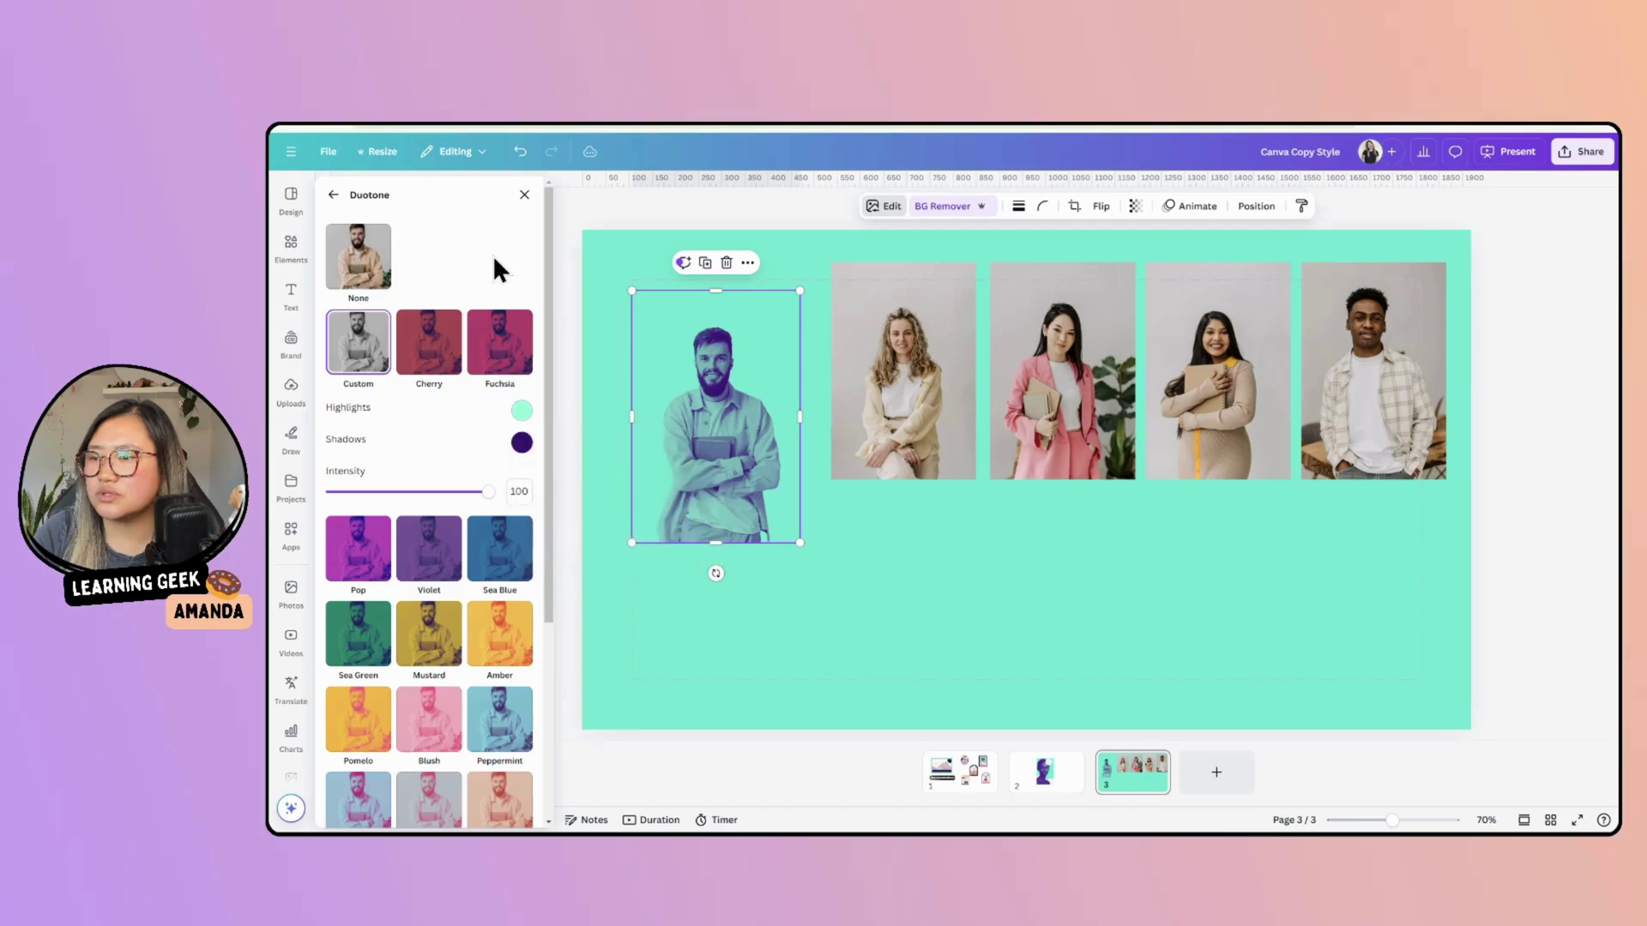
left_click_drag(734, 472, 724, 537)
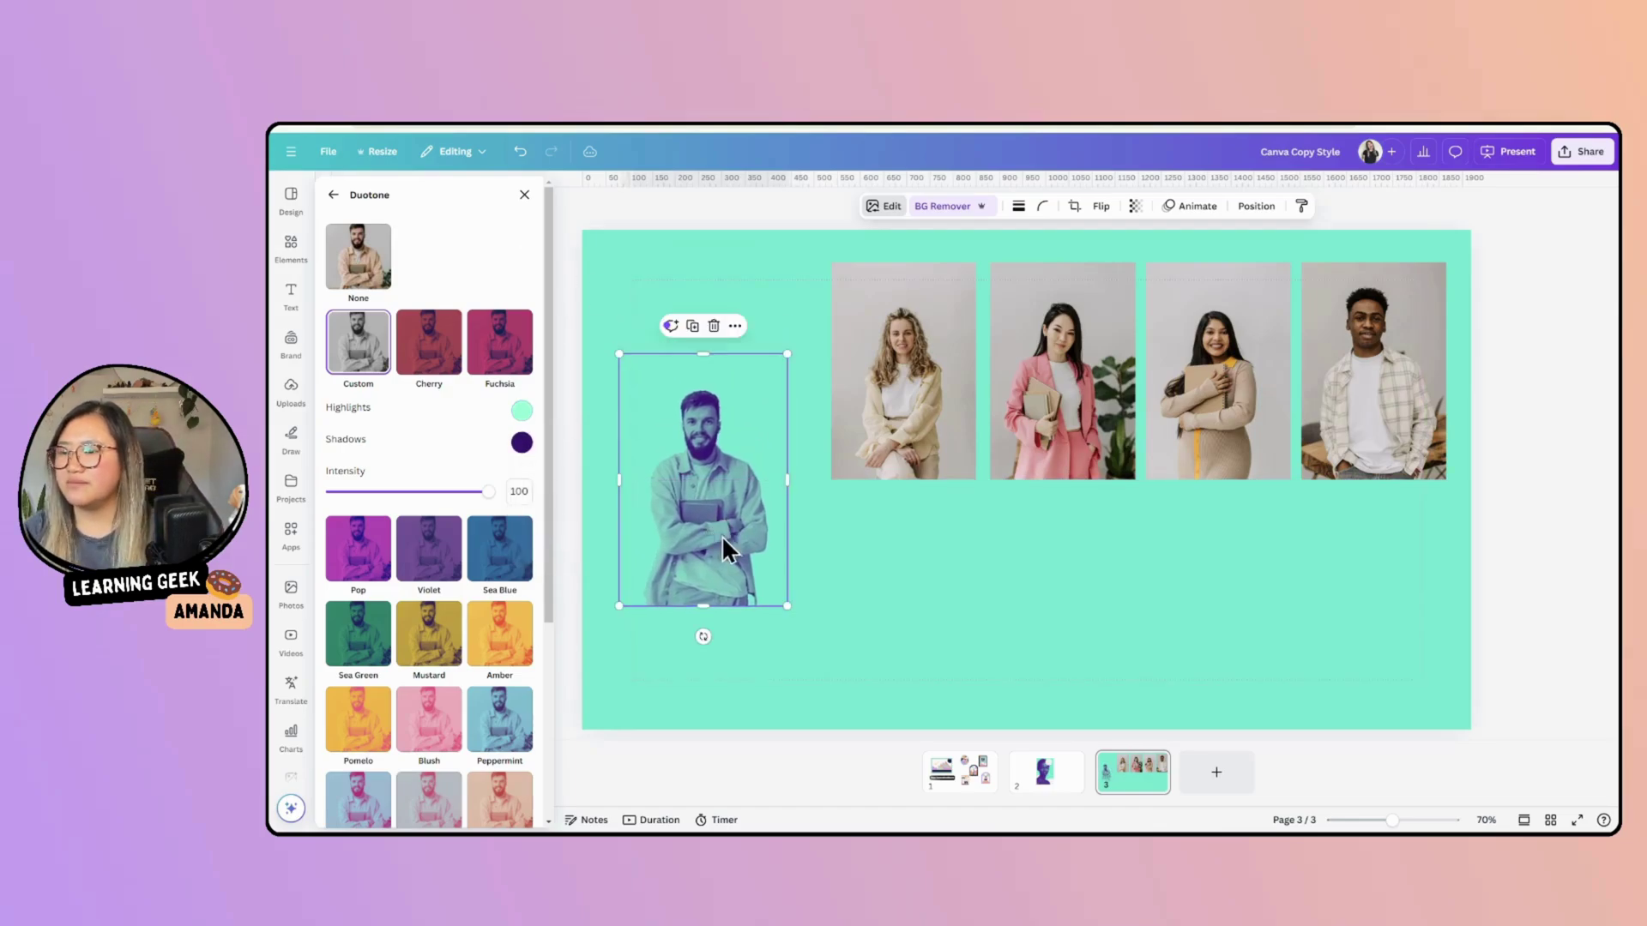
Step: Add a white #FFFFFF Outline shadow around the bearded man's cut-out
left_click(816, 609)
left_click(764, 575)
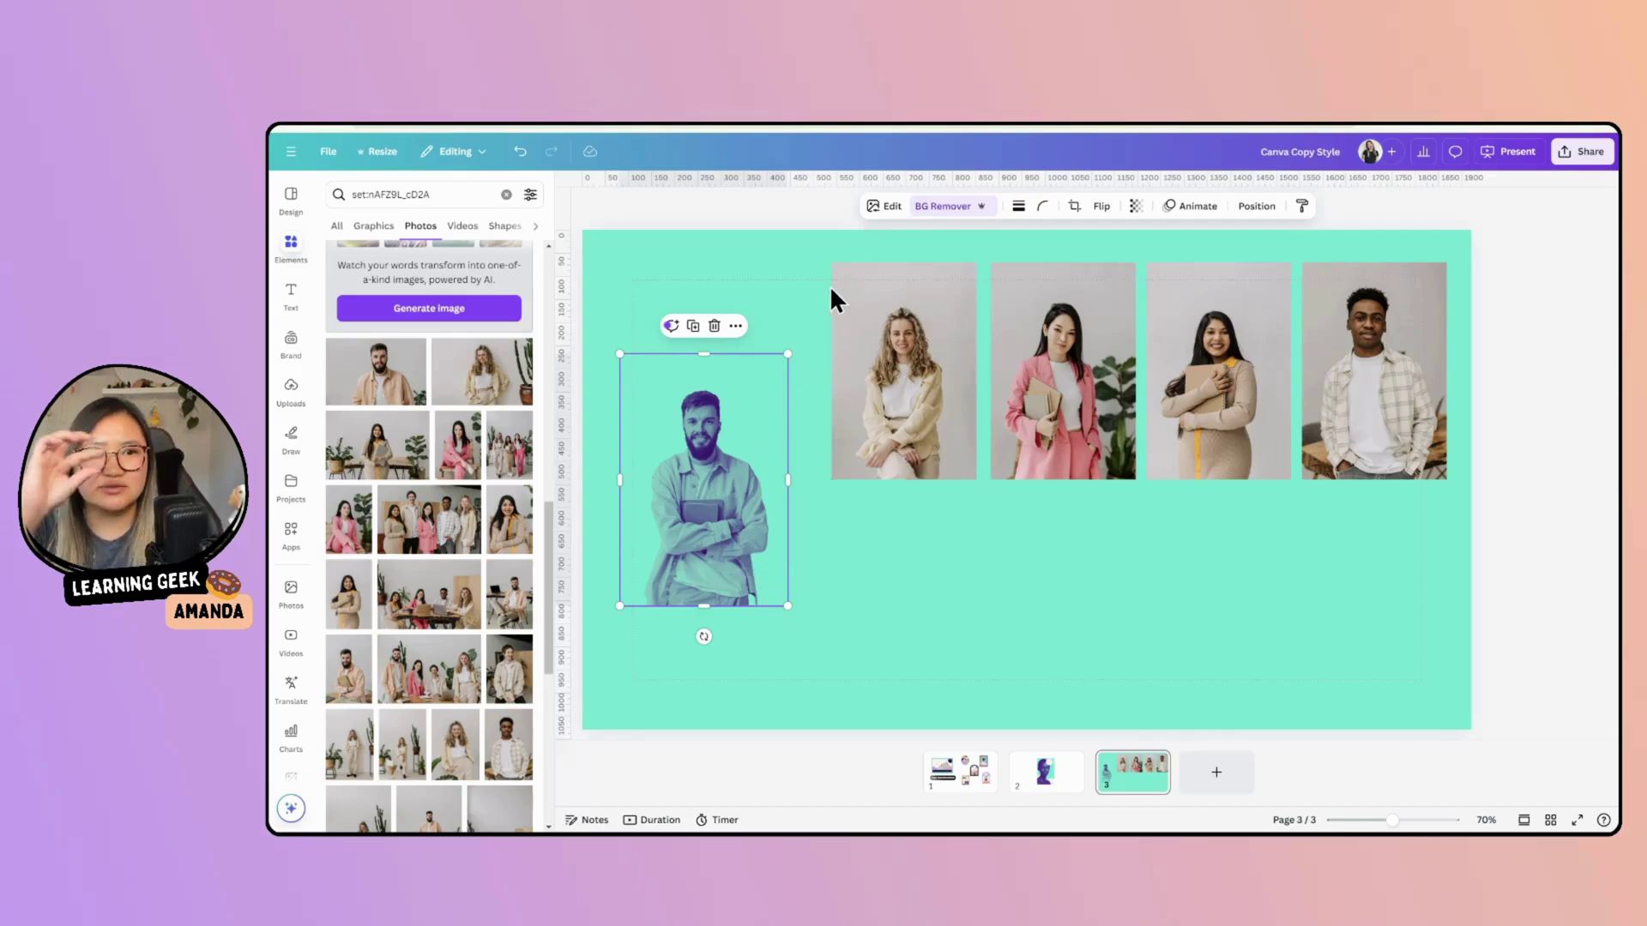
left_click(891, 207)
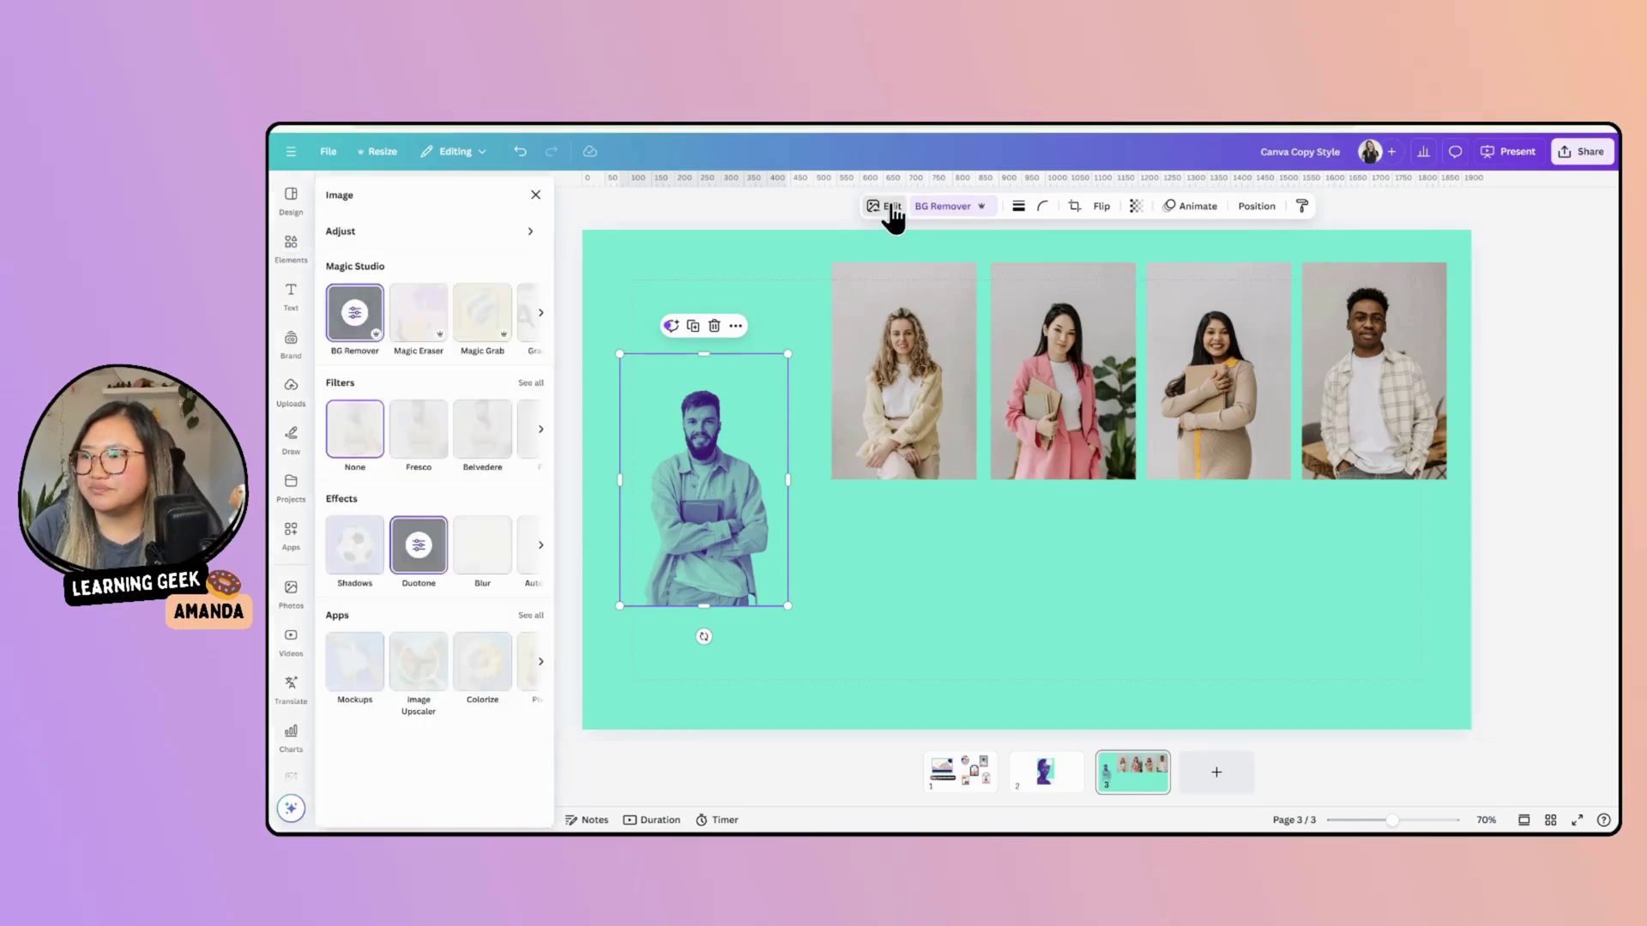
left_click(353, 566)
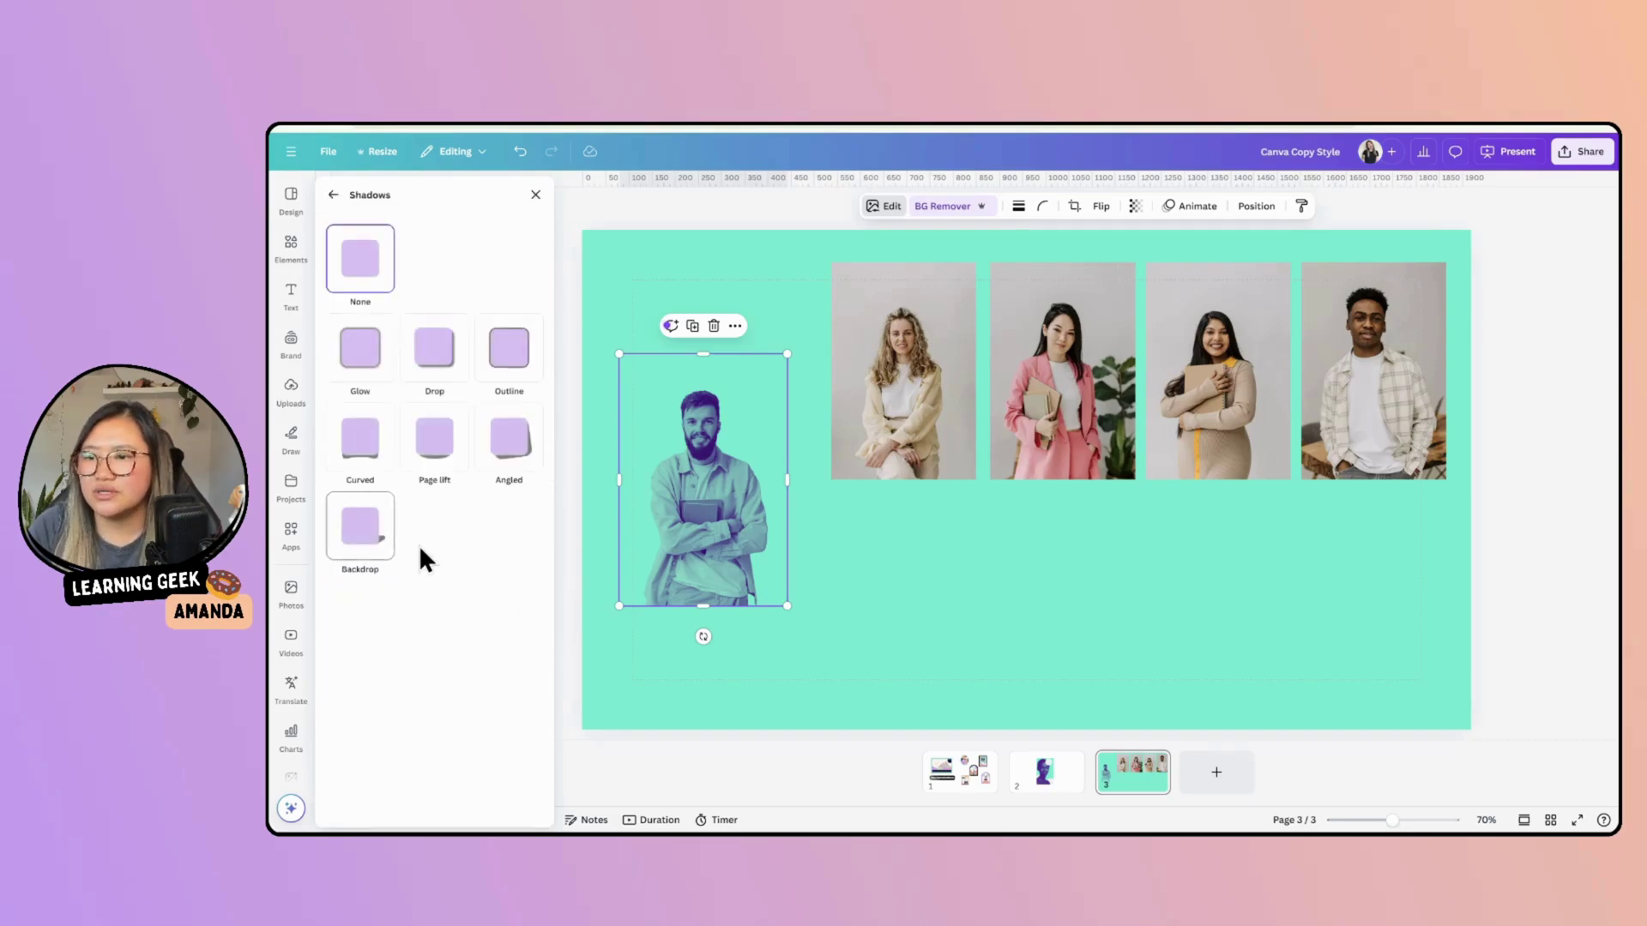
left_click(532, 377)
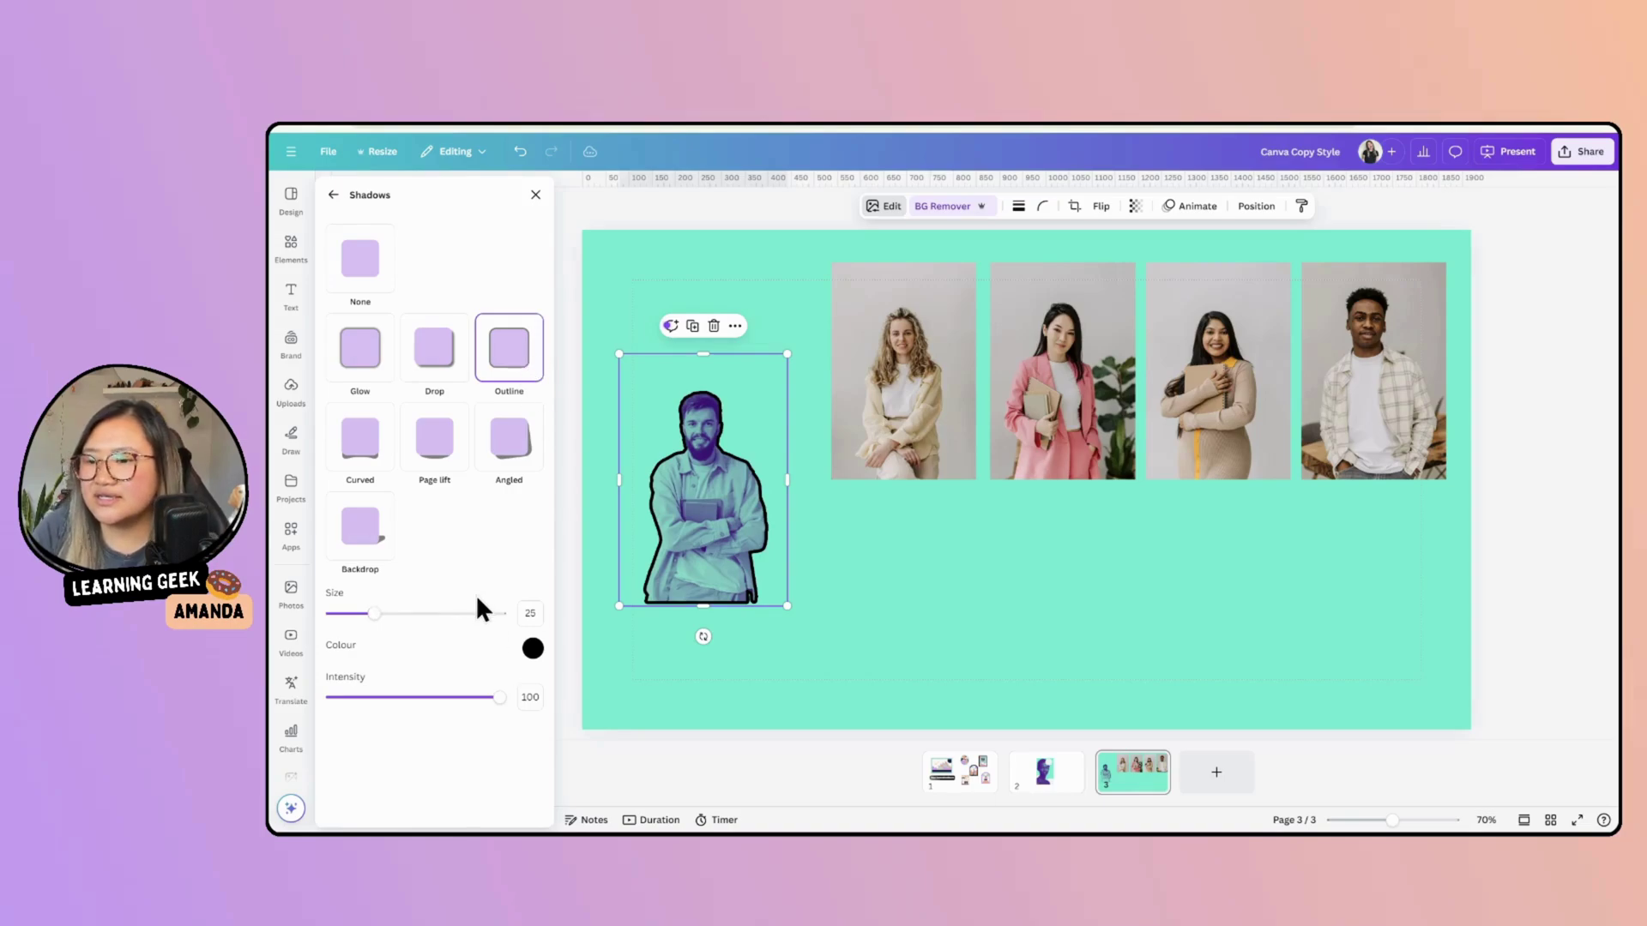
left_click(532, 650)
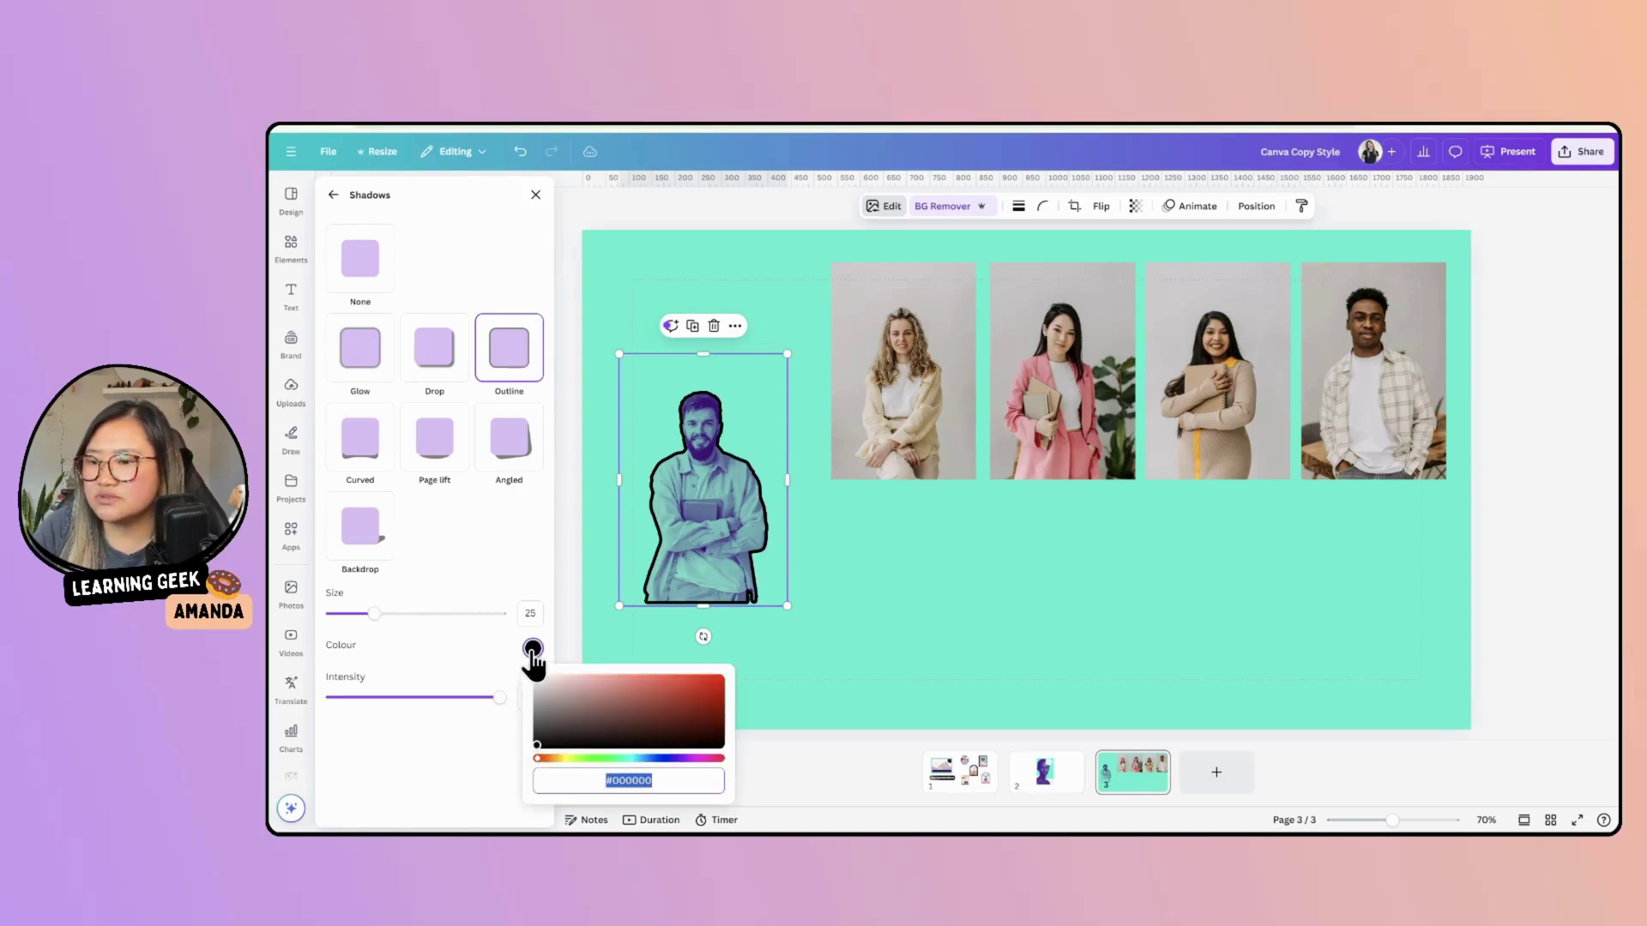
left_click_drag(537, 696, 523, 665)
left_click(478, 740)
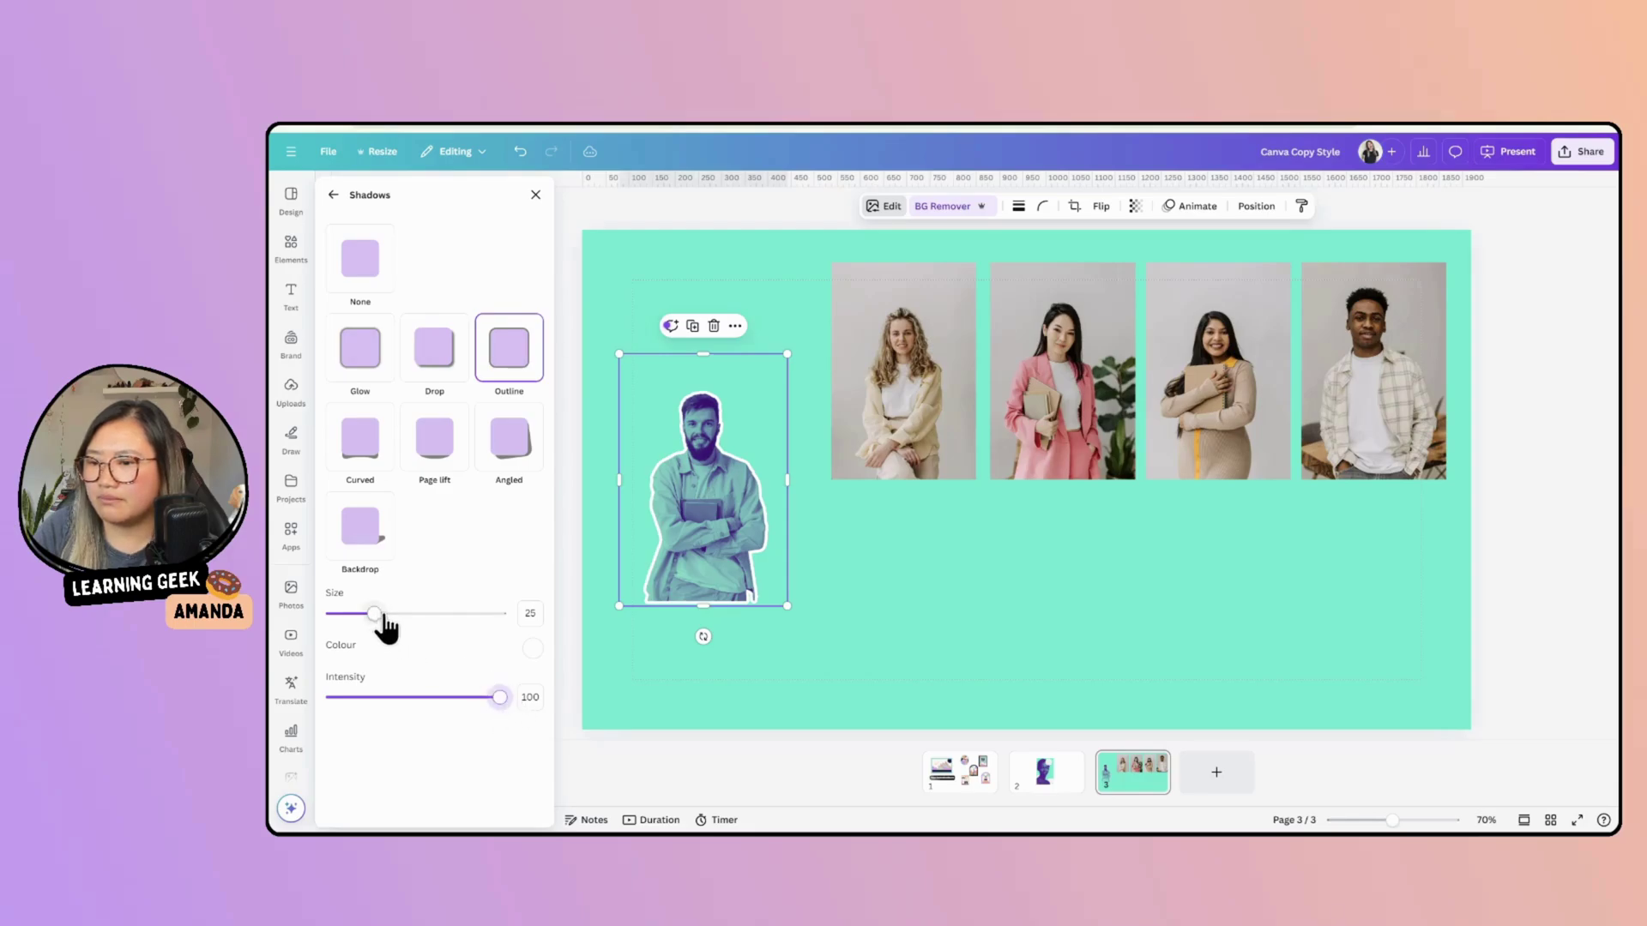
Step: Move the outlined man up toward the page's top-left
left_click(723, 686)
left_click_drag(716, 553, 682, 433)
left_click(795, 594)
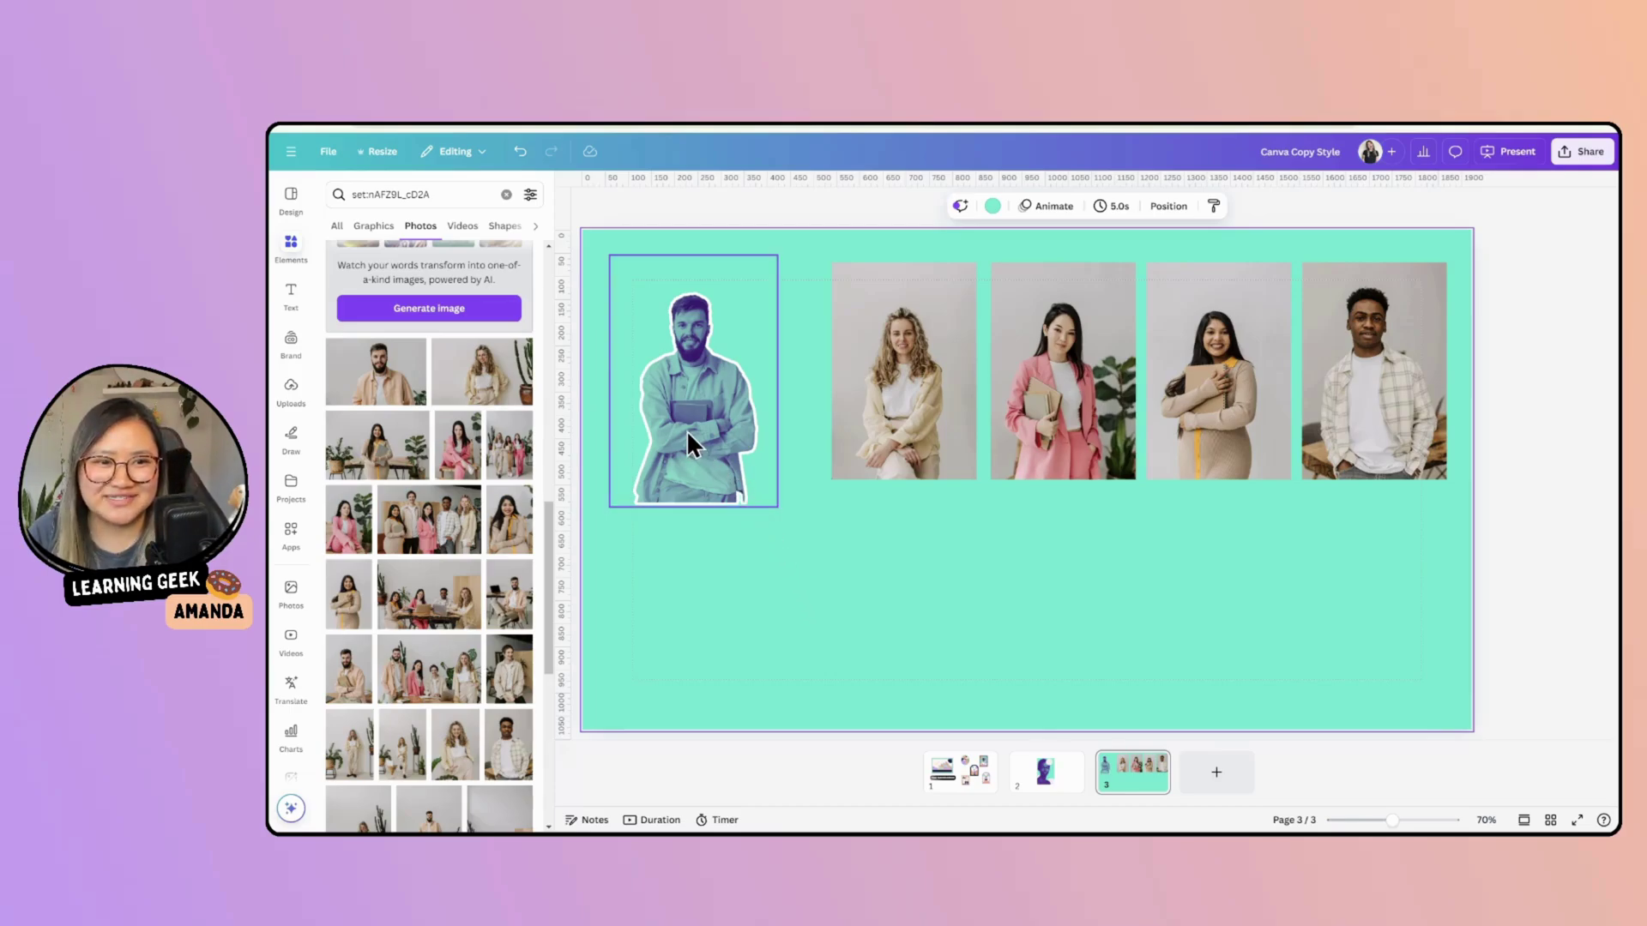
left_click(707, 388)
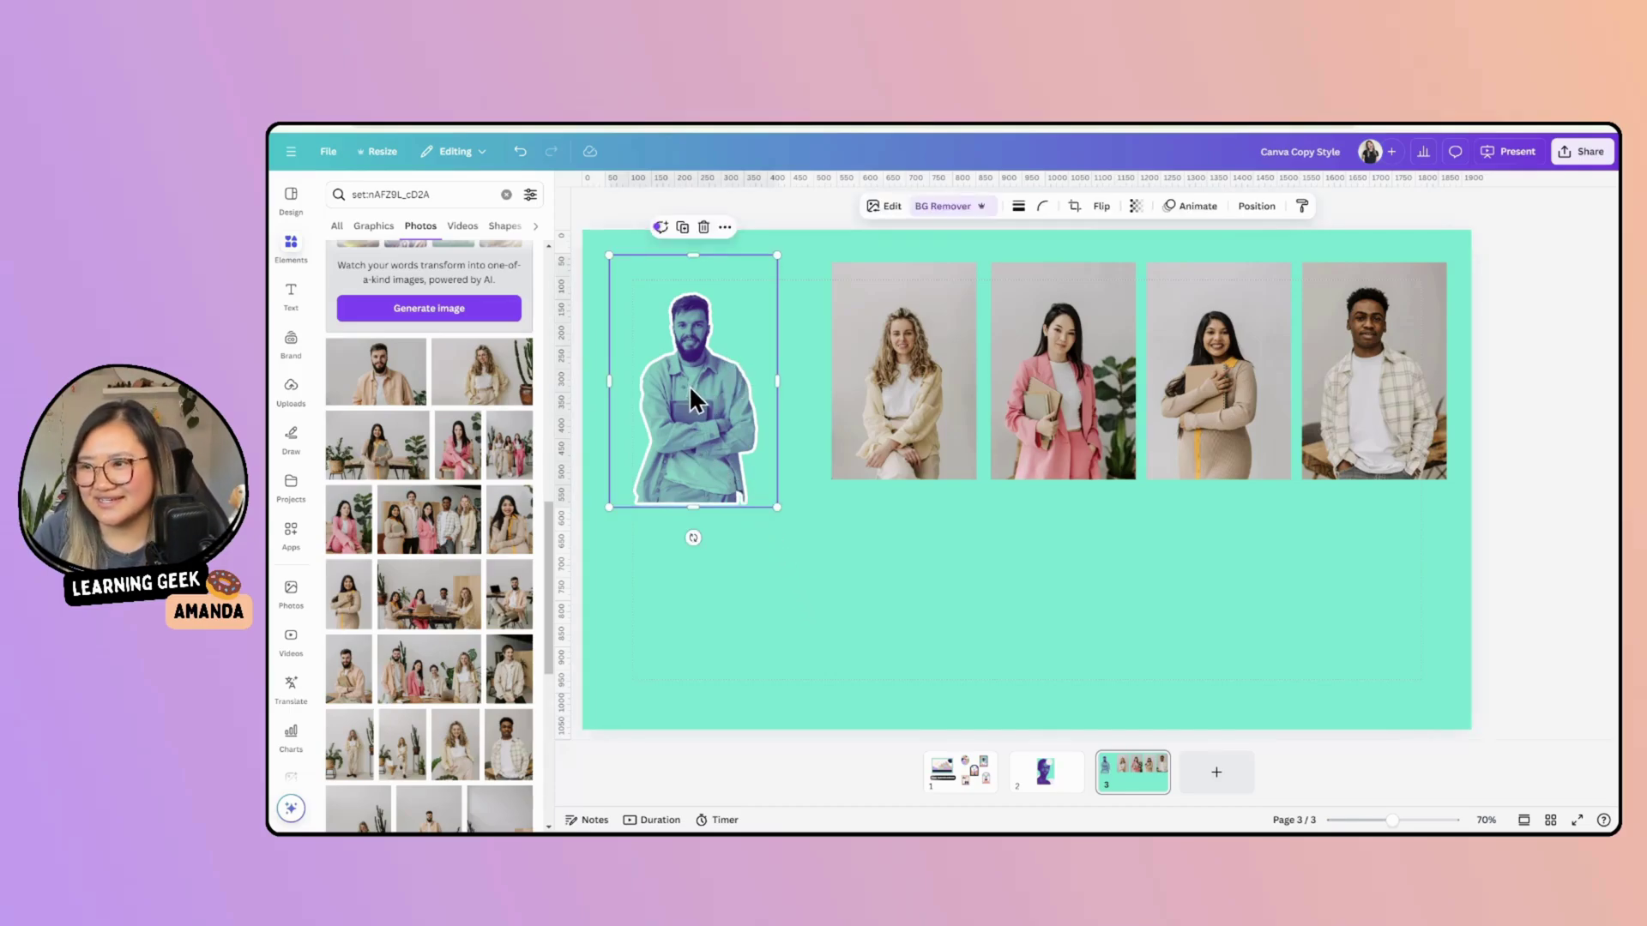
Step: Copy the man's style onto the curly-haired, pink-suit and folder women and the plaid-shirt man
left_click(1302, 208)
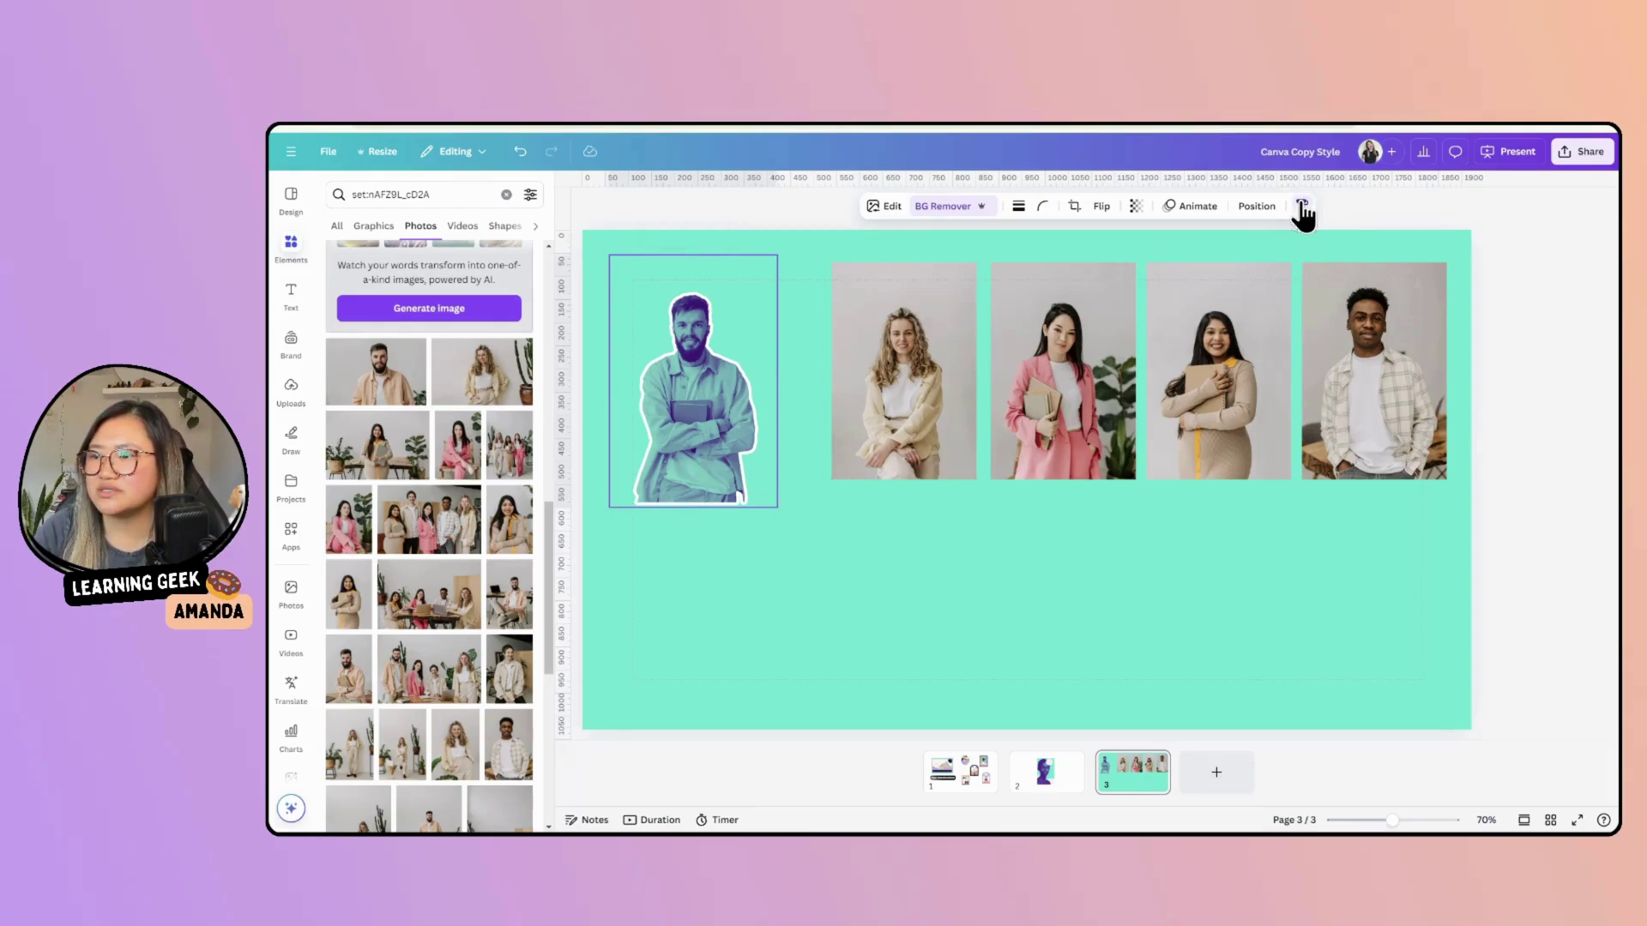
left_click(919, 379)
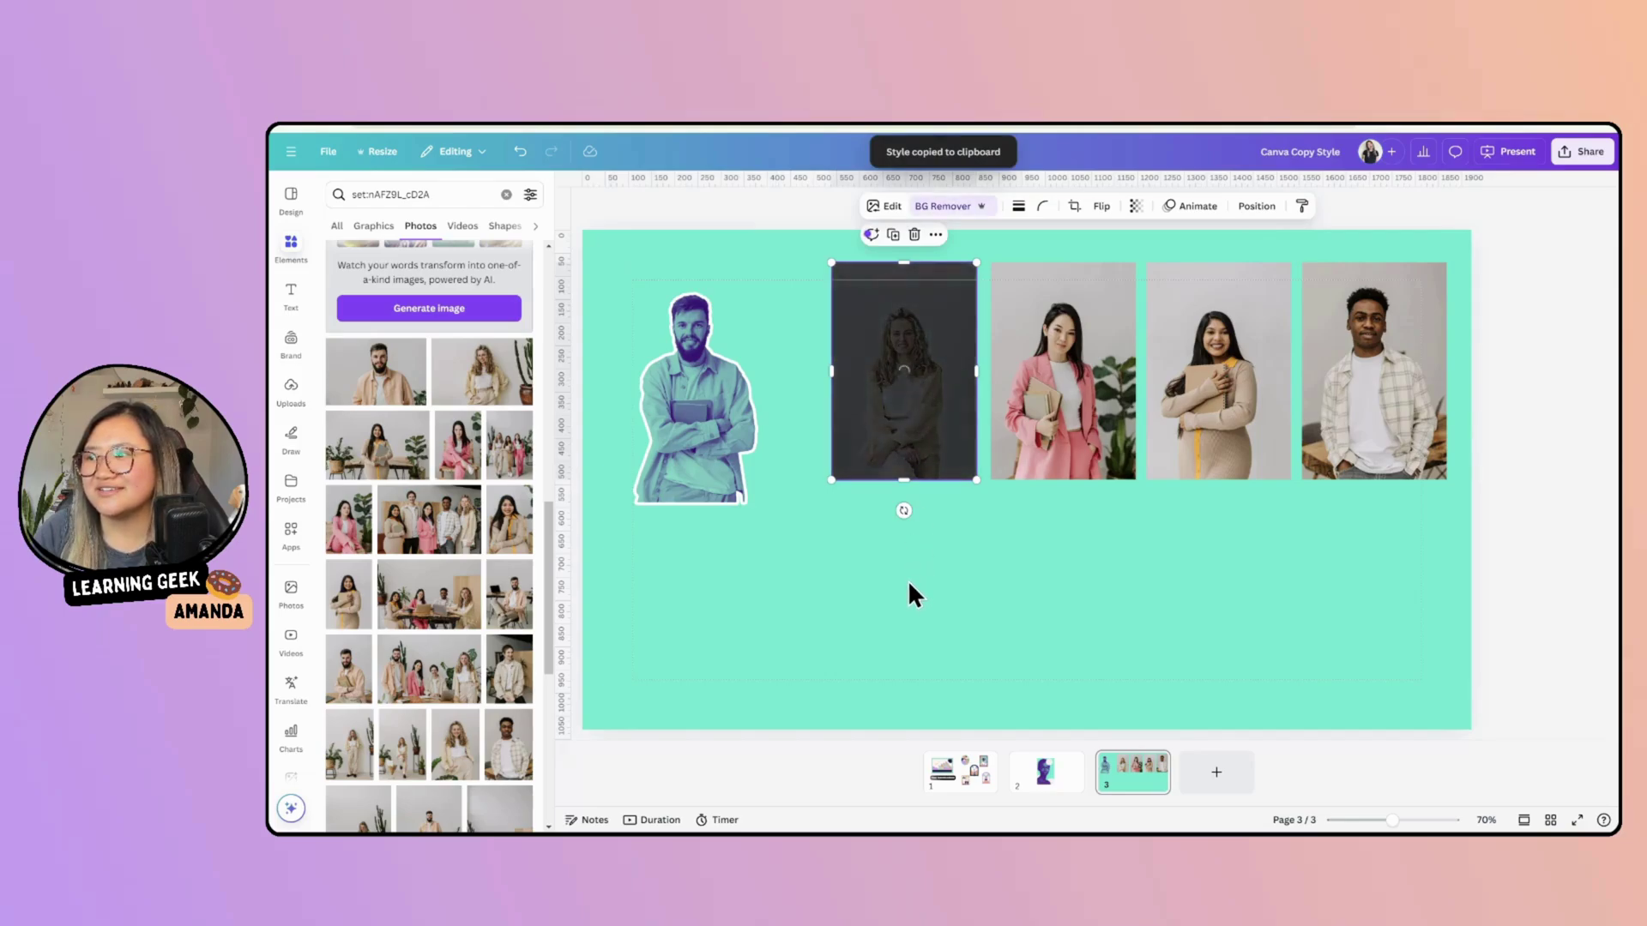
right_click(922, 420)
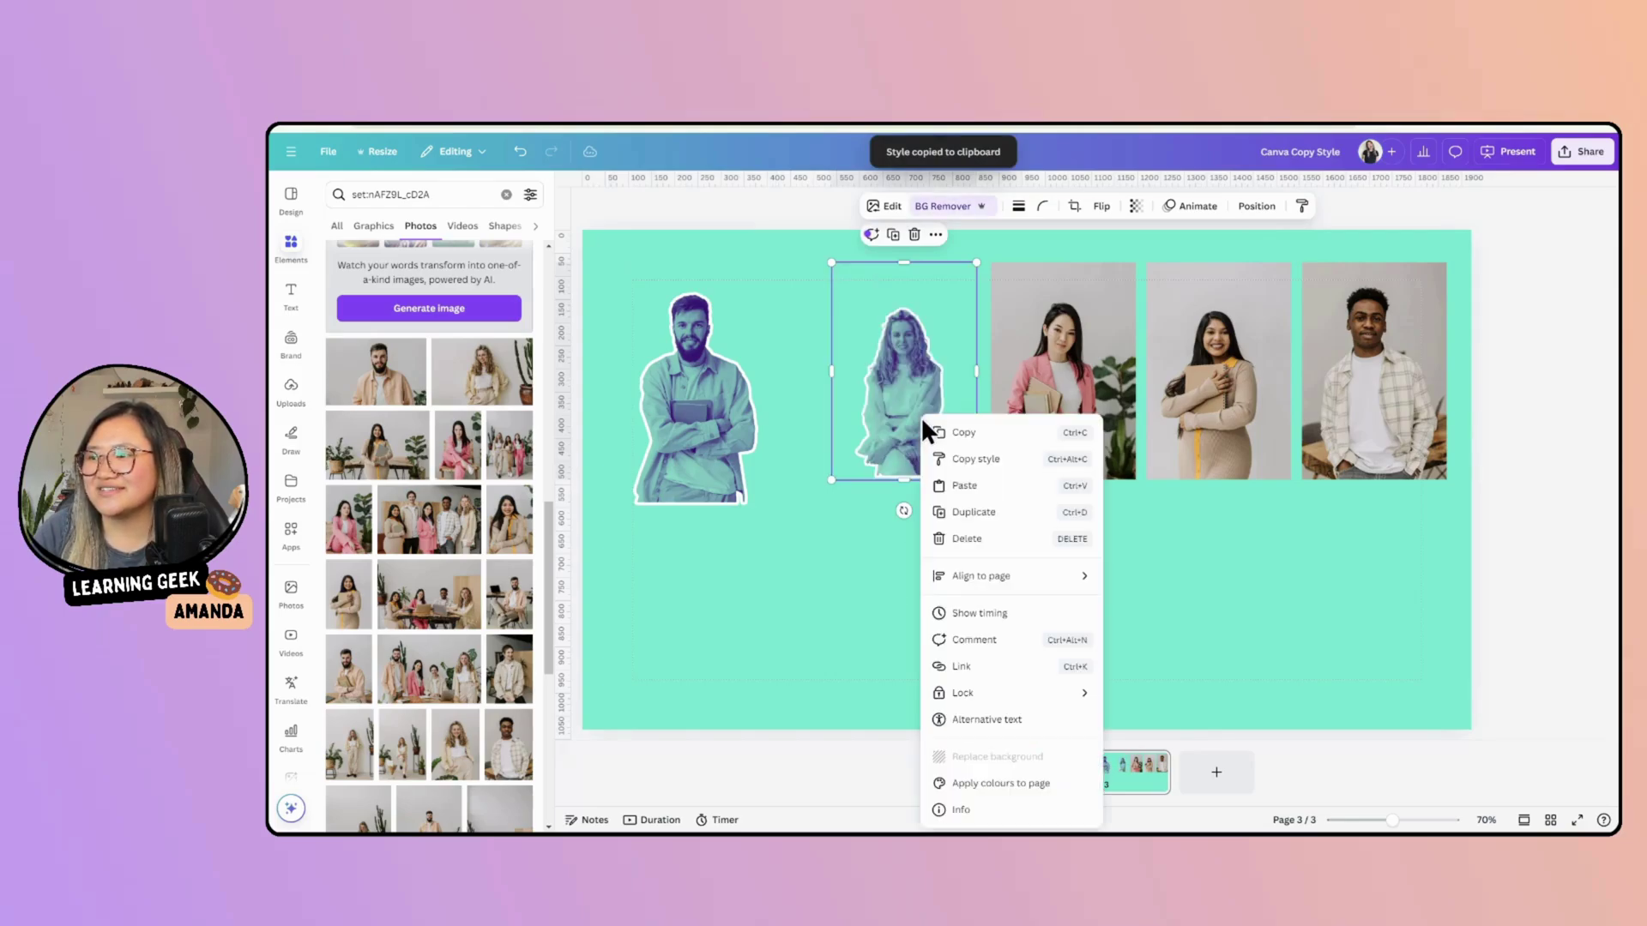
left_click(960, 455)
left_click(1098, 369)
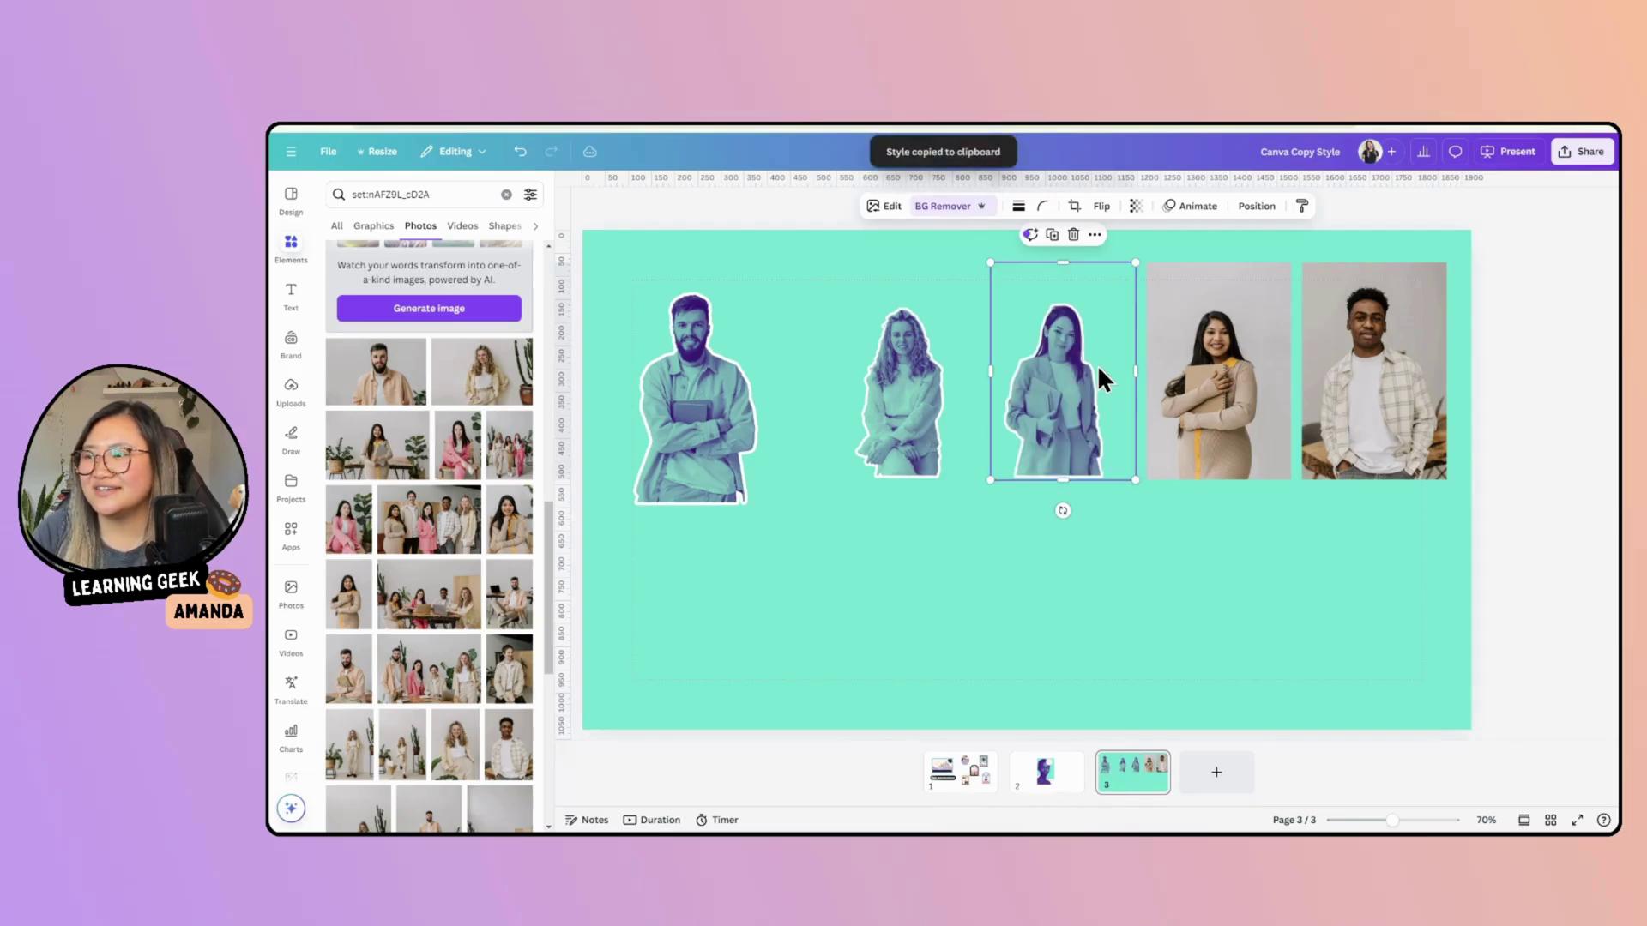
left_click(1301, 206)
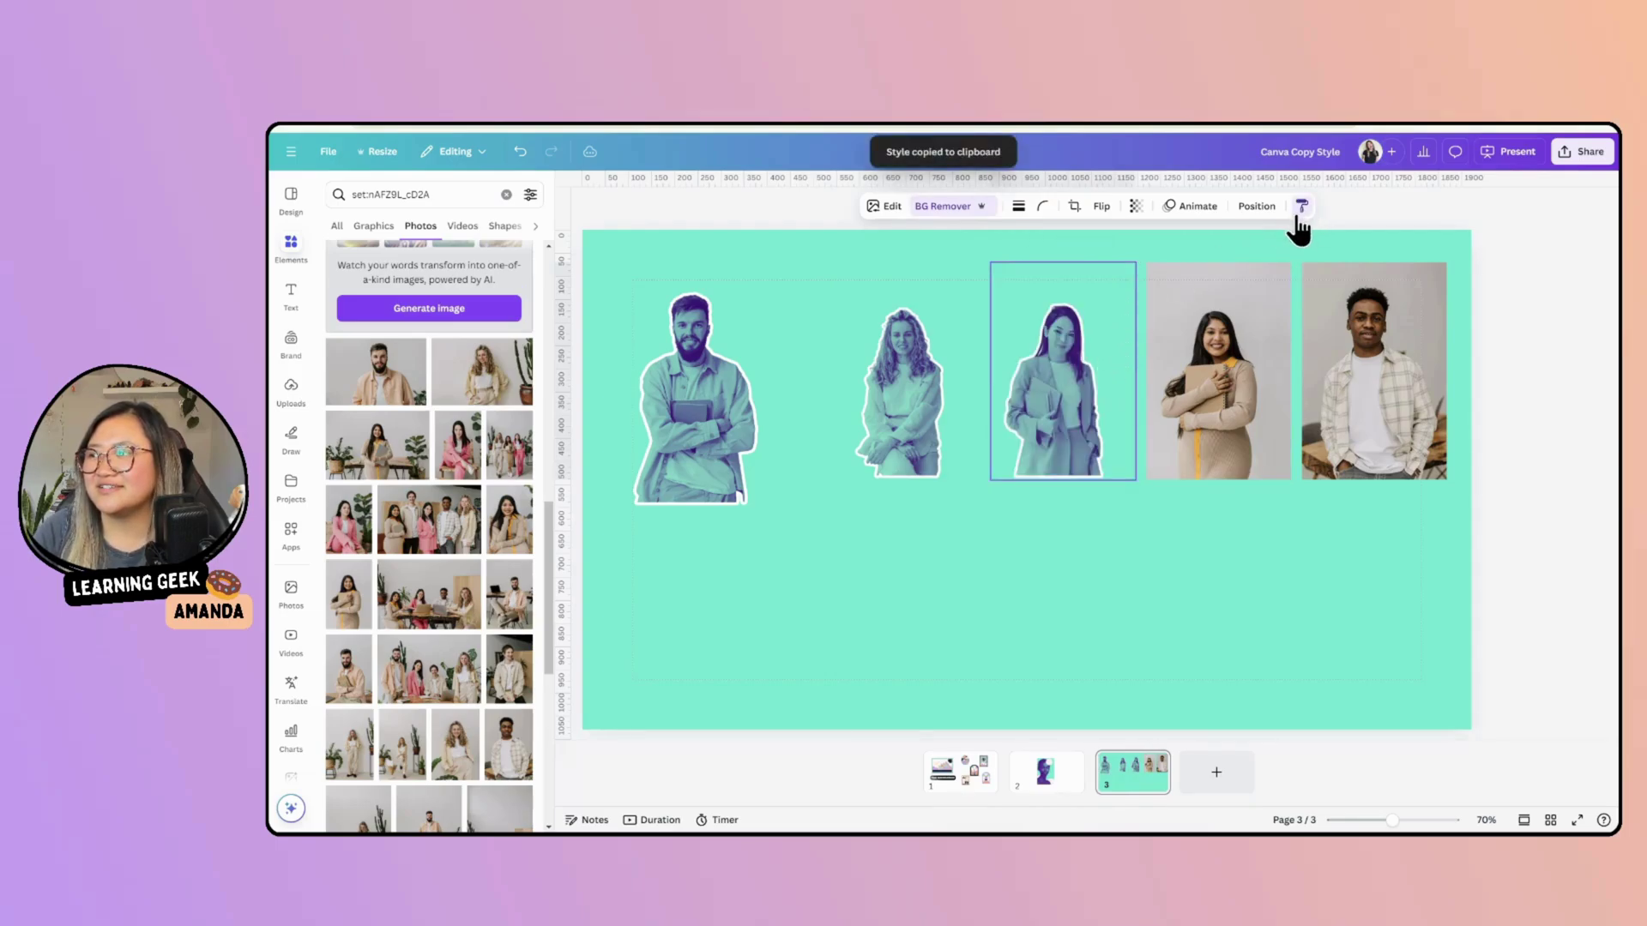
left_click(1194, 418)
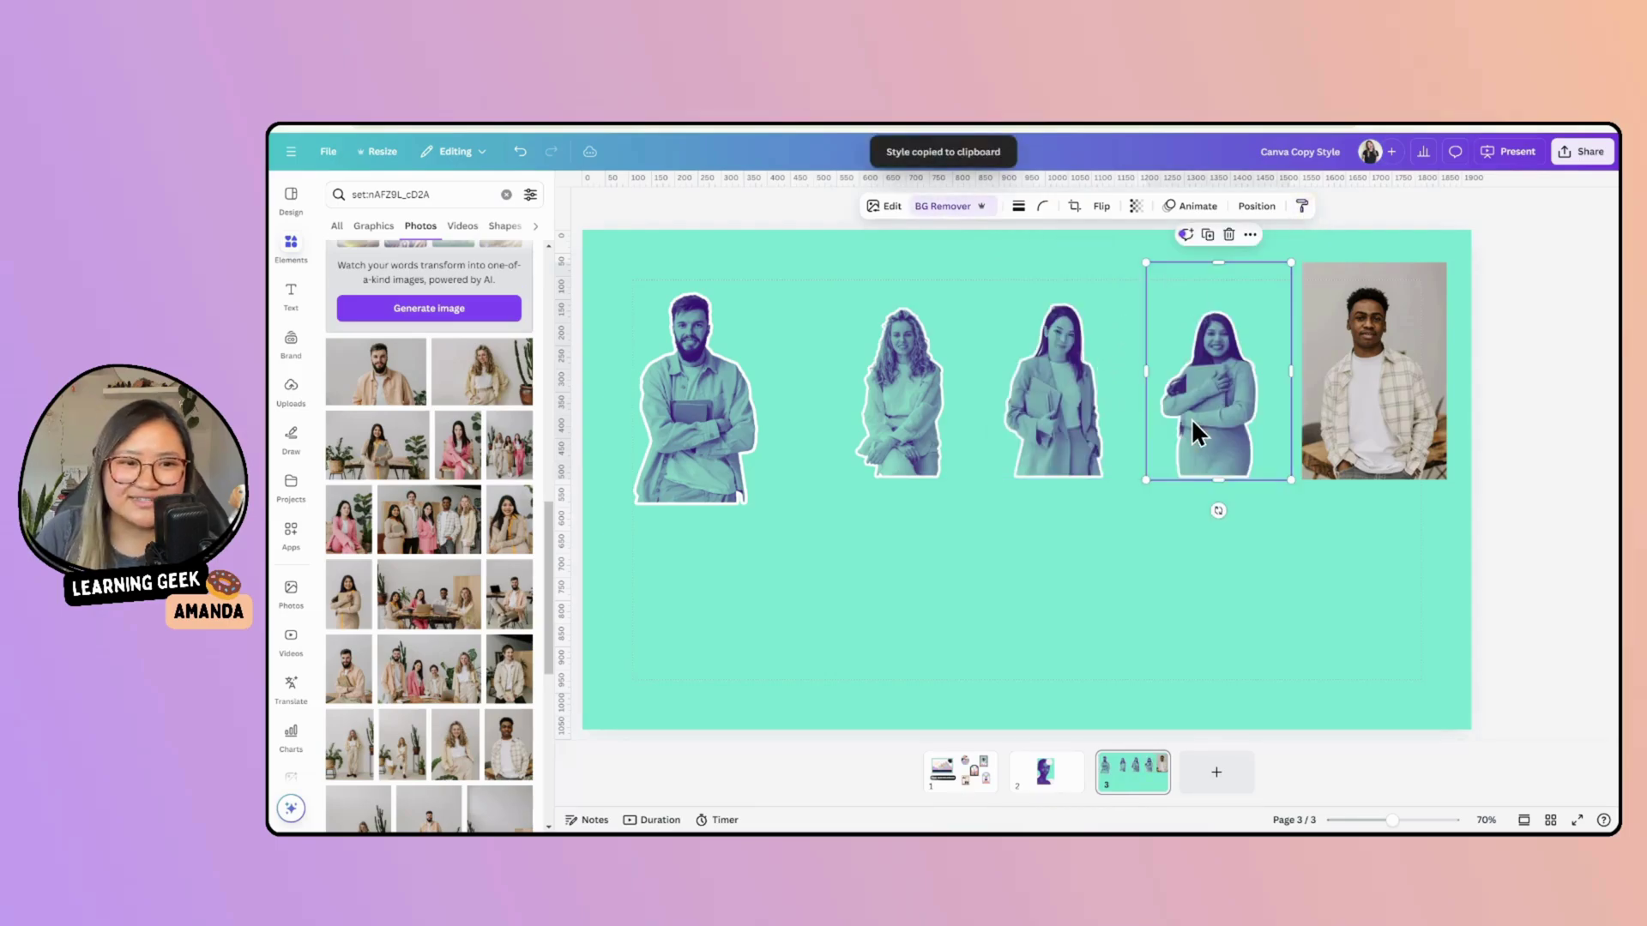
left_click(1301, 206)
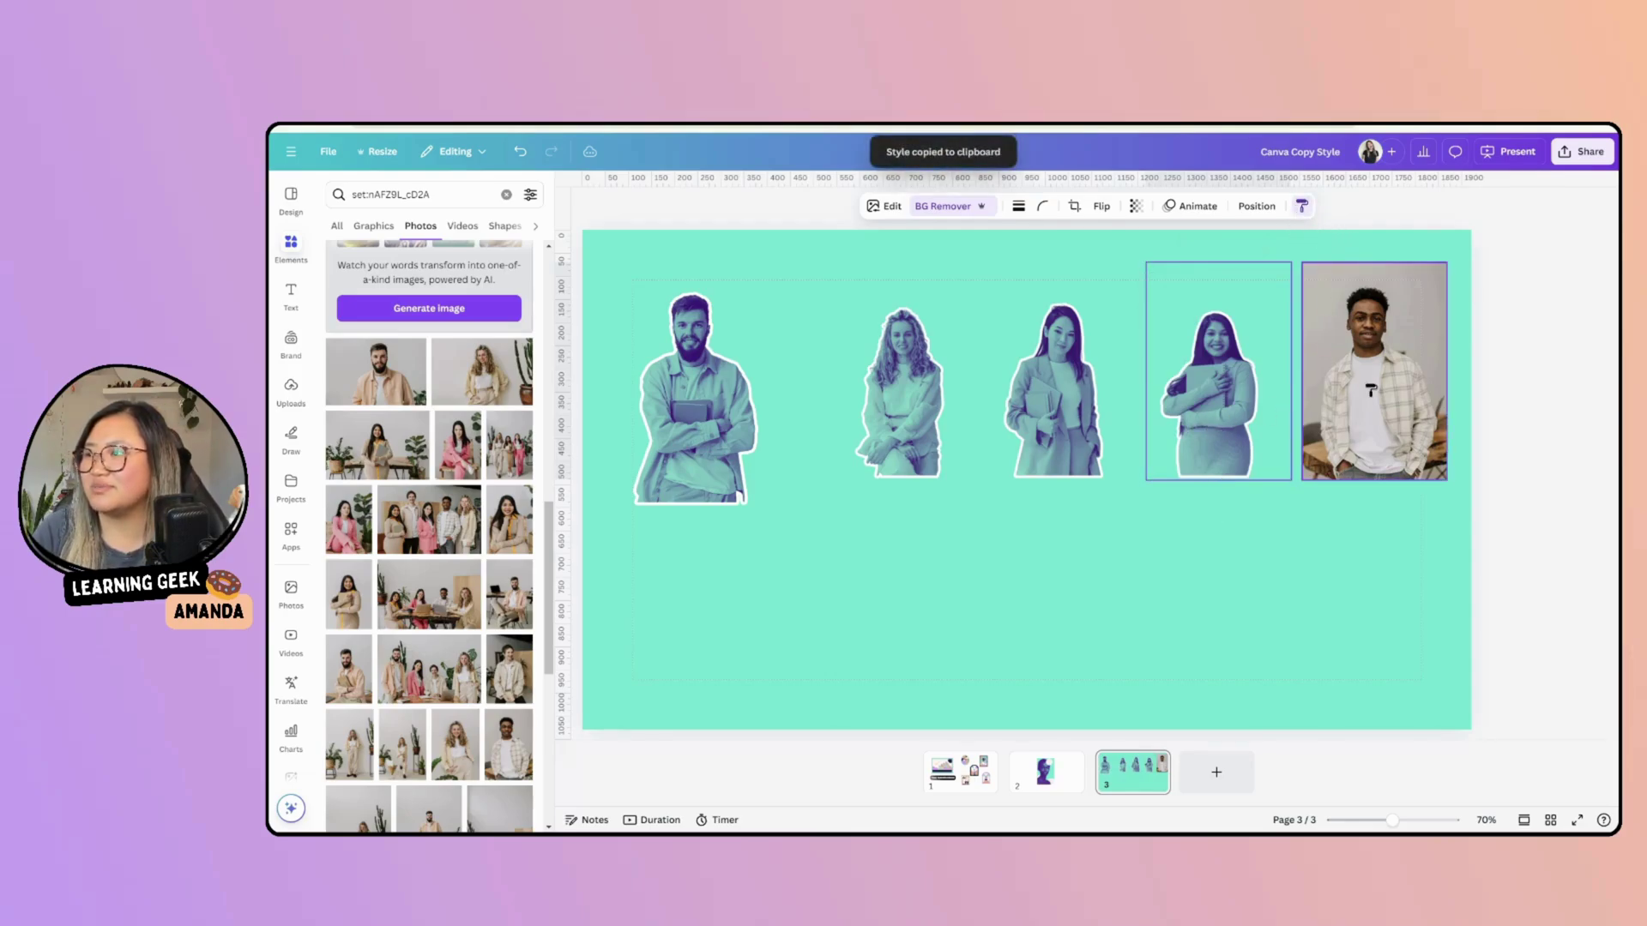
left_click(1374, 397)
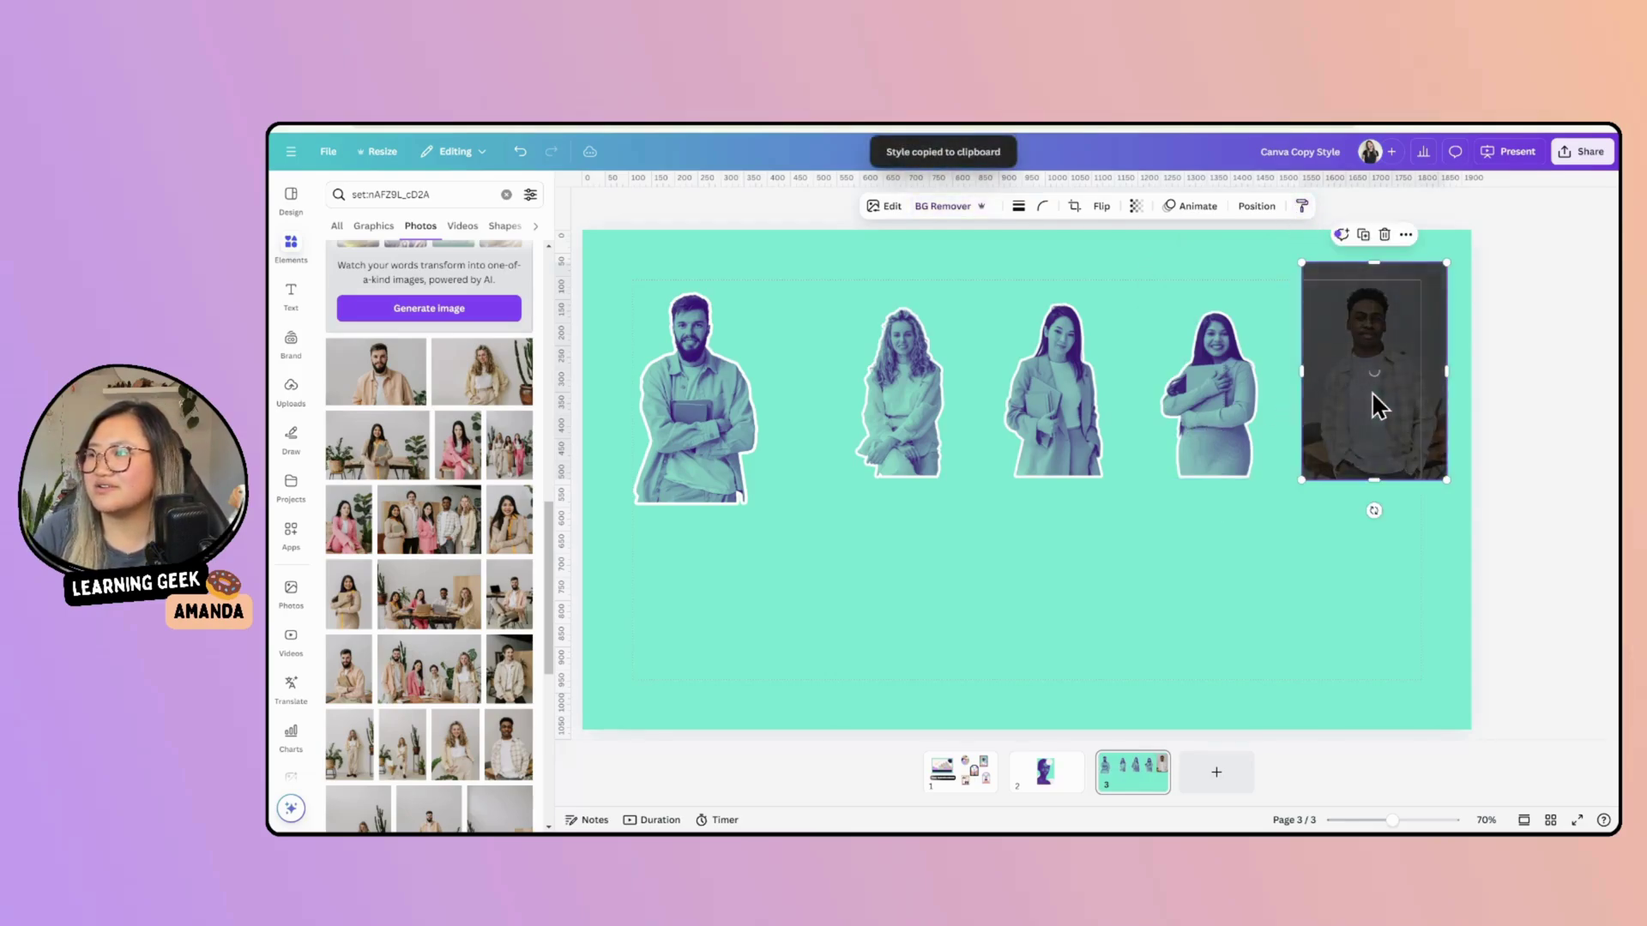
left_click(766, 500)
Step: Enlarge the bearded man, curly-haired woman and pink-suit woman and overlap them along the bottom
left_click_drag(777, 507, 850, 632)
left_click_drag(790, 577, 724, 655)
left_click_drag(916, 444, 1040, 761)
left_click_drag(924, 619, 873, 626)
left_click_drag(1057, 461, 952, 505)
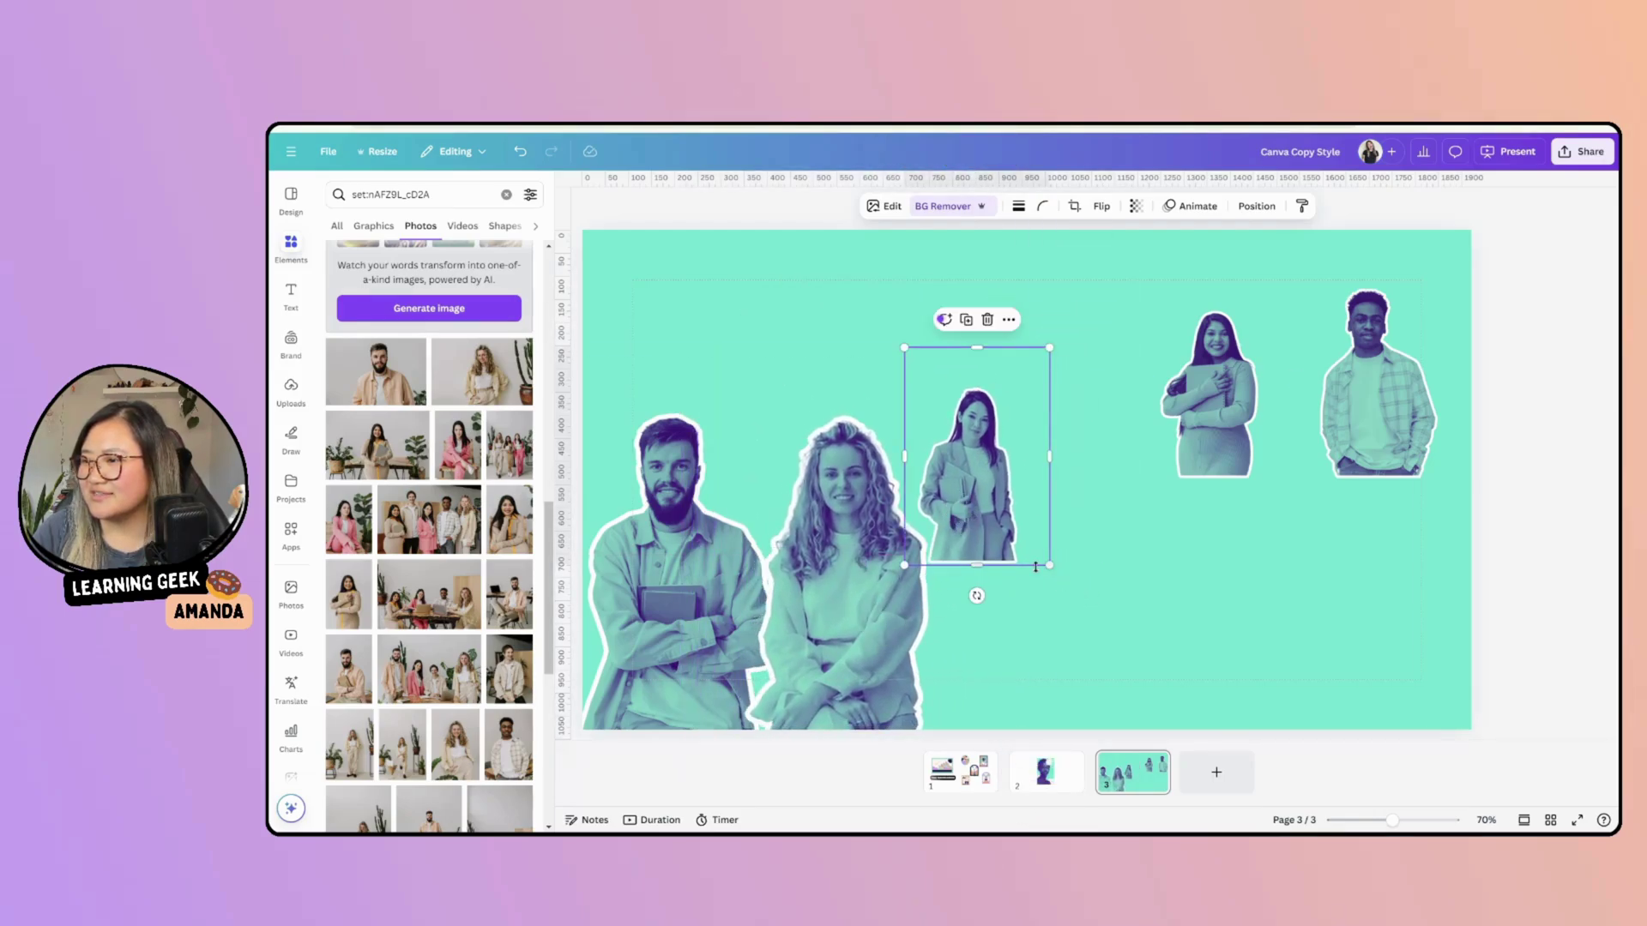
left_click_drag(1048, 566, 1193, 756)
left_click_drag(1077, 597, 1040, 581)
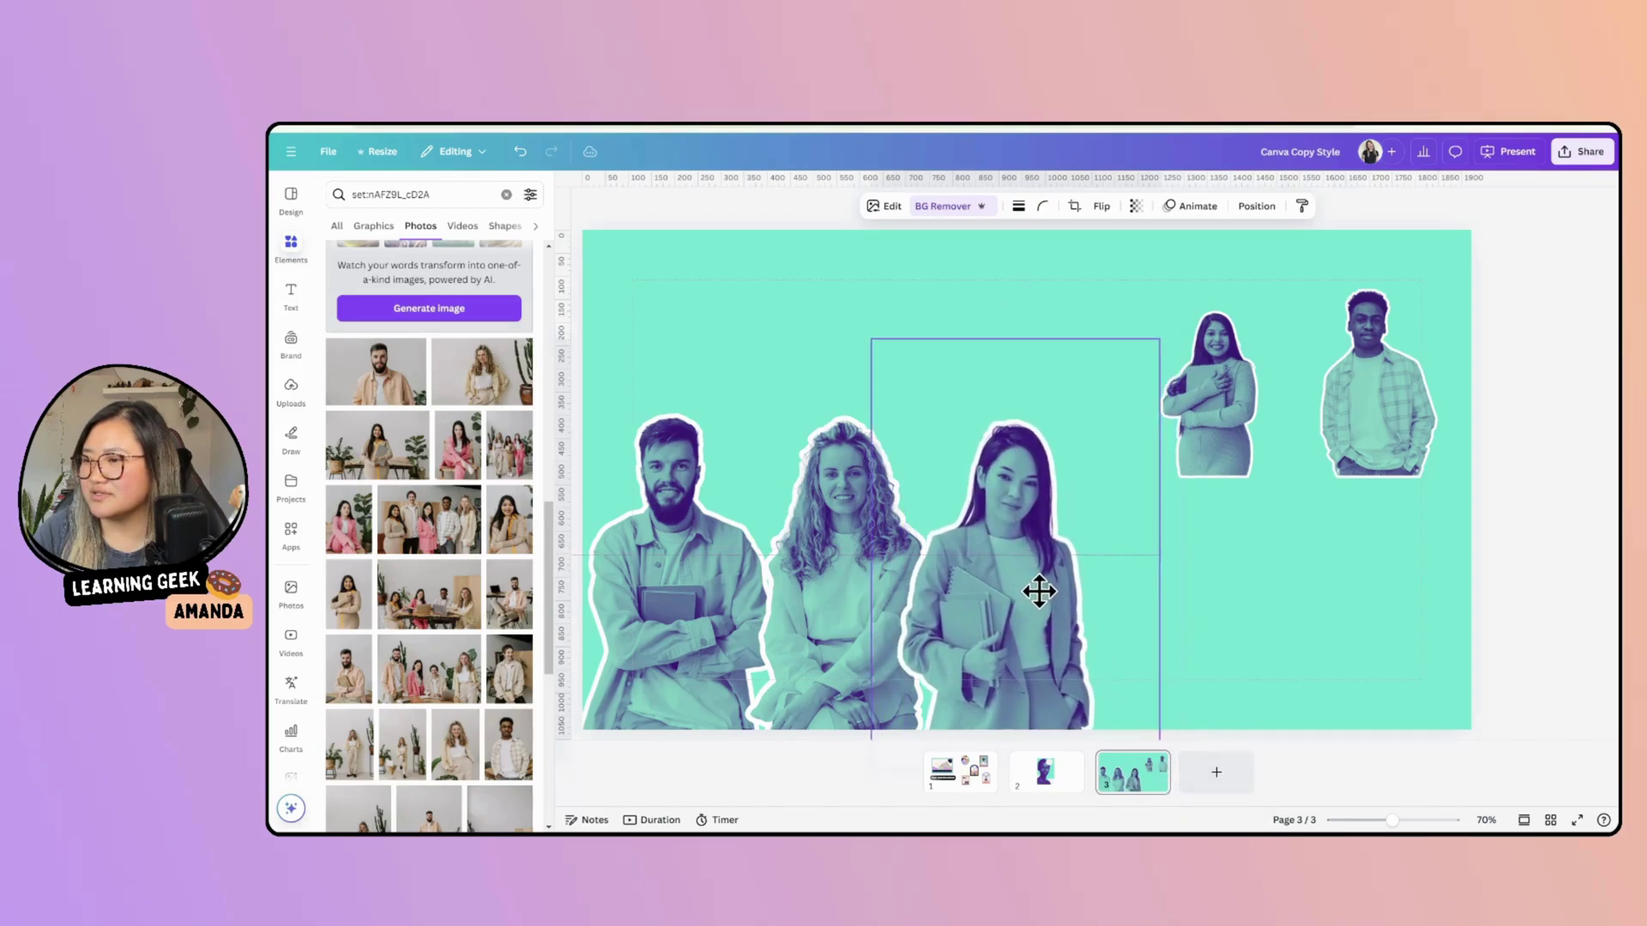
Step: Enlarge the folder woman and plaid-shirt man to complete the overlapping bottom row
left_click_drag(1221, 413, 1160, 480)
left_click_drag(1228, 543, 1379, 770)
left_click_drag(1257, 635, 1198, 621)
left_click_drag(1333, 375, 1282, 411)
left_click_drag(1401, 522, 1521, 772)
left_click_drag(1467, 604, 1381, 645)
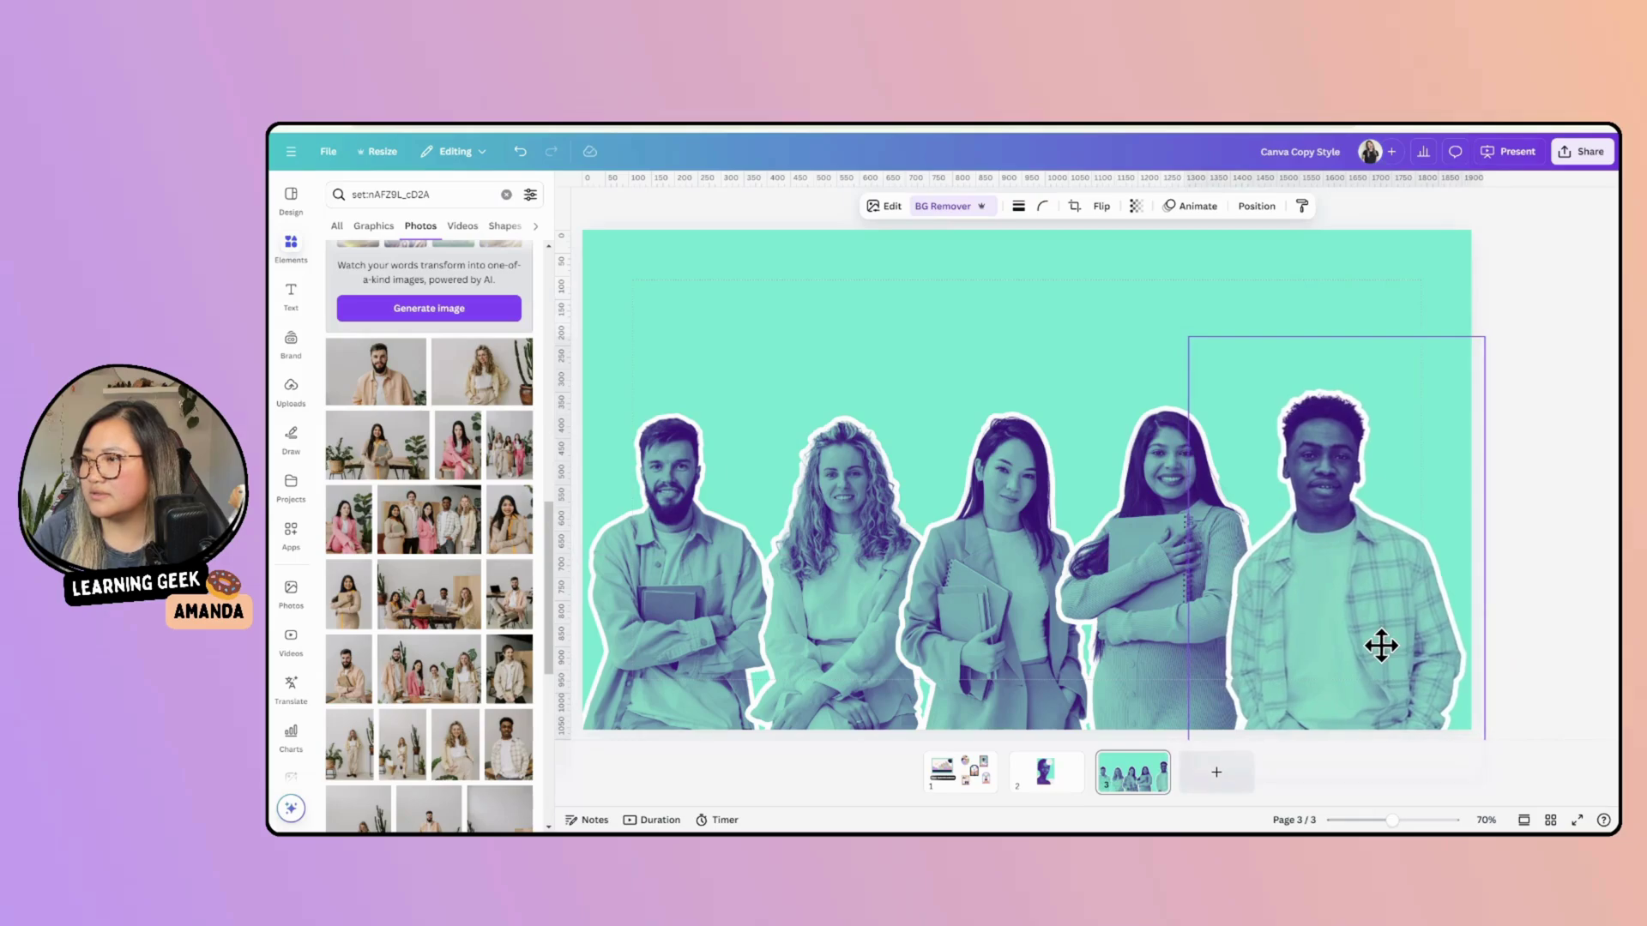
left_click_drag(1551, 632, 787, 574)
left_click(1514, 290)
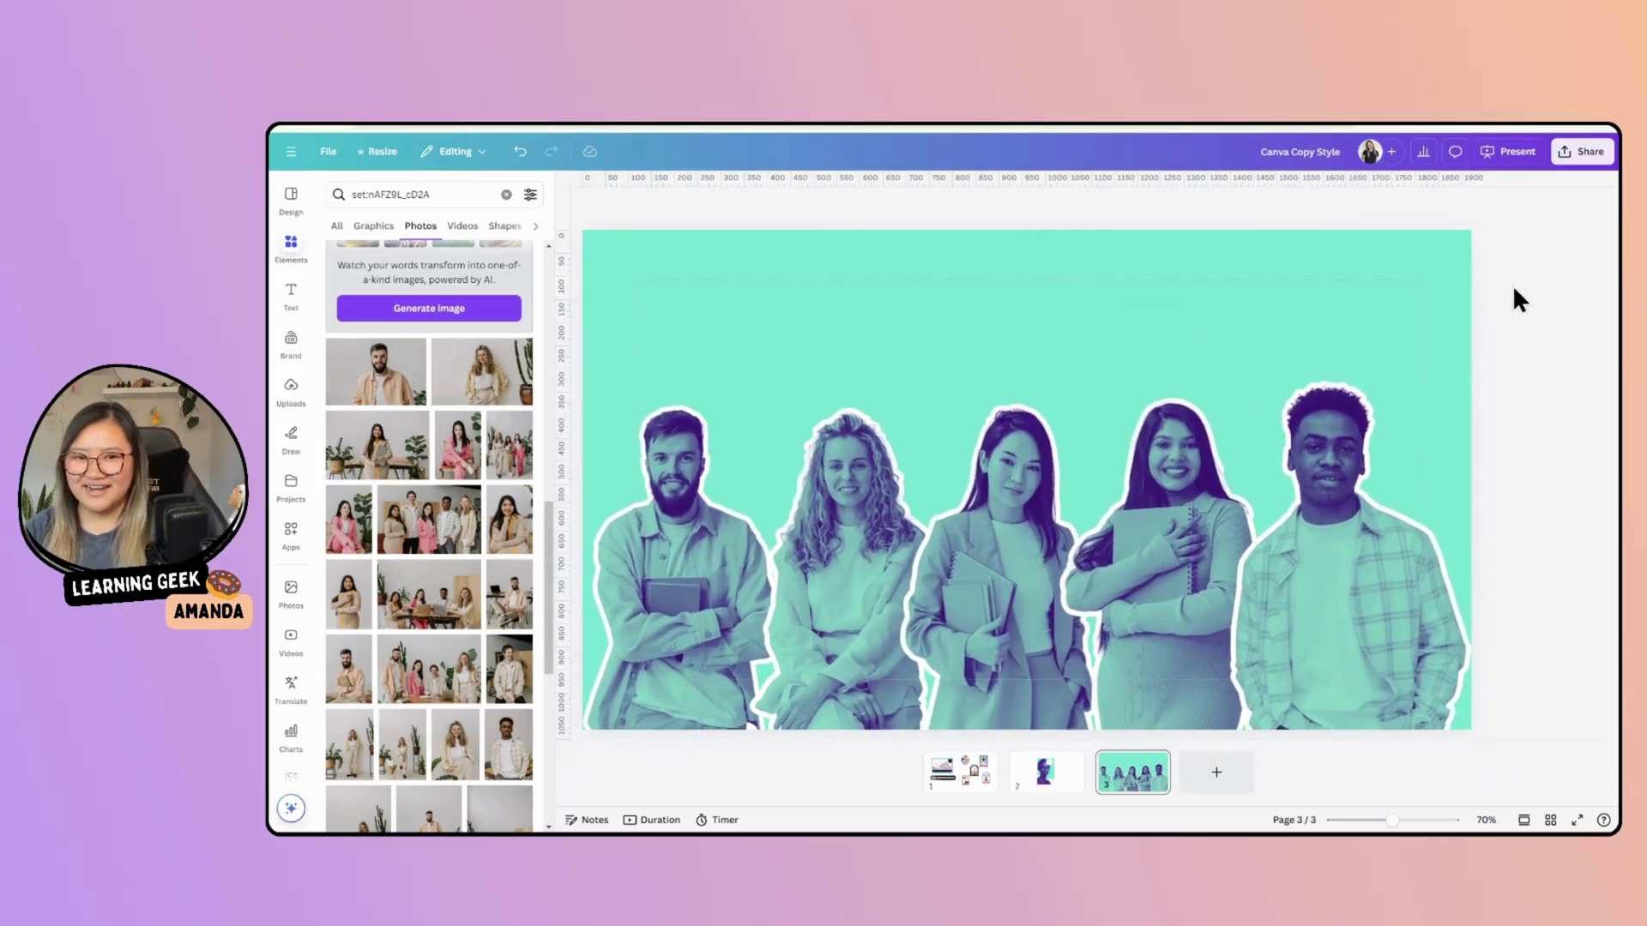
left_click_drag(1372, 453, 1382, 460)
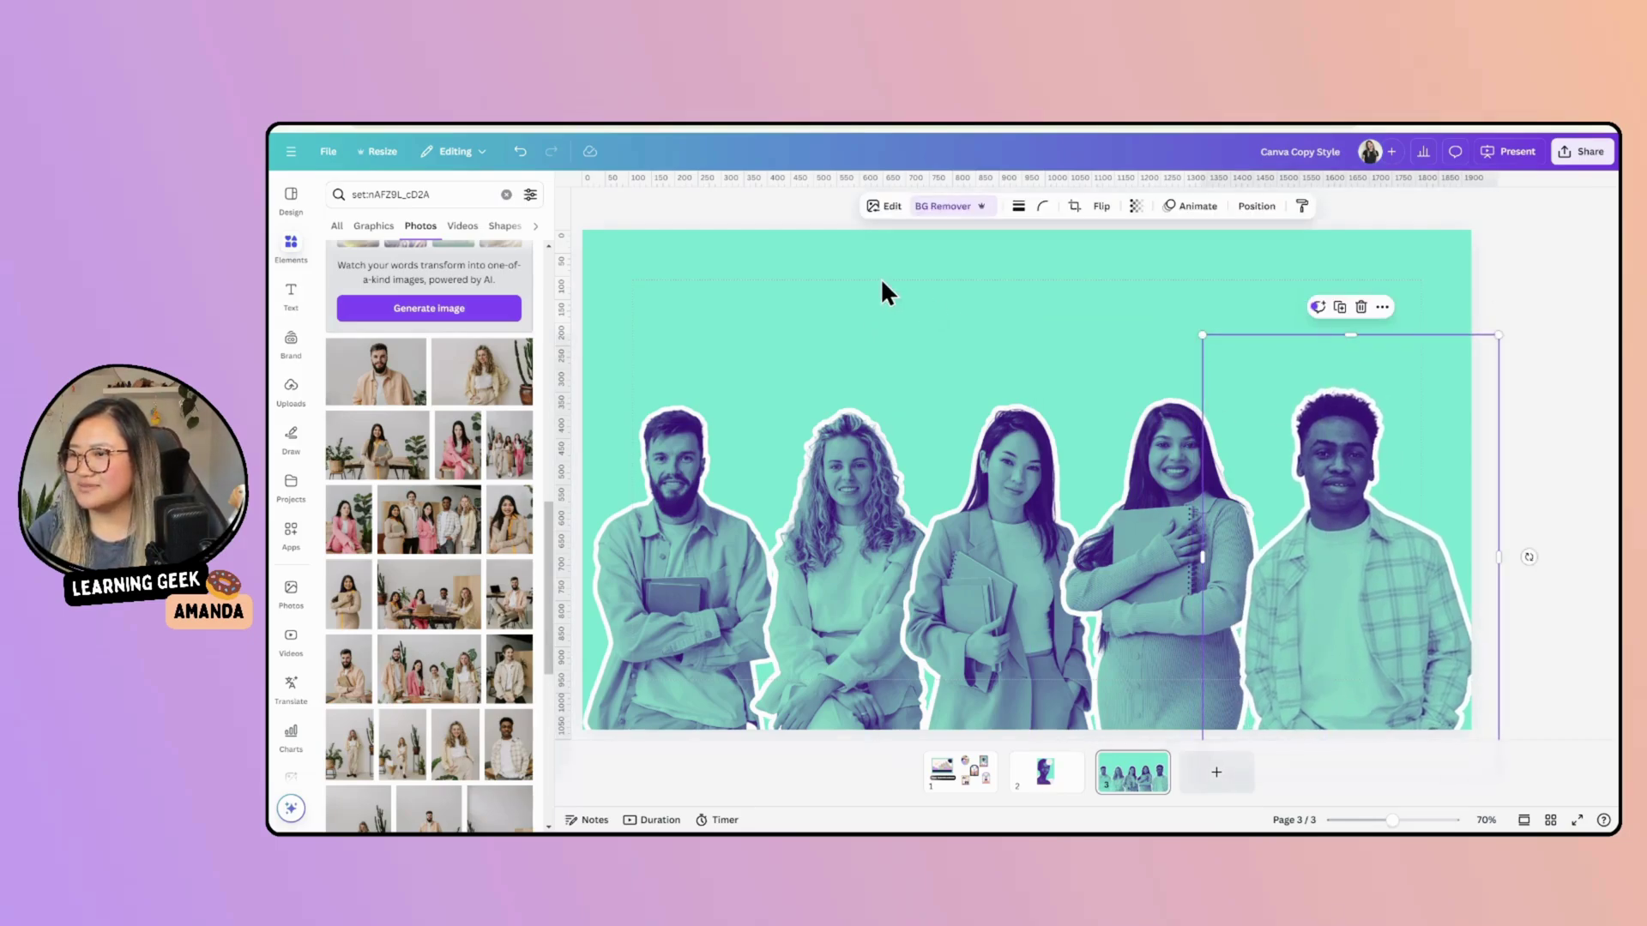
left_click(753, 278)
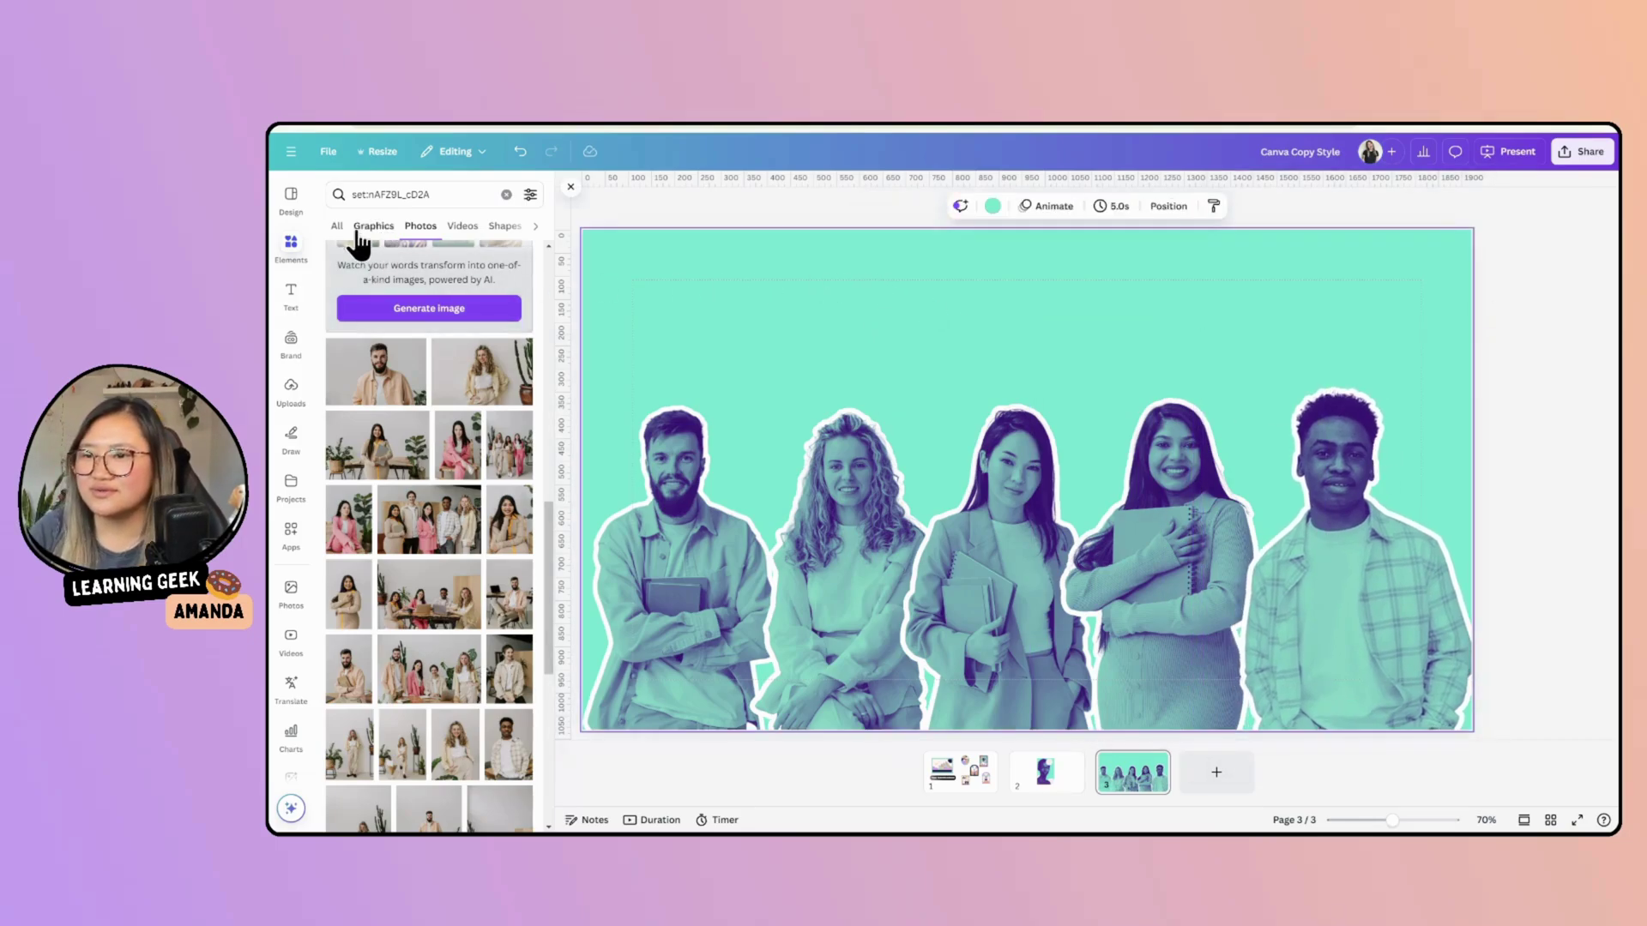
left_click(293, 250)
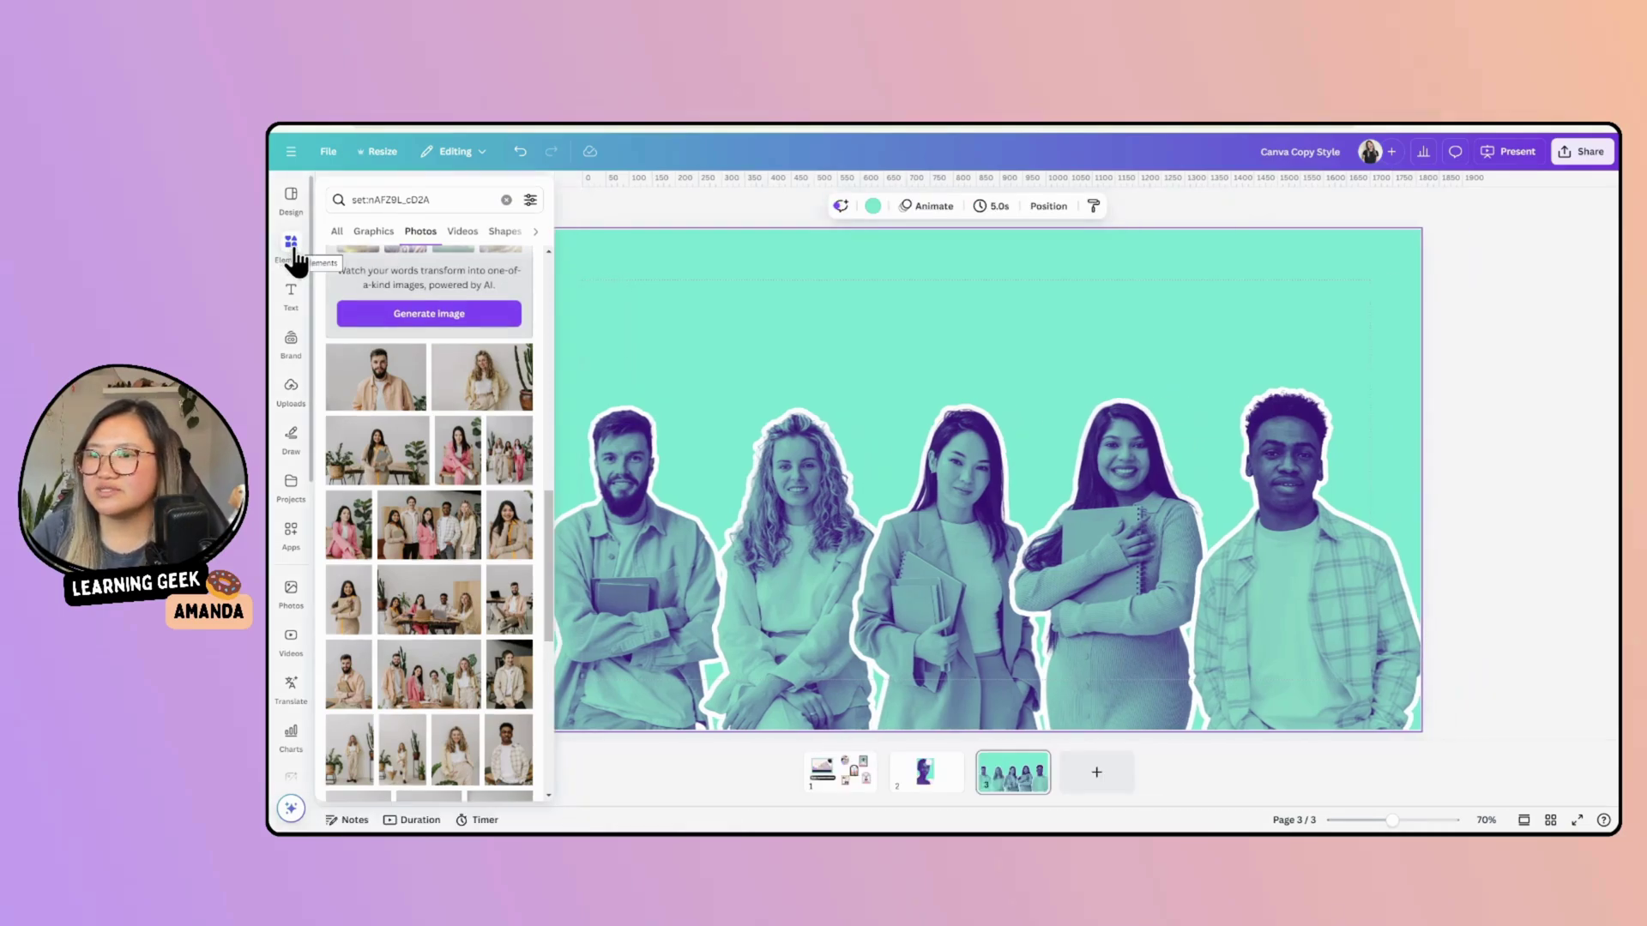
Step: Add a circle and change its navy colour to dark purple
left_click(506, 199)
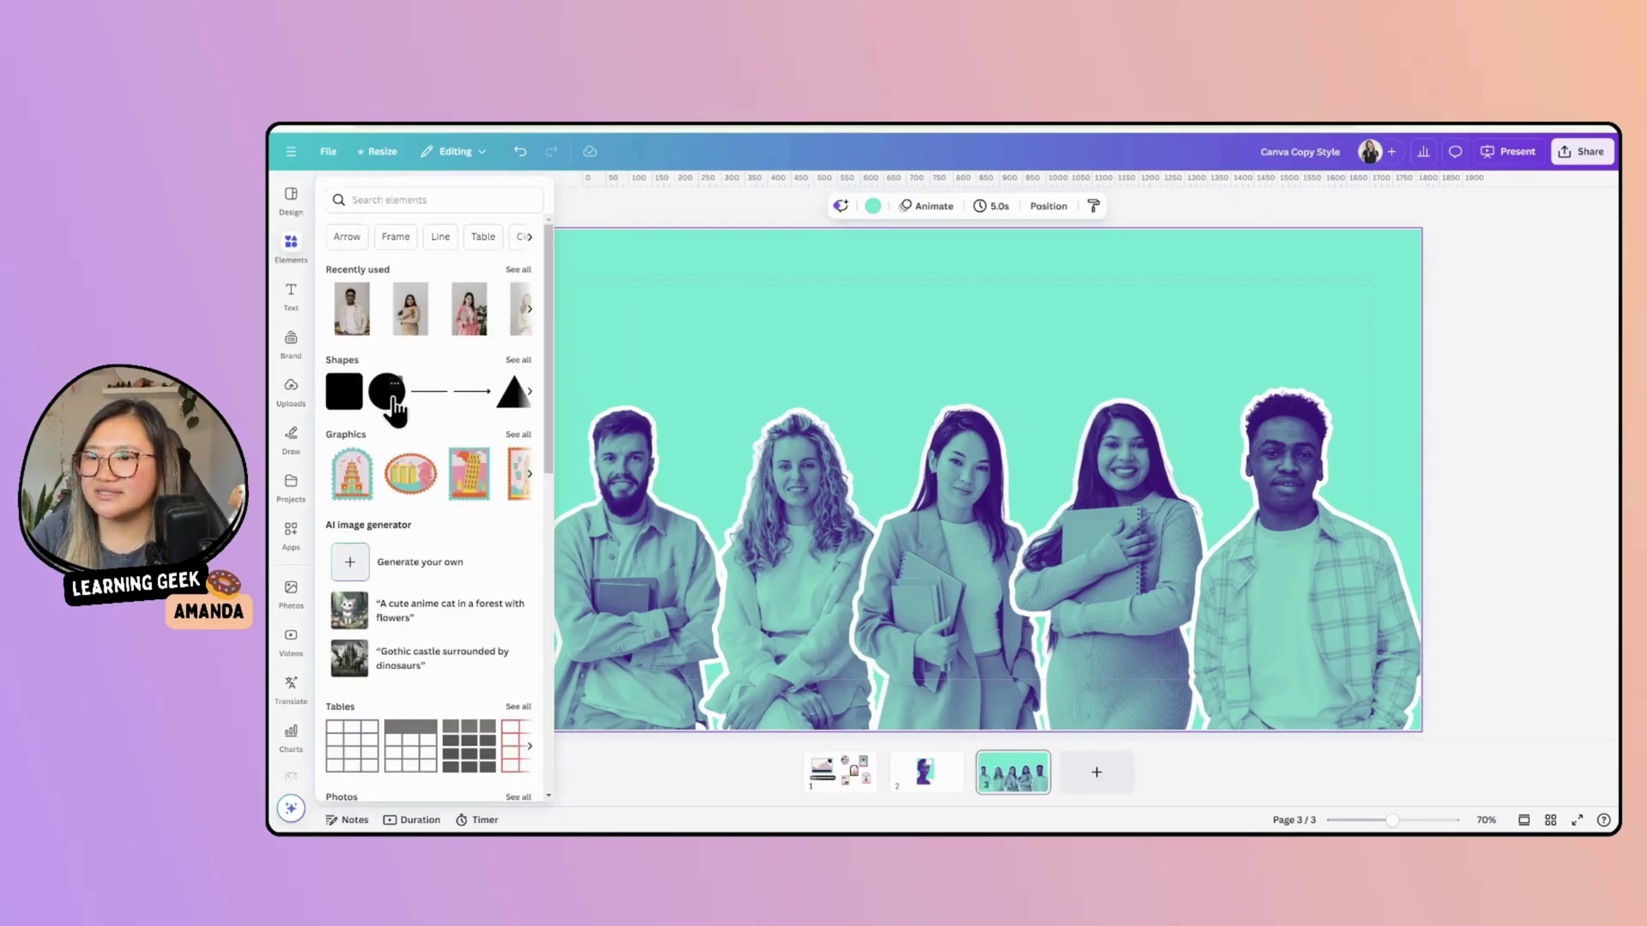
left_click(394, 410)
left_click_drag(963, 467, 662, 382)
left_click(681, 207)
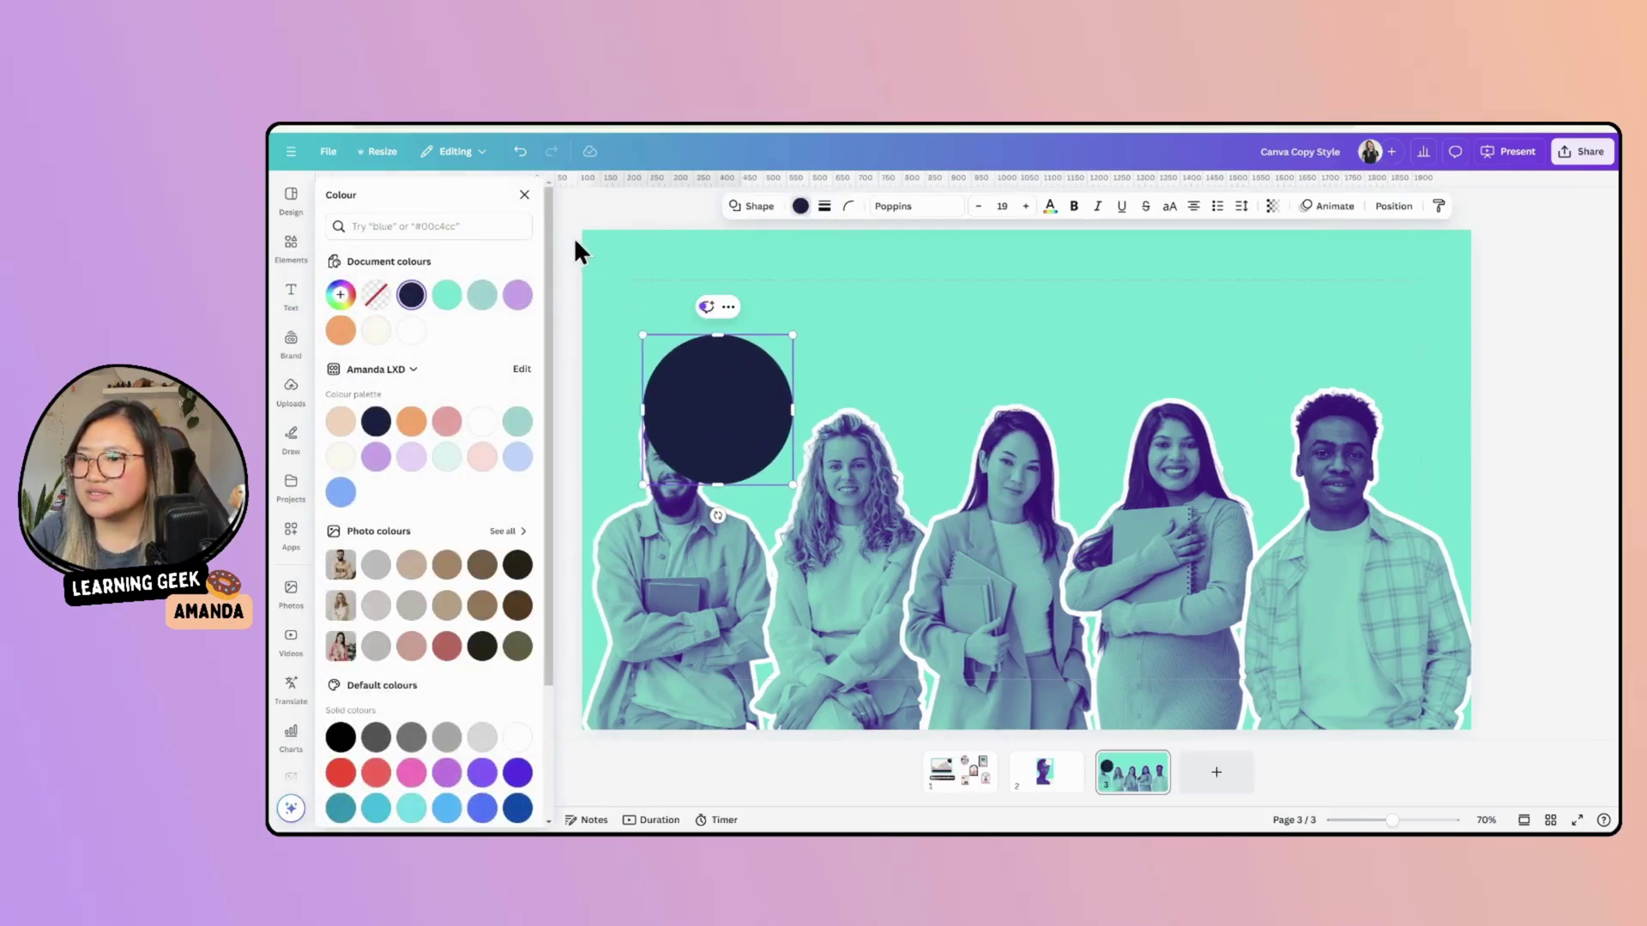
scroll(404, 624, "down", 2)
scroll(386, 558, "up", 2)
left_click(411, 295)
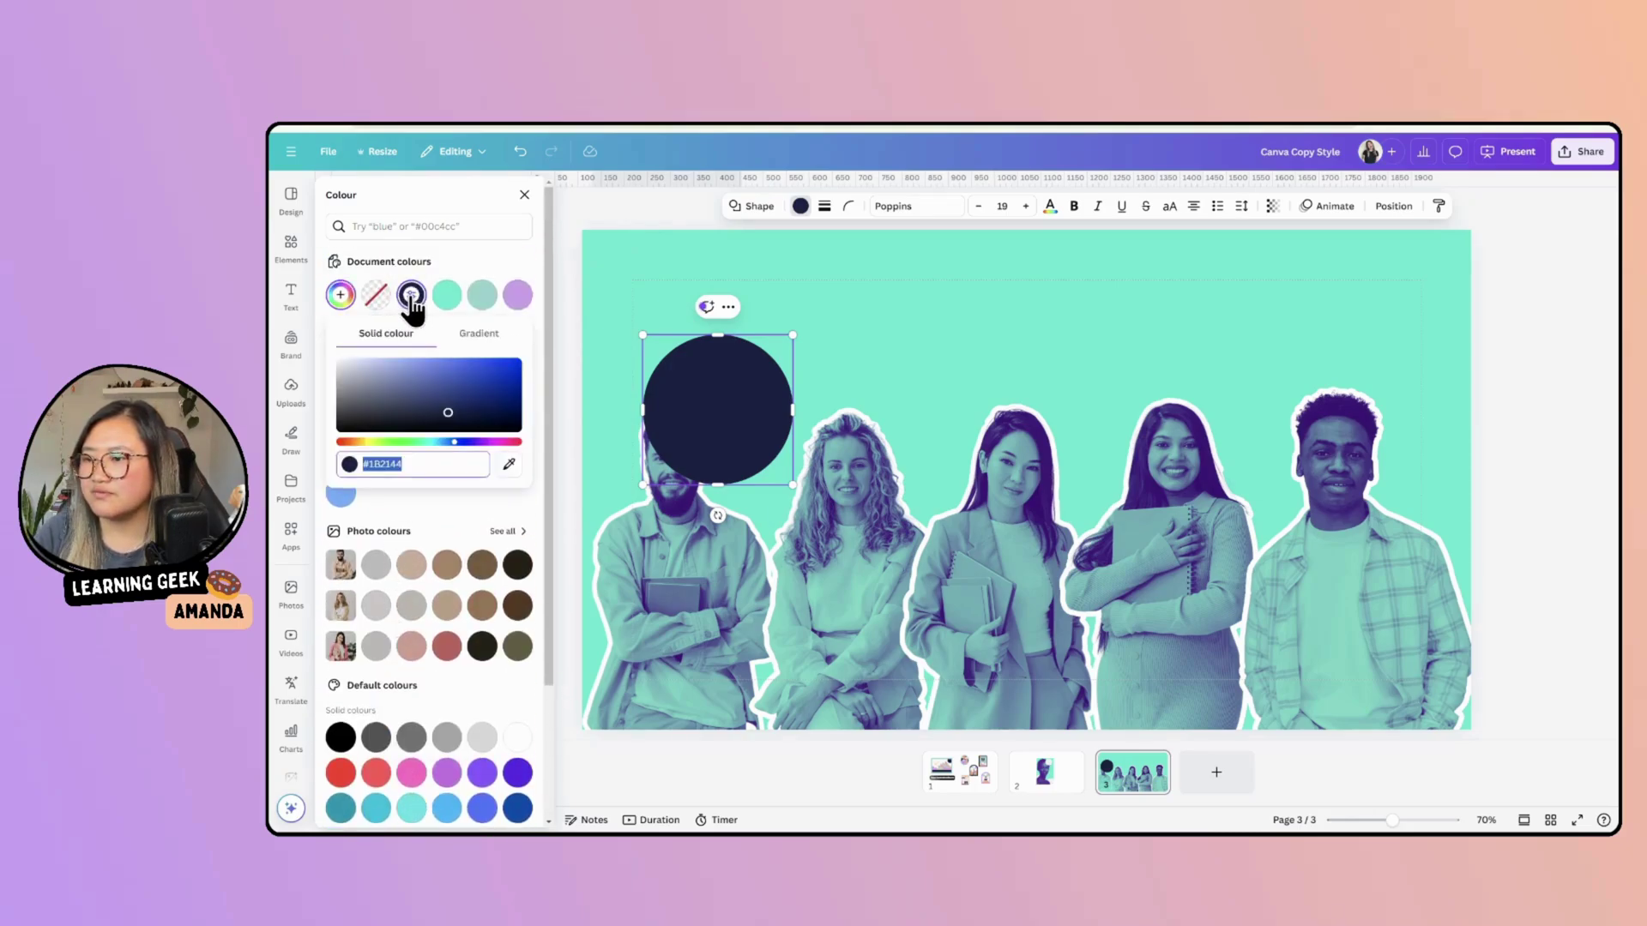
left_click_drag(477, 444, 513, 416)
left_click(507, 396)
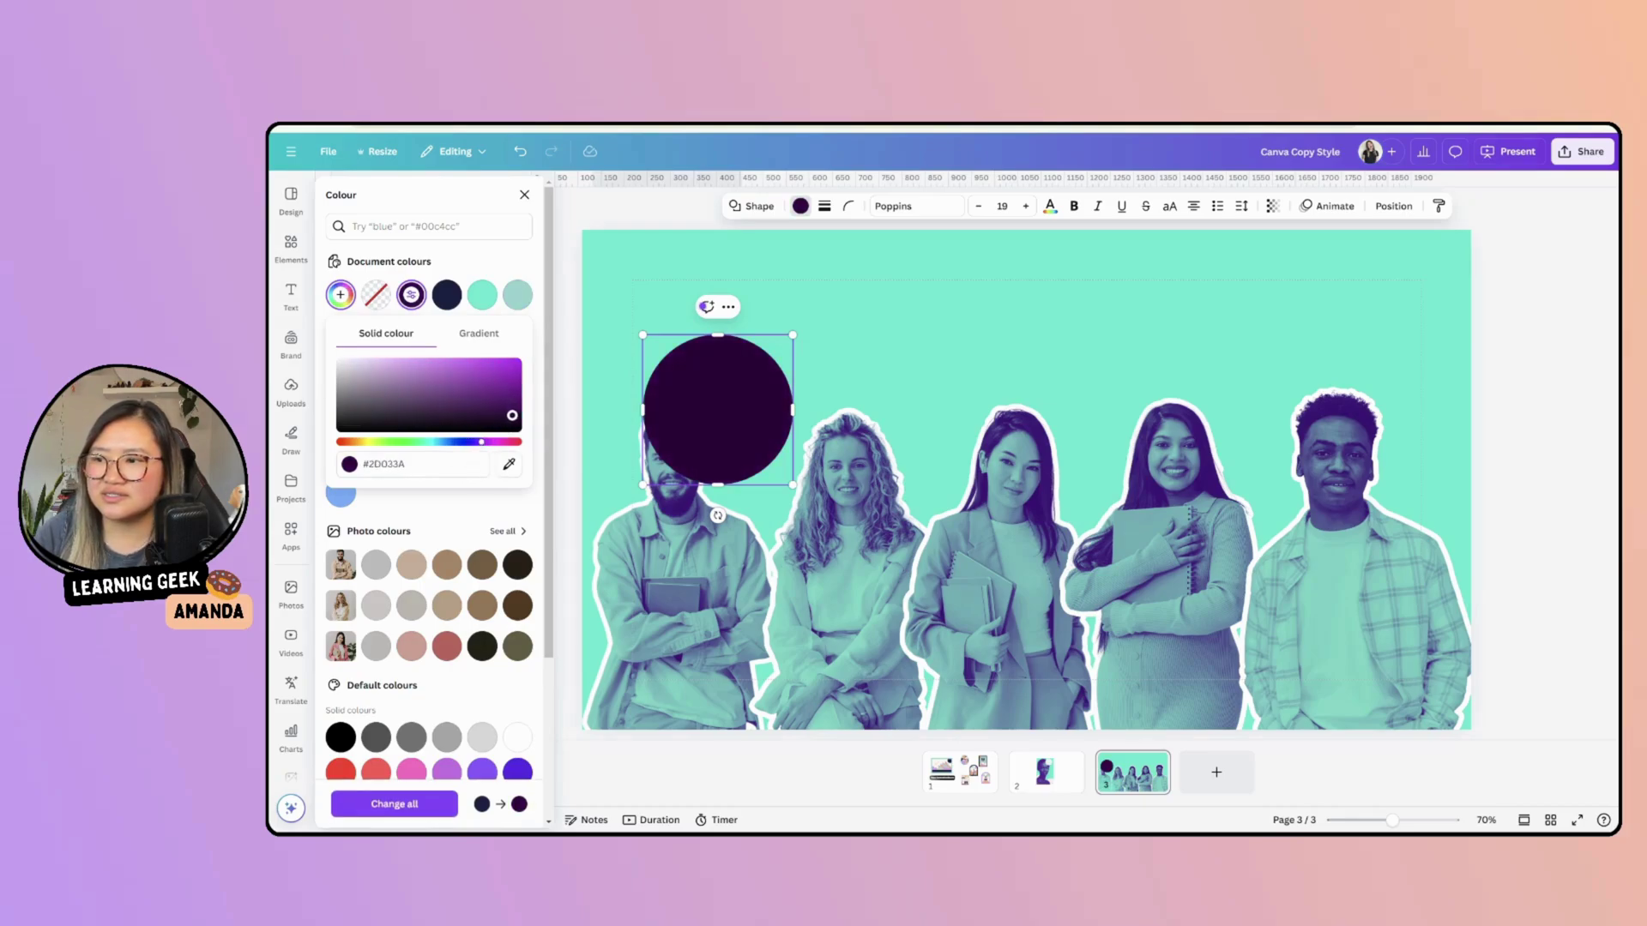
left_click(643, 290)
Step: Enlarge the purple circle and send it behind the bearded man at the left edge
left_click_drag(719, 396, 843, 439)
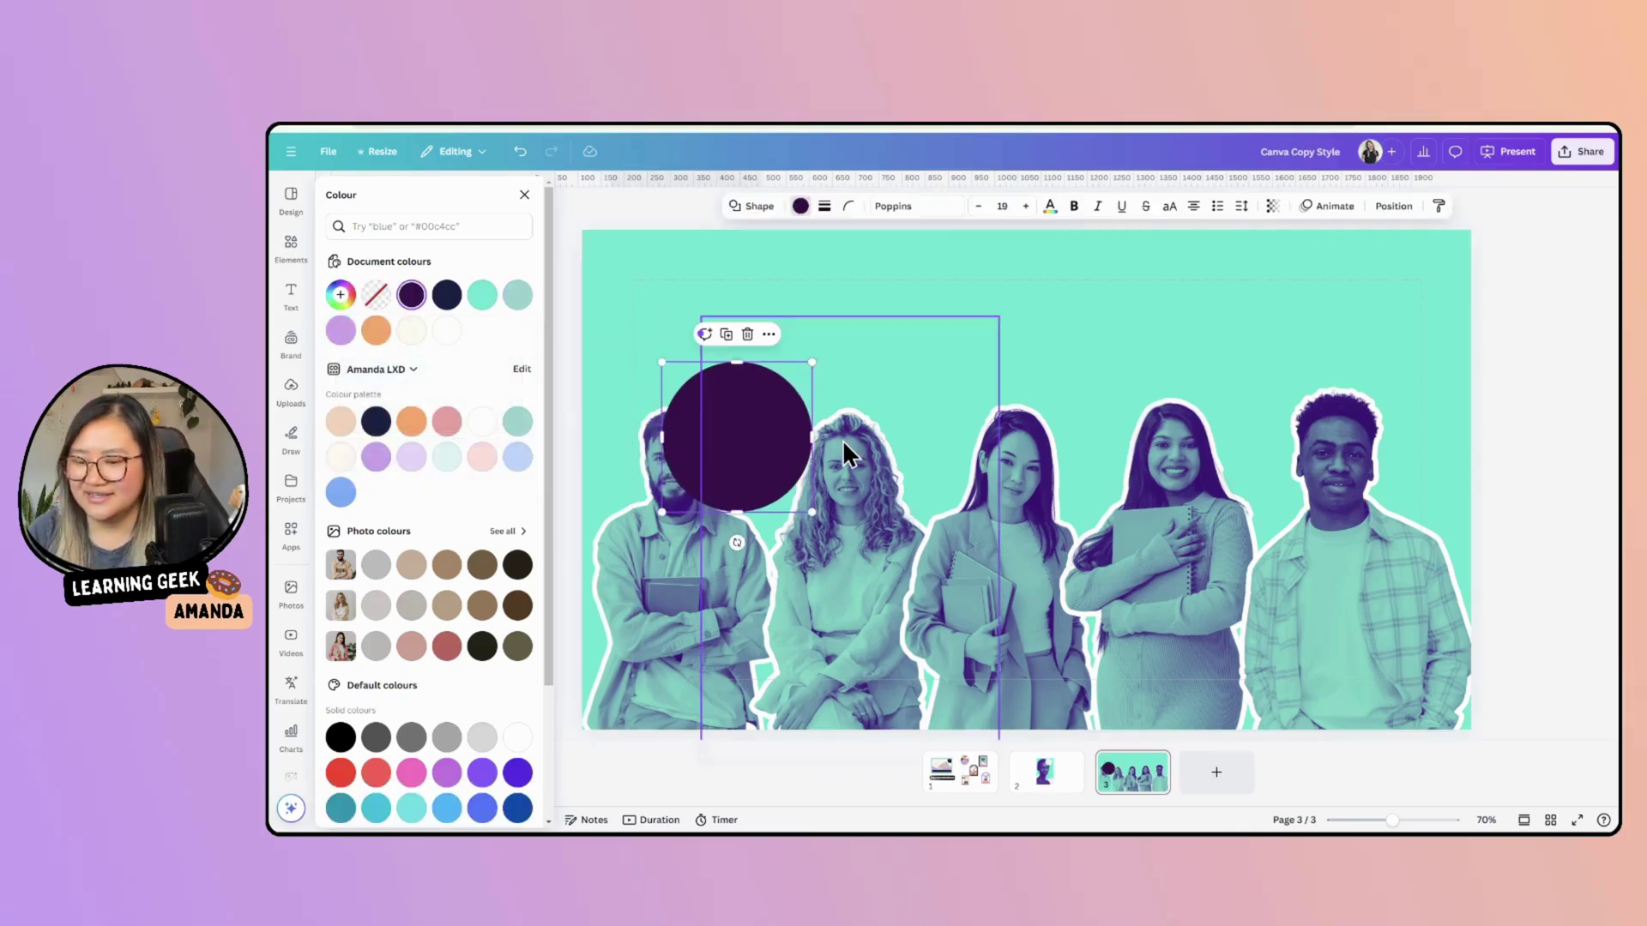
right_click(692, 404)
mouse_move(819, 576)
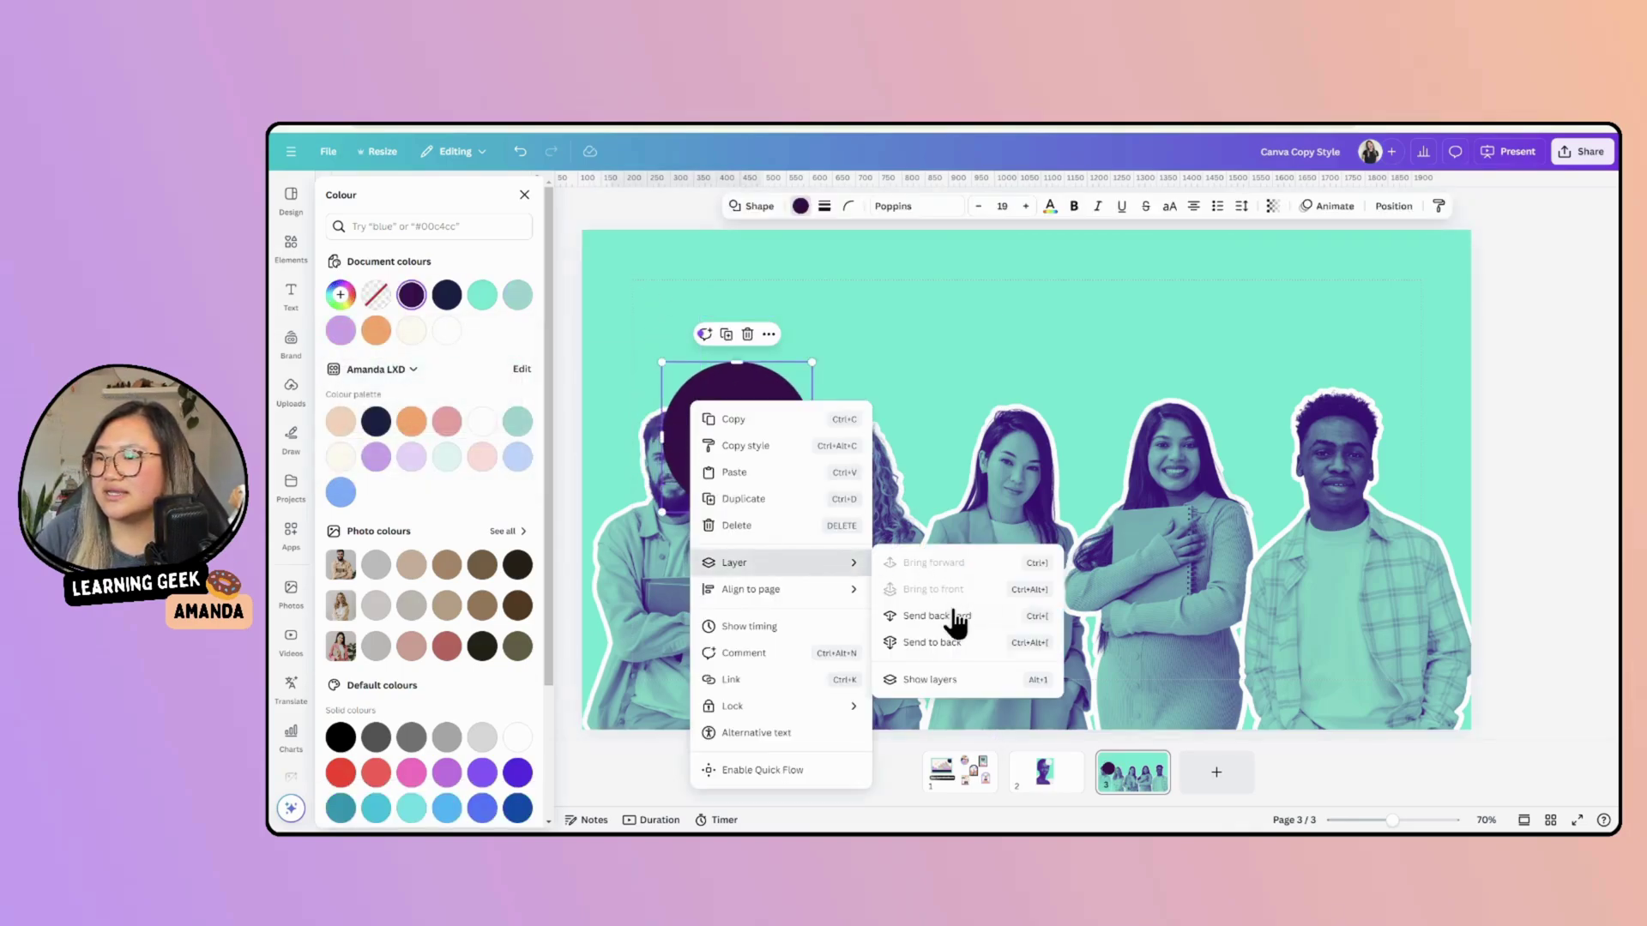
left_click(974, 654)
left_click_drag(728, 394, 664, 389)
left_click_drag(733, 512, 908, 684)
left_click_drag(762, 386, 672, 440)
Step: Duplicate the circle and send the copy behind the plaid-shirt man at the right edge
key("ctrl+d")
left_click_drag(750, 538, 1396, 549)
right_click(1393, 553)
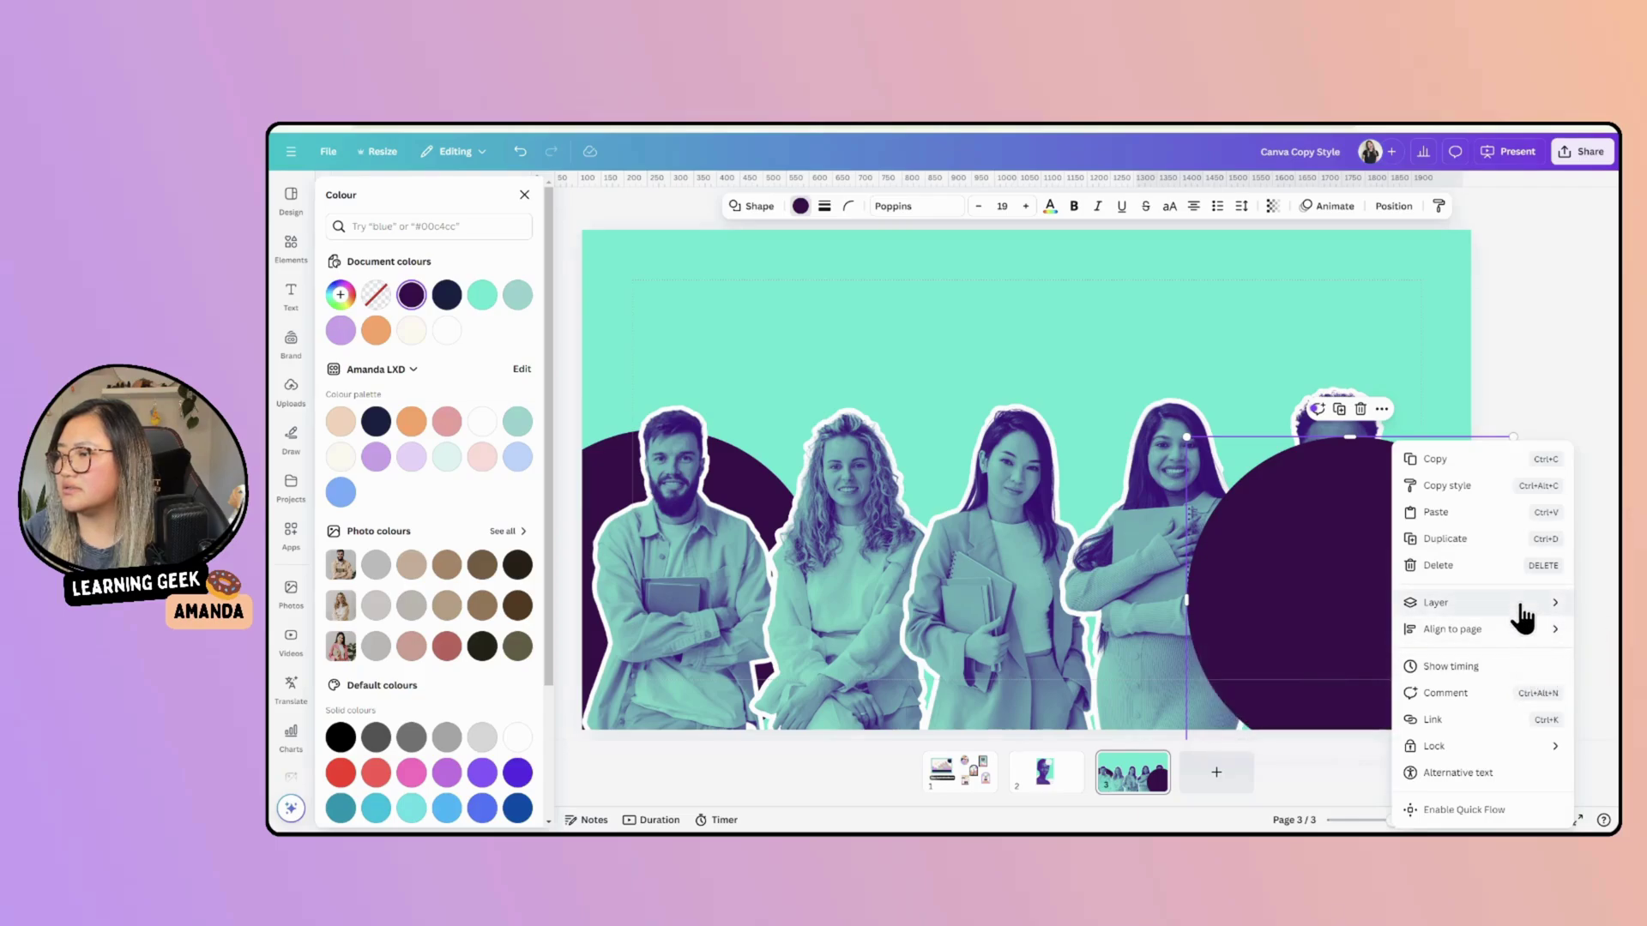
mouse_move(1518, 603)
left_click(1339, 682)
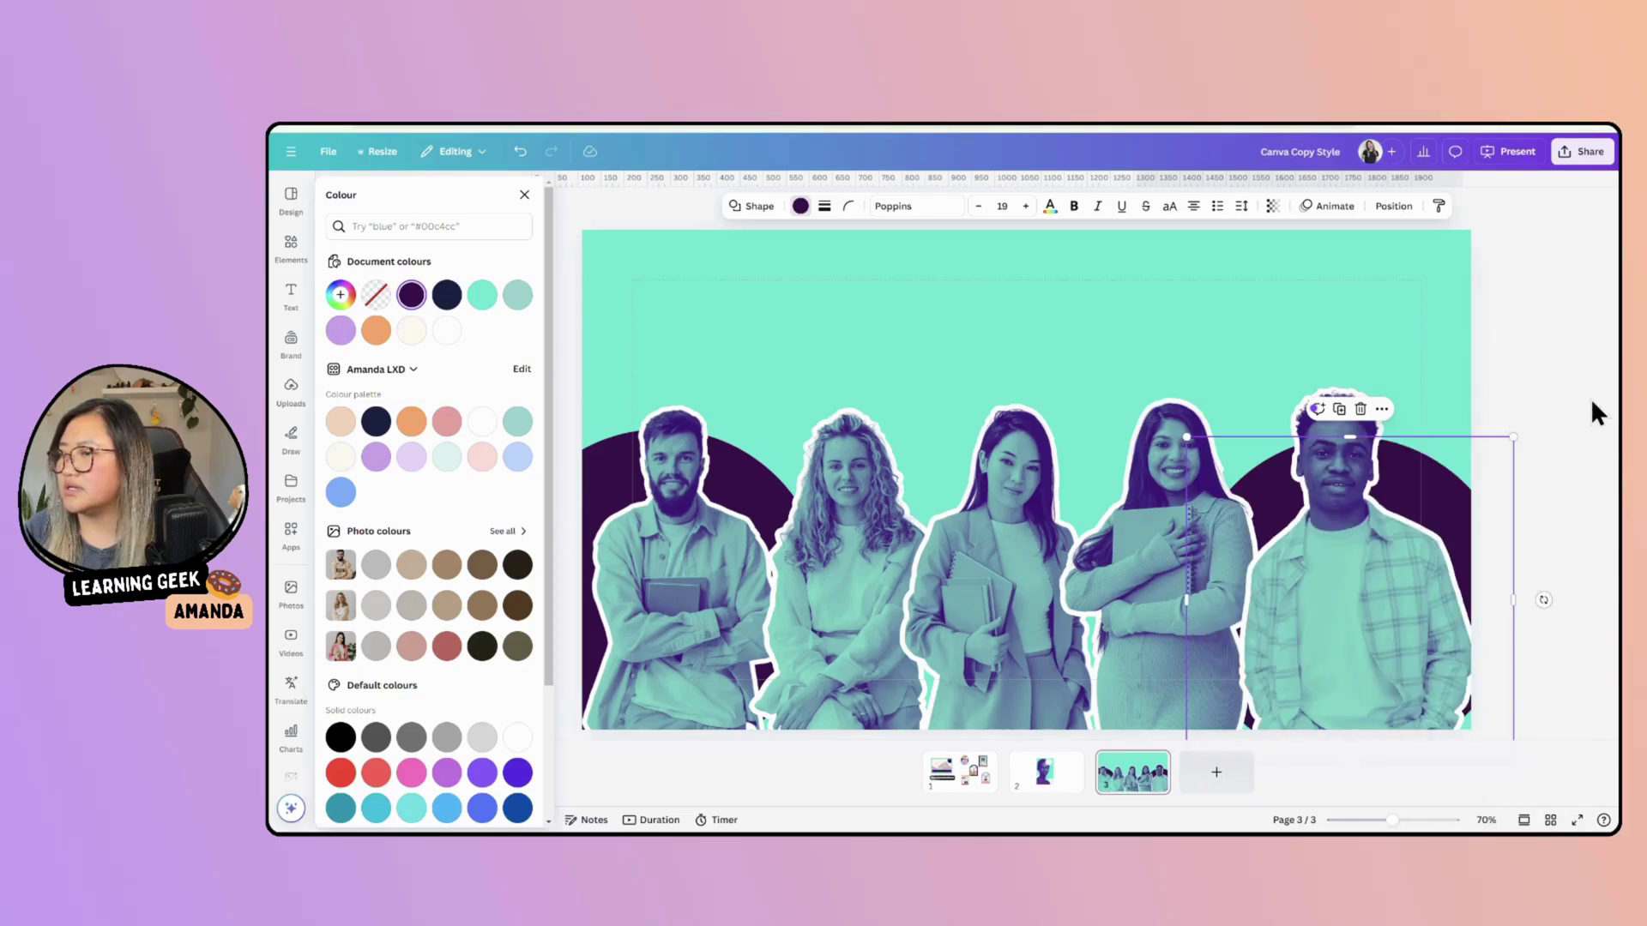
key("Escape")
key("Escape")
left_click(292, 299)
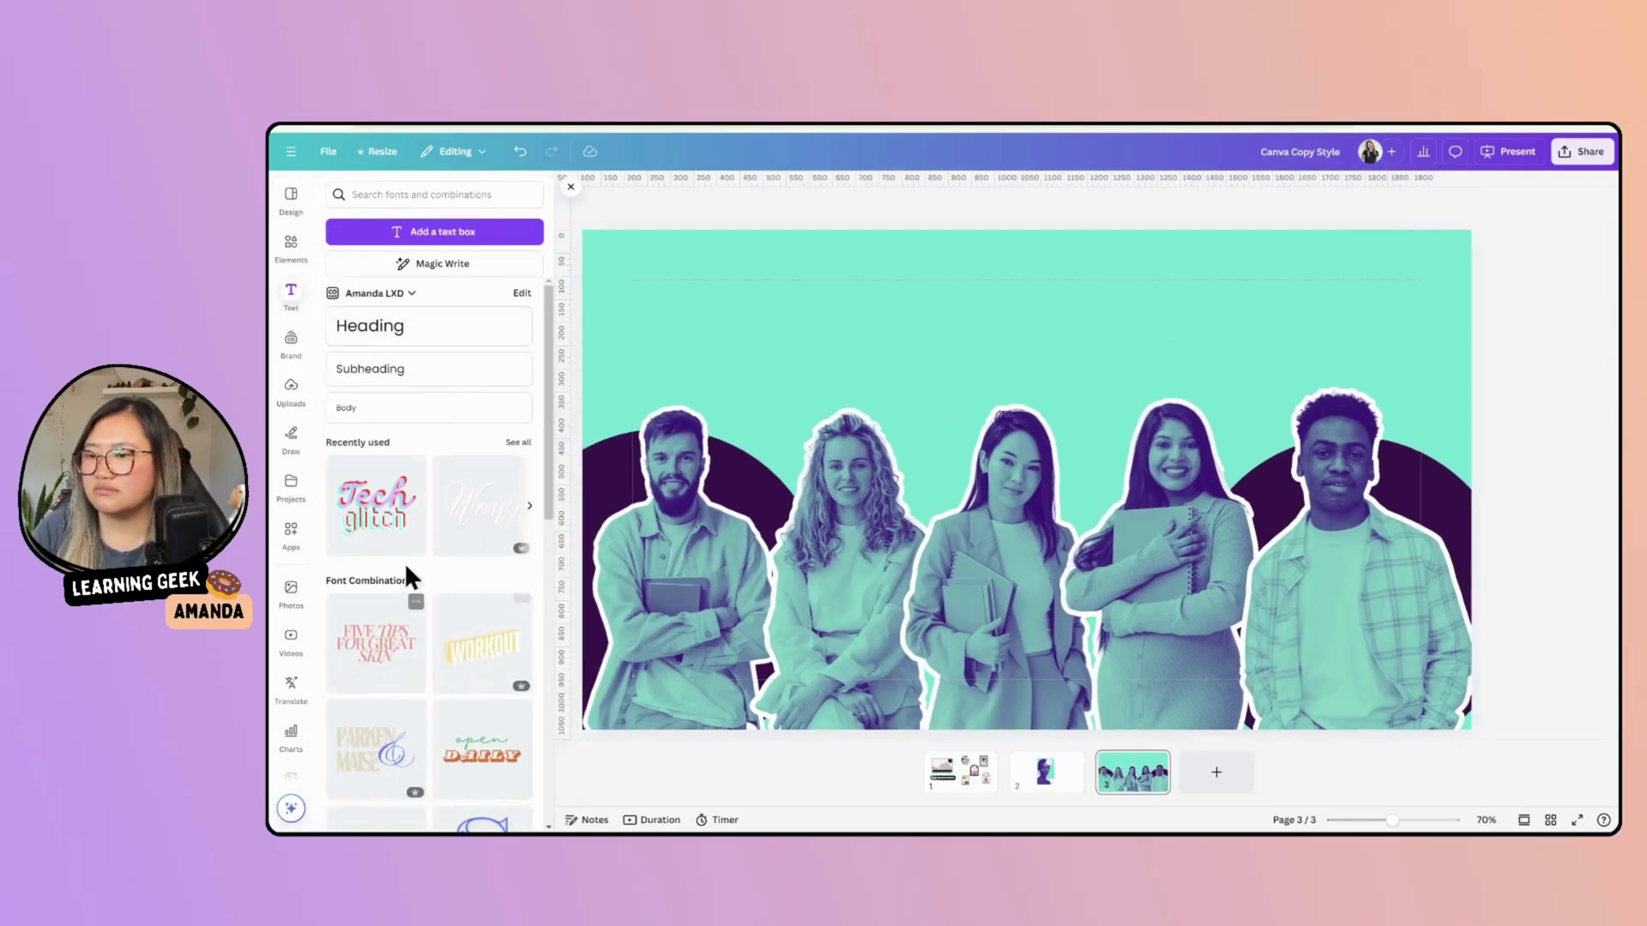
Step: Add a bold, enlarged 'Welcome to the Leadership Academy' heading centred above the people
left_click(445, 336)
left_click(935, 287)
left_click_drag(1025, 479, 1034, 323)
double_click(1033, 324)
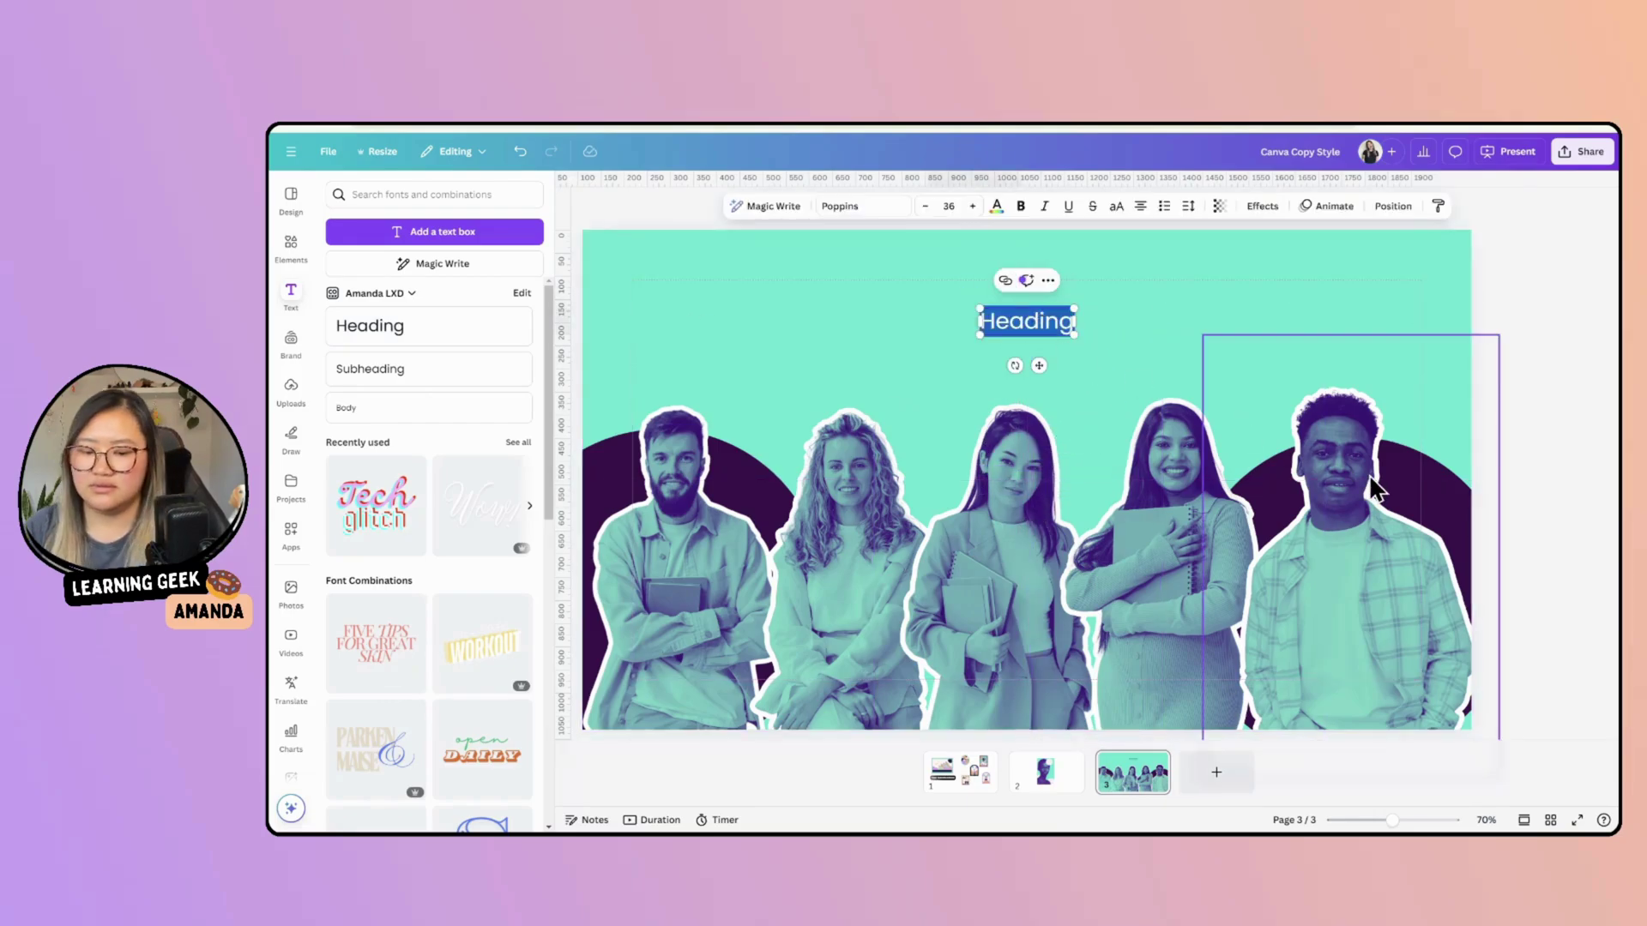
type("Welcome to")
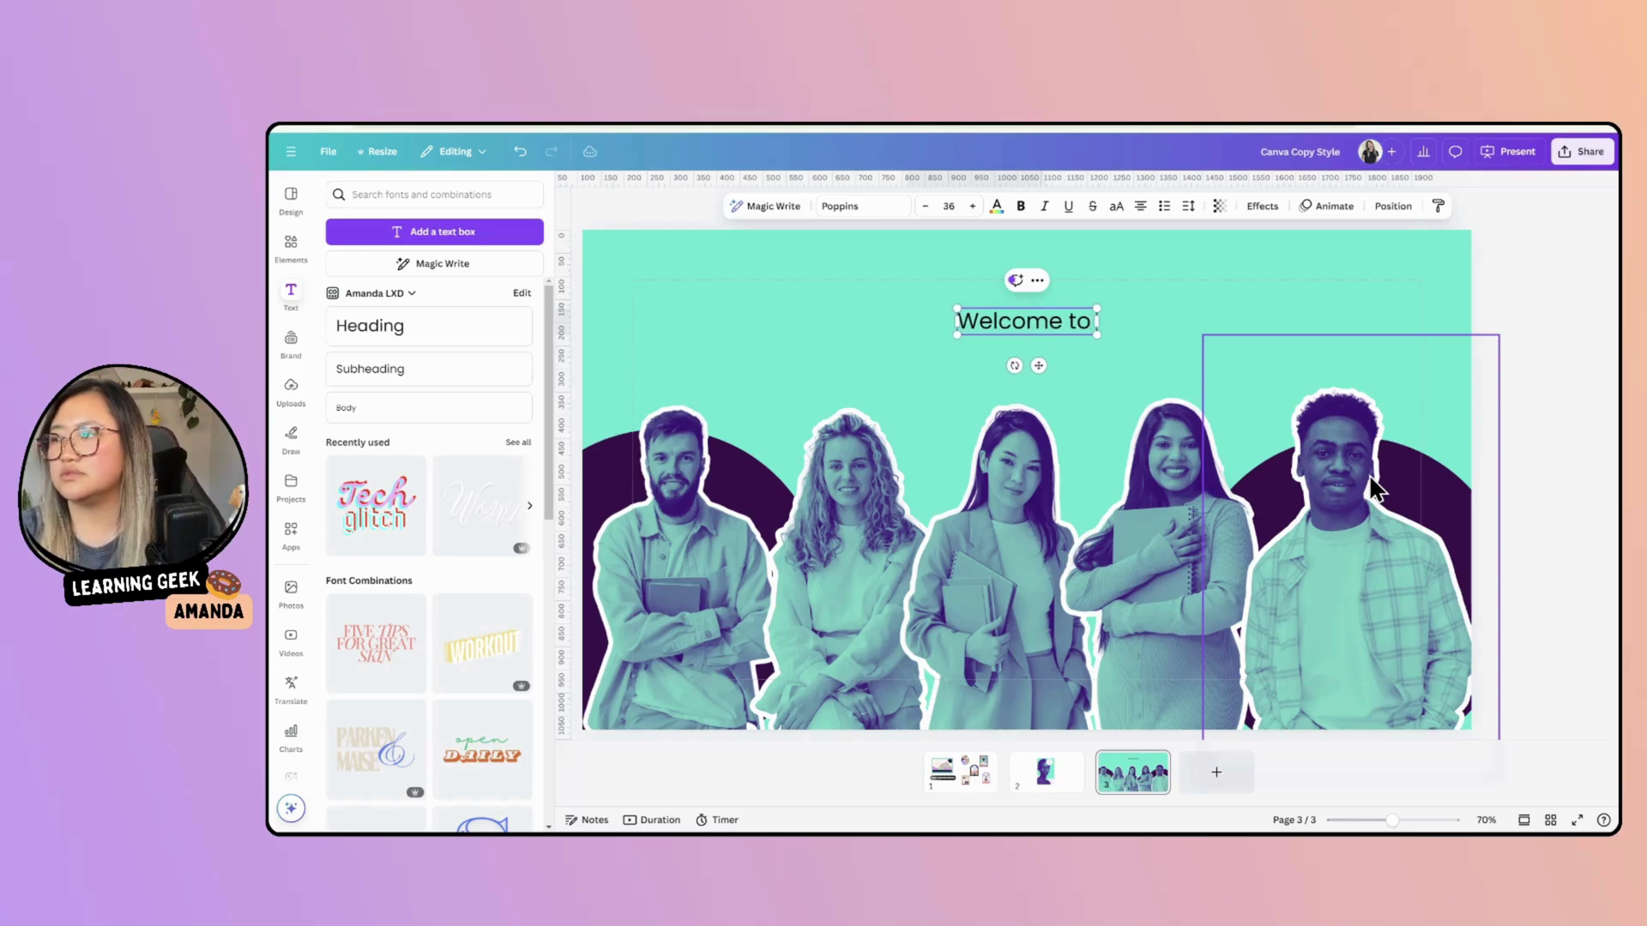
type(" the Leadership Aca")
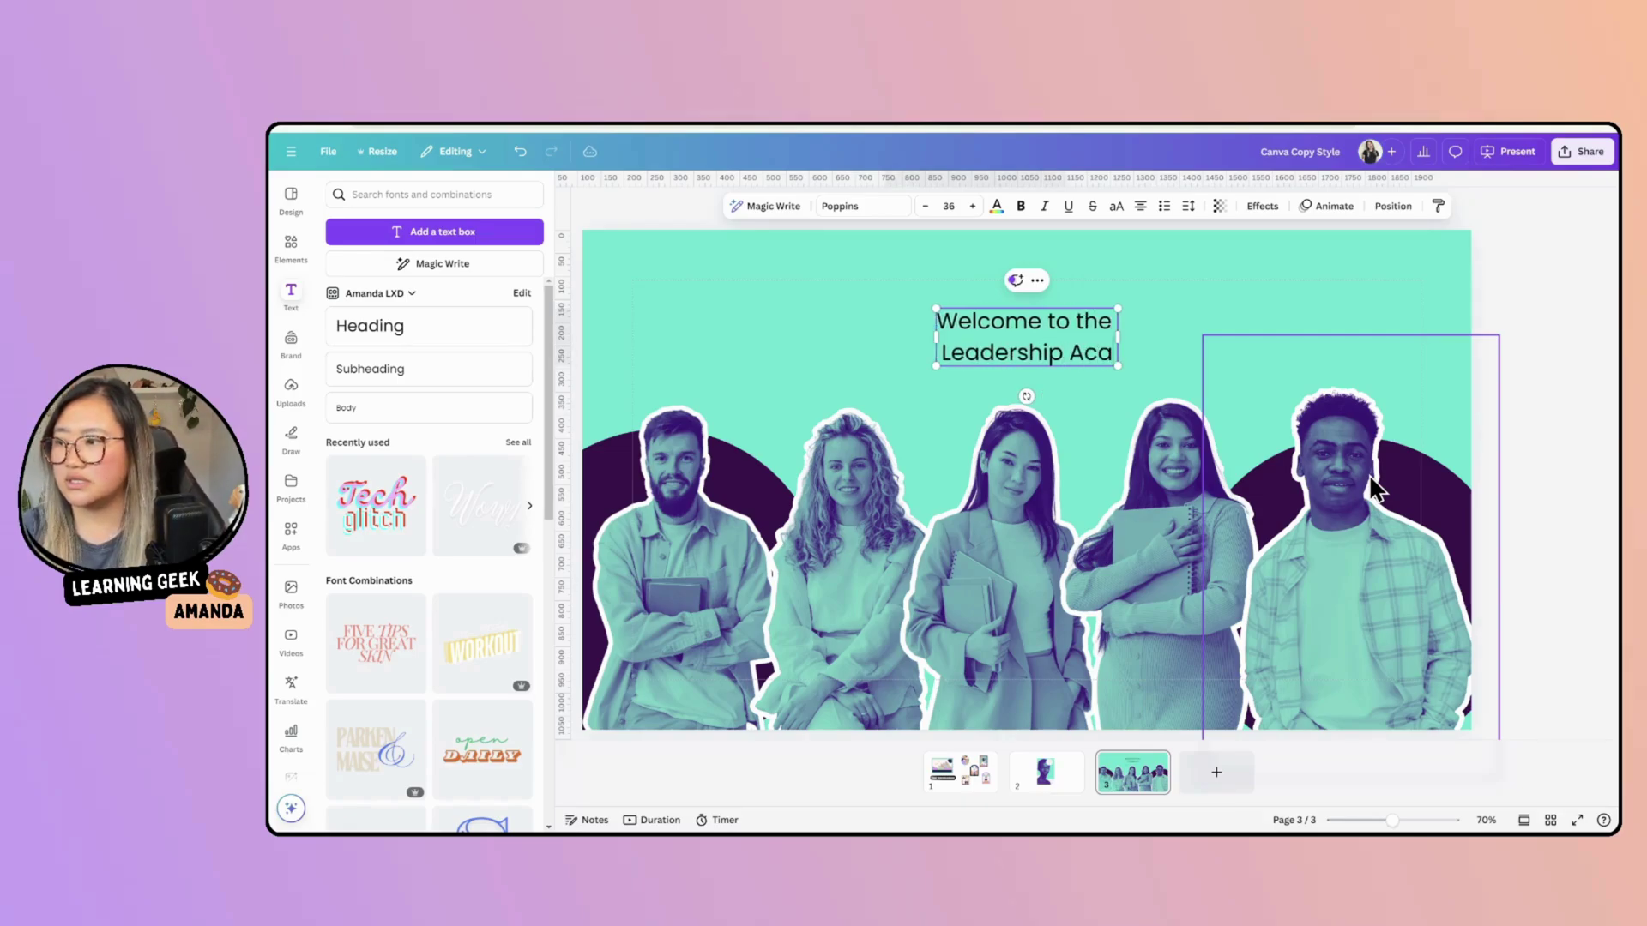
type("demy")
left_click(822, 326)
left_click(1020, 334)
left_click(1020, 208)
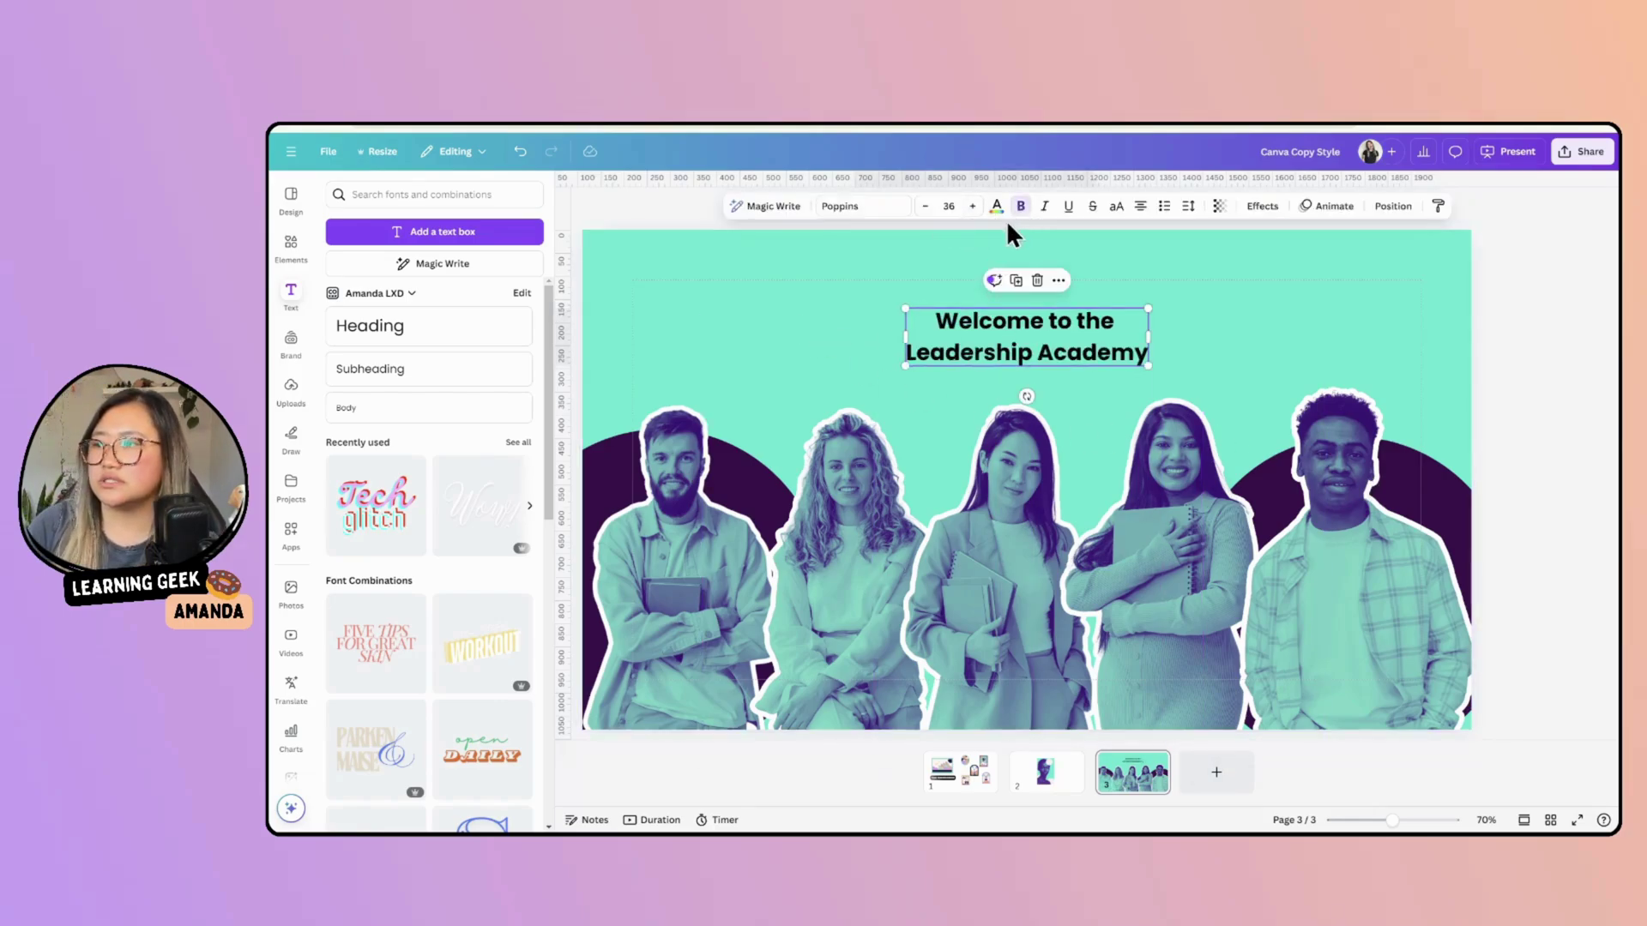
left_click_drag(906, 307, 968, 341)
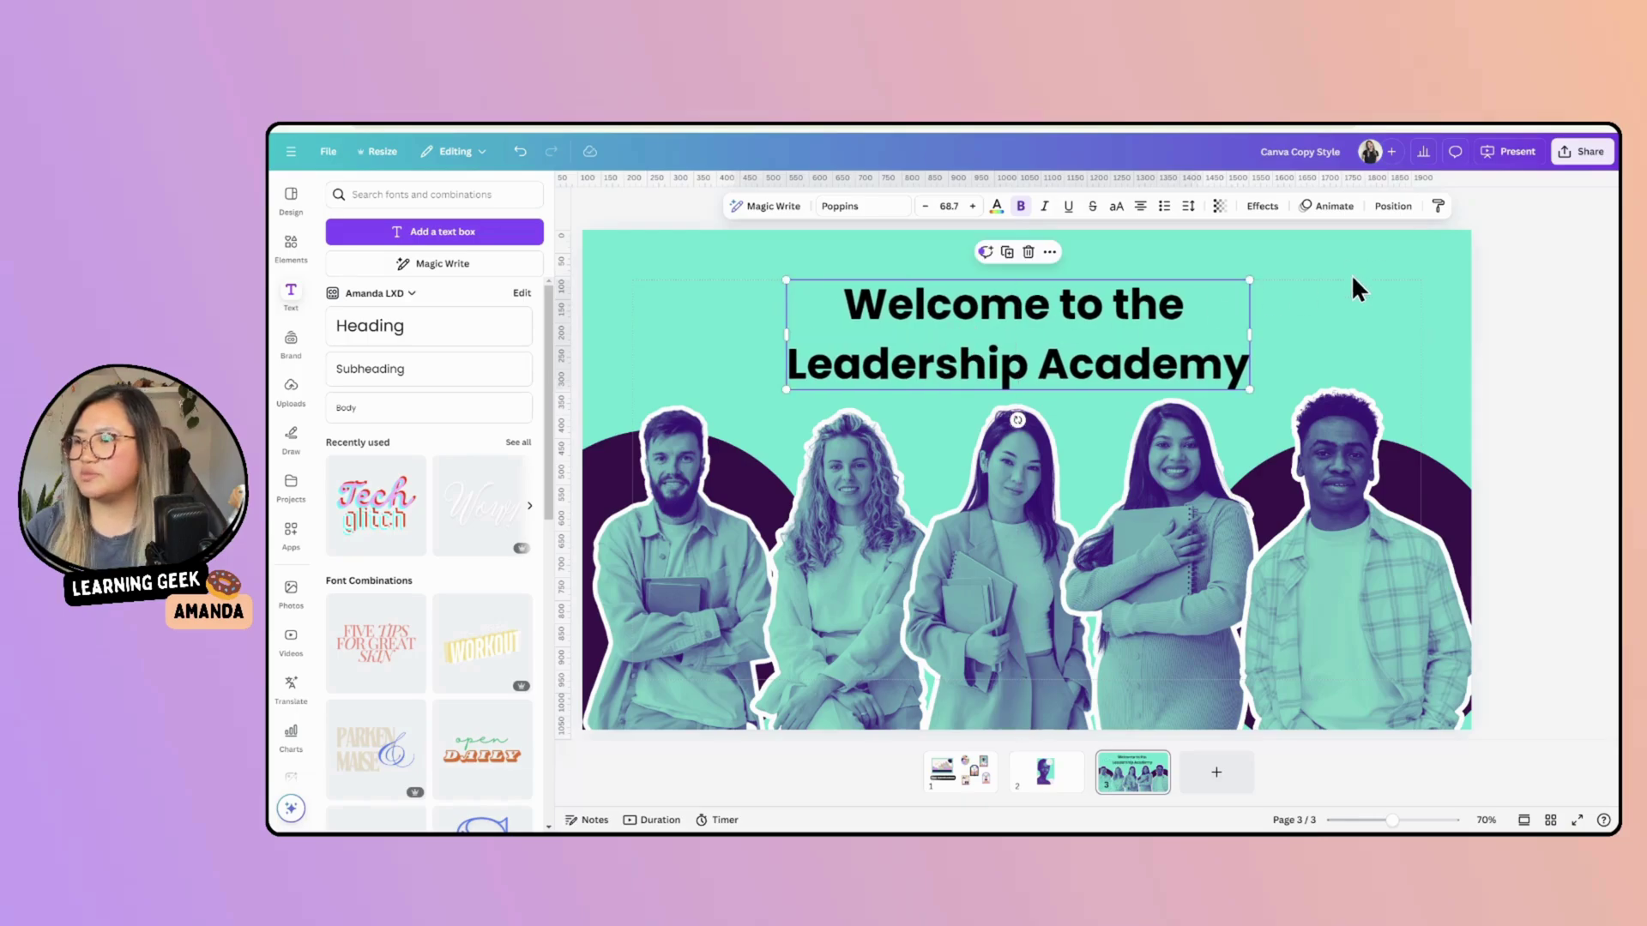
Step: Give the heading a thick white Outline effect
left_click(1262, 206)
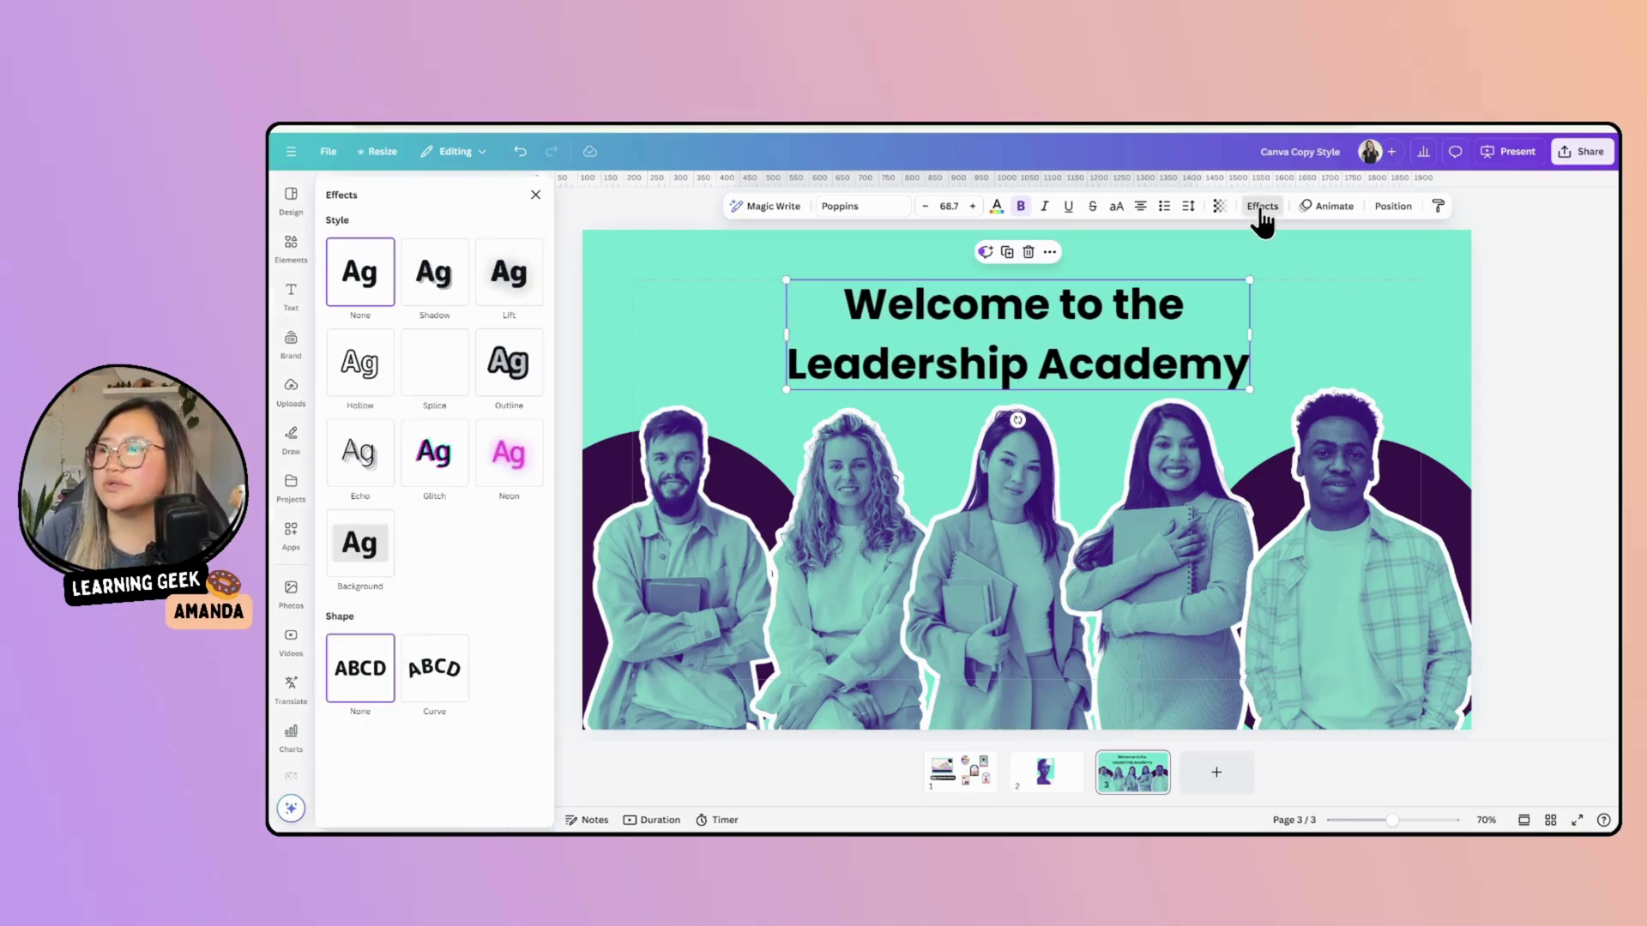
left_click(369, 377)
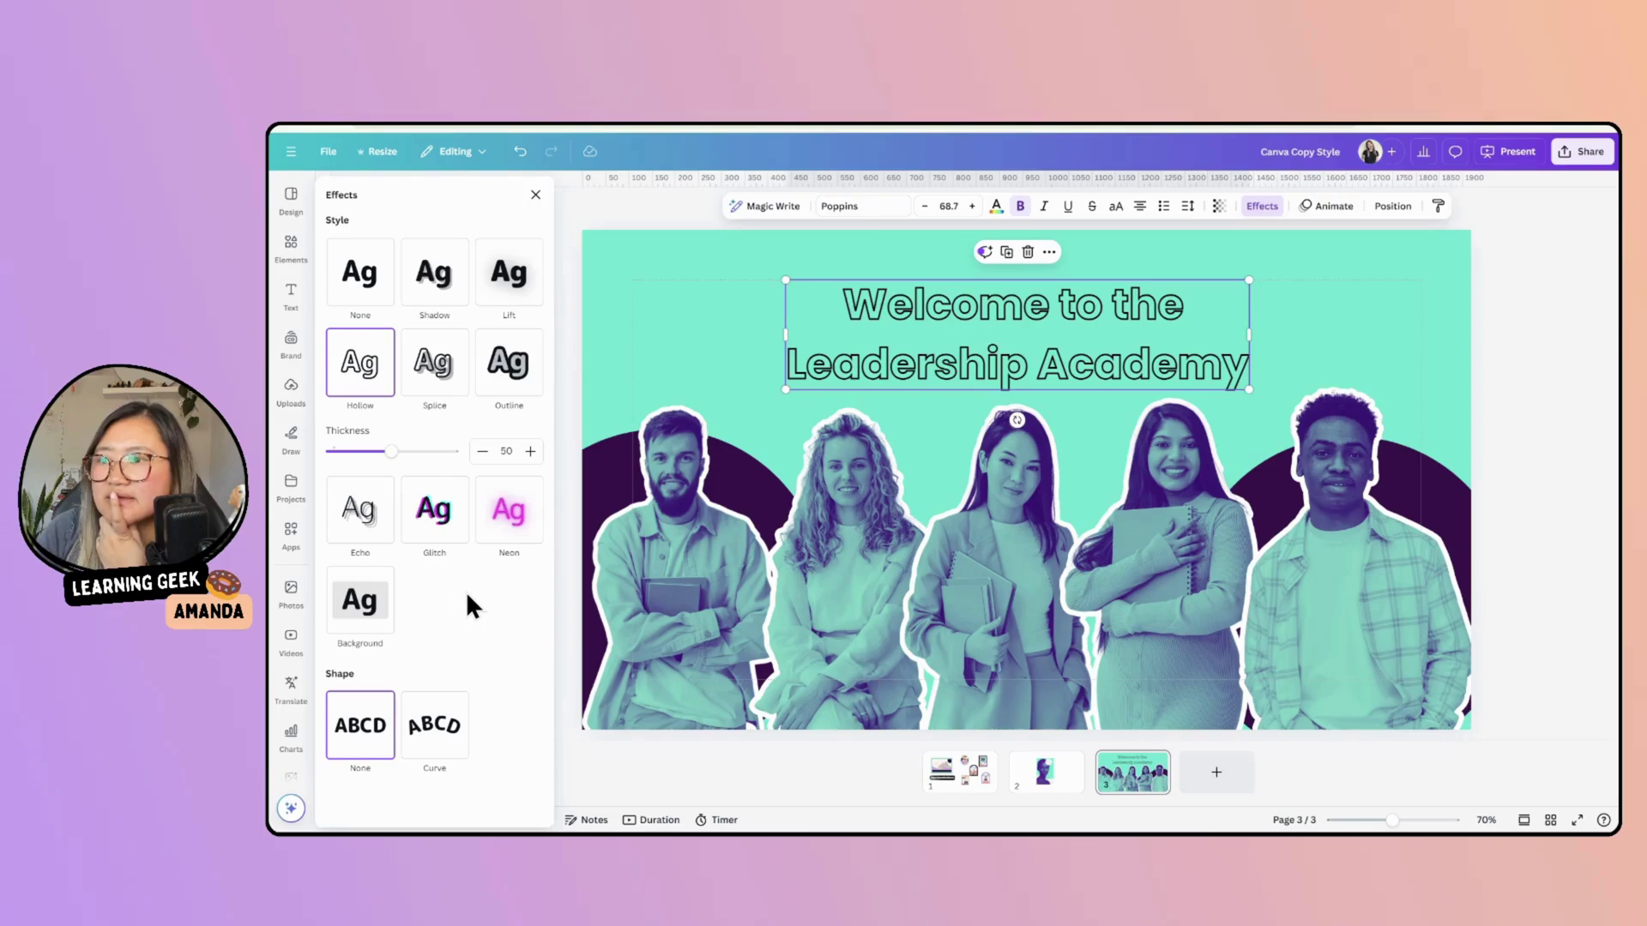
left_click(504, 370)
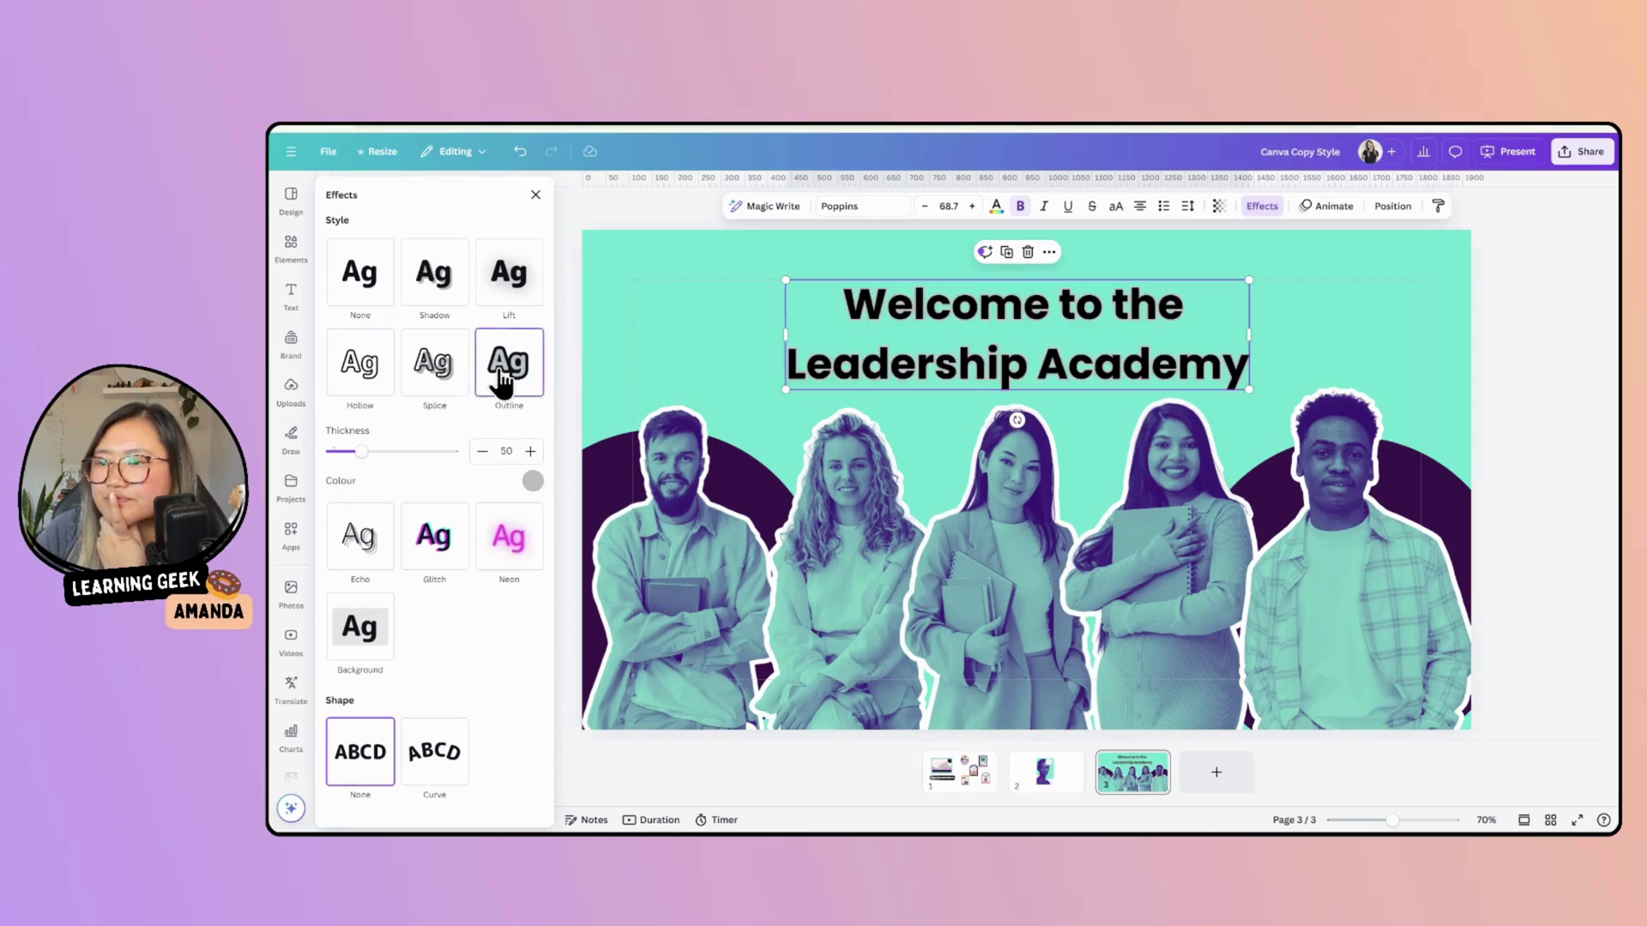
left_click(533, 482)
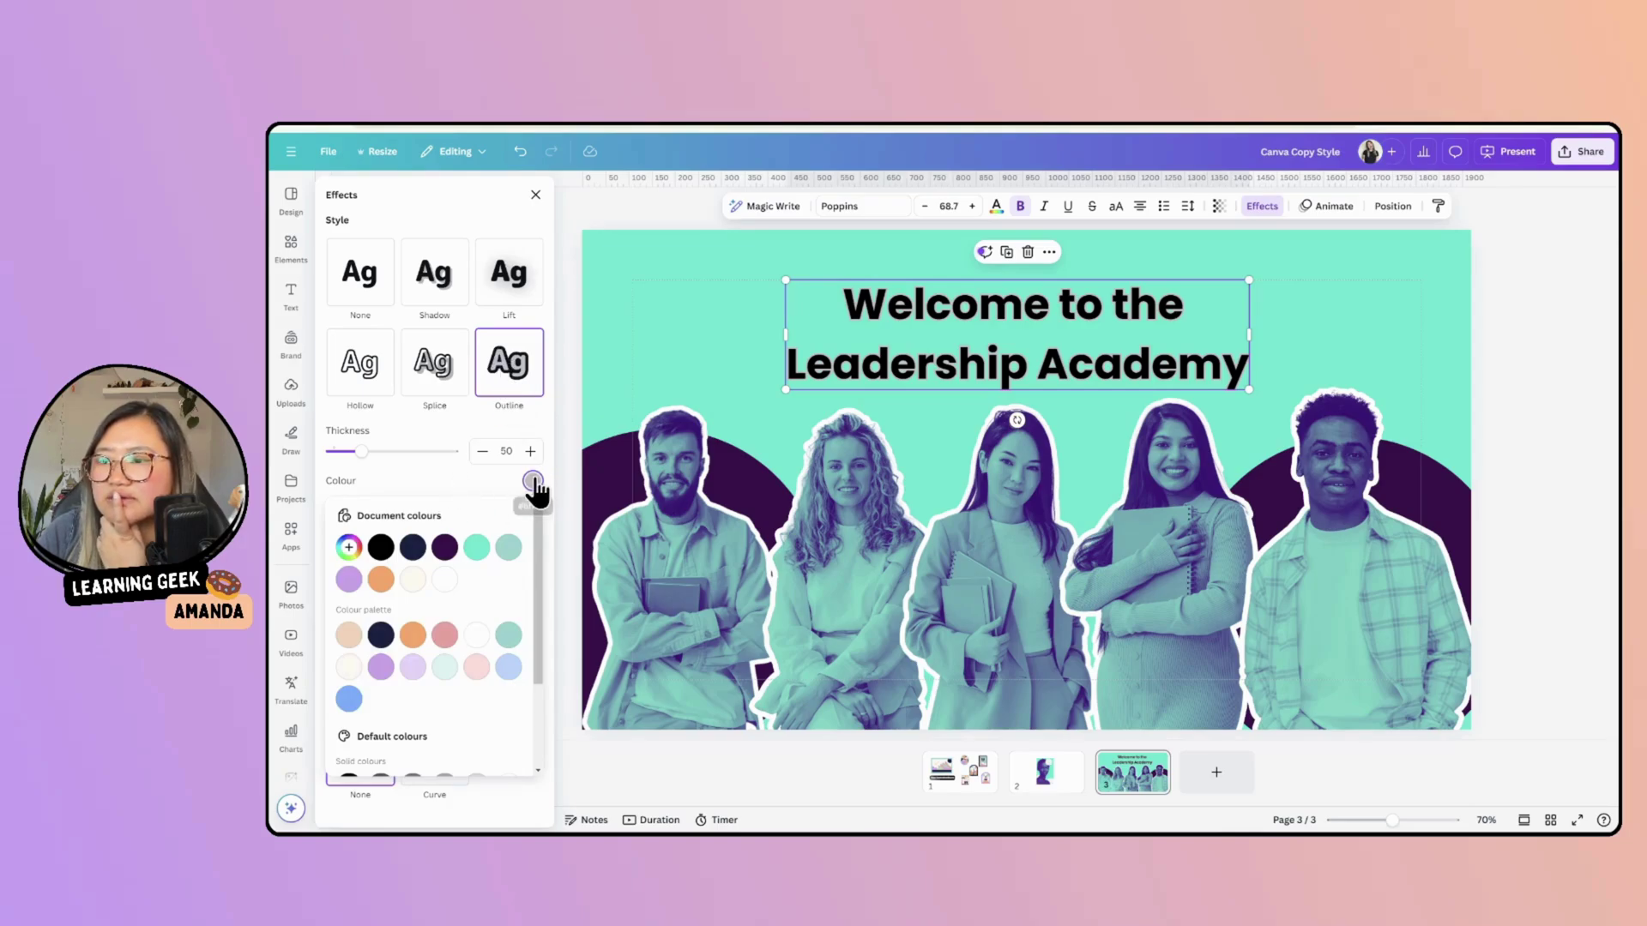
left_click(445, 579)
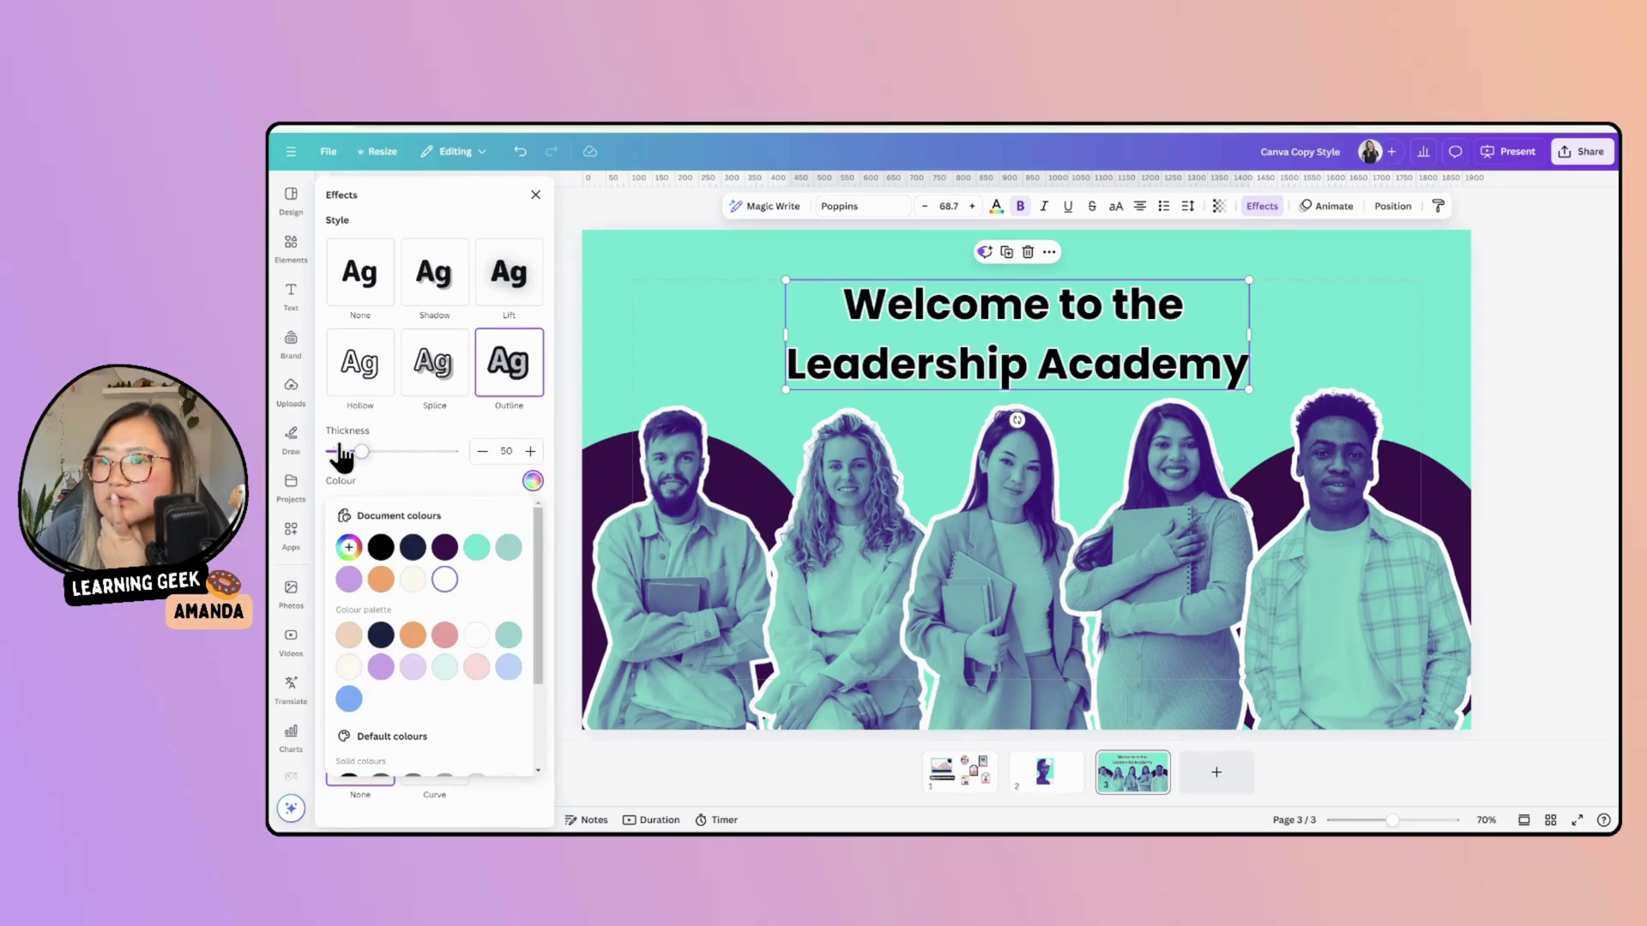
mouse_move(362, 455)
left_mouse_down()
mouse_move(416, 457)
mouse_move(385, 470)
left_mouse_up()
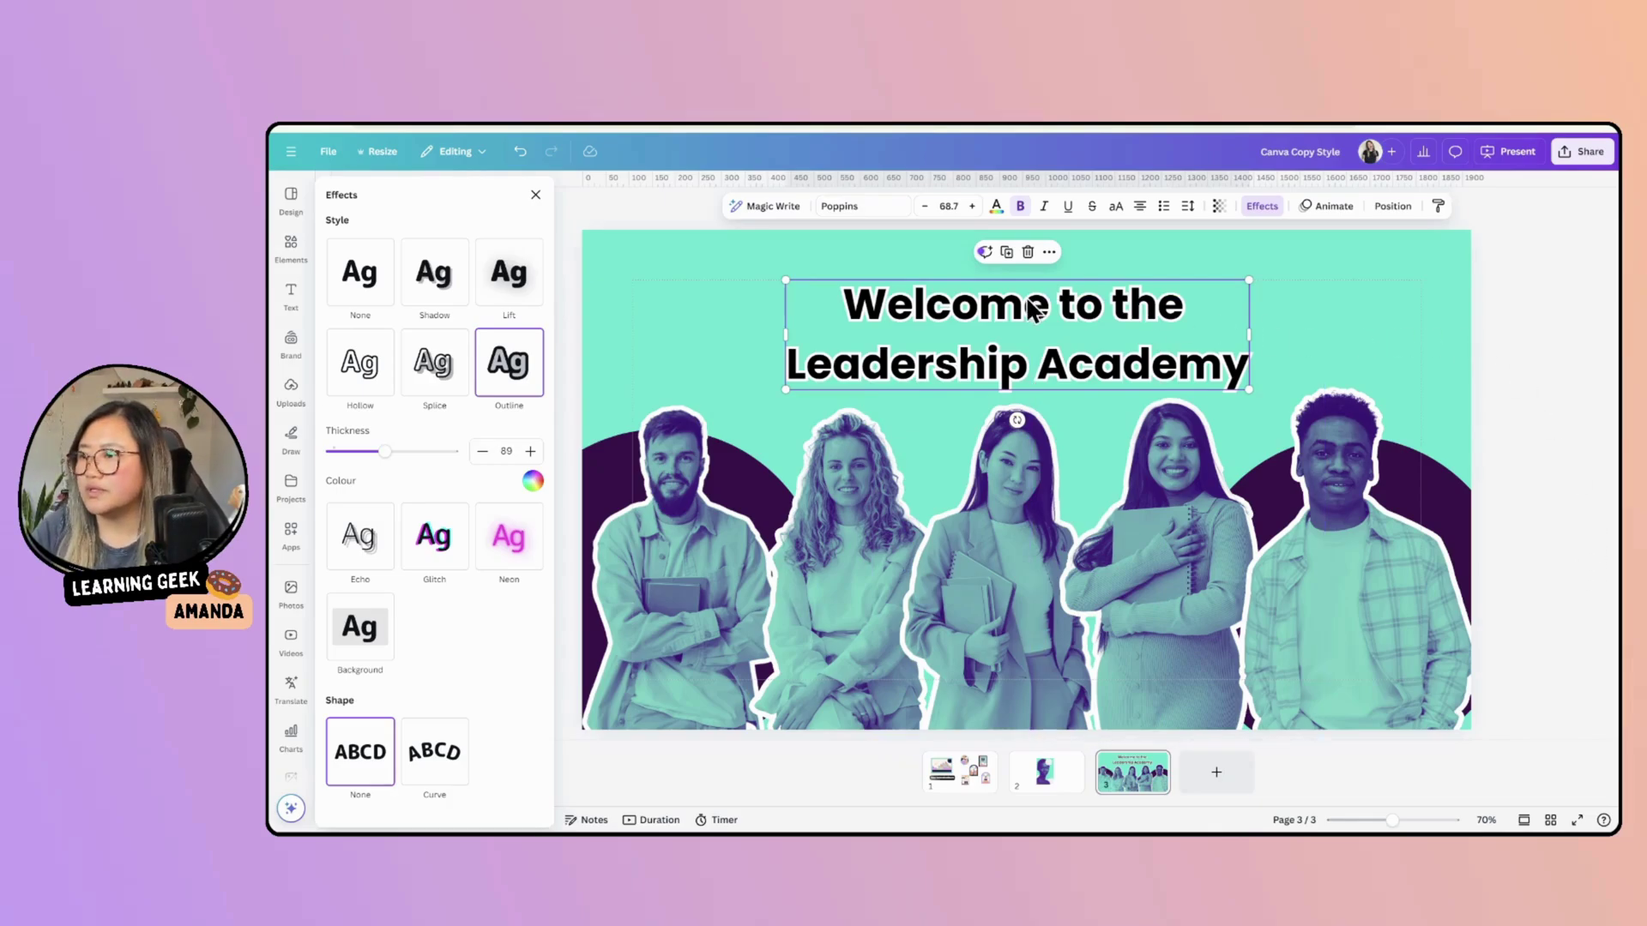
Step: Make the heading's lettering dark purple
left_click(996, 206)
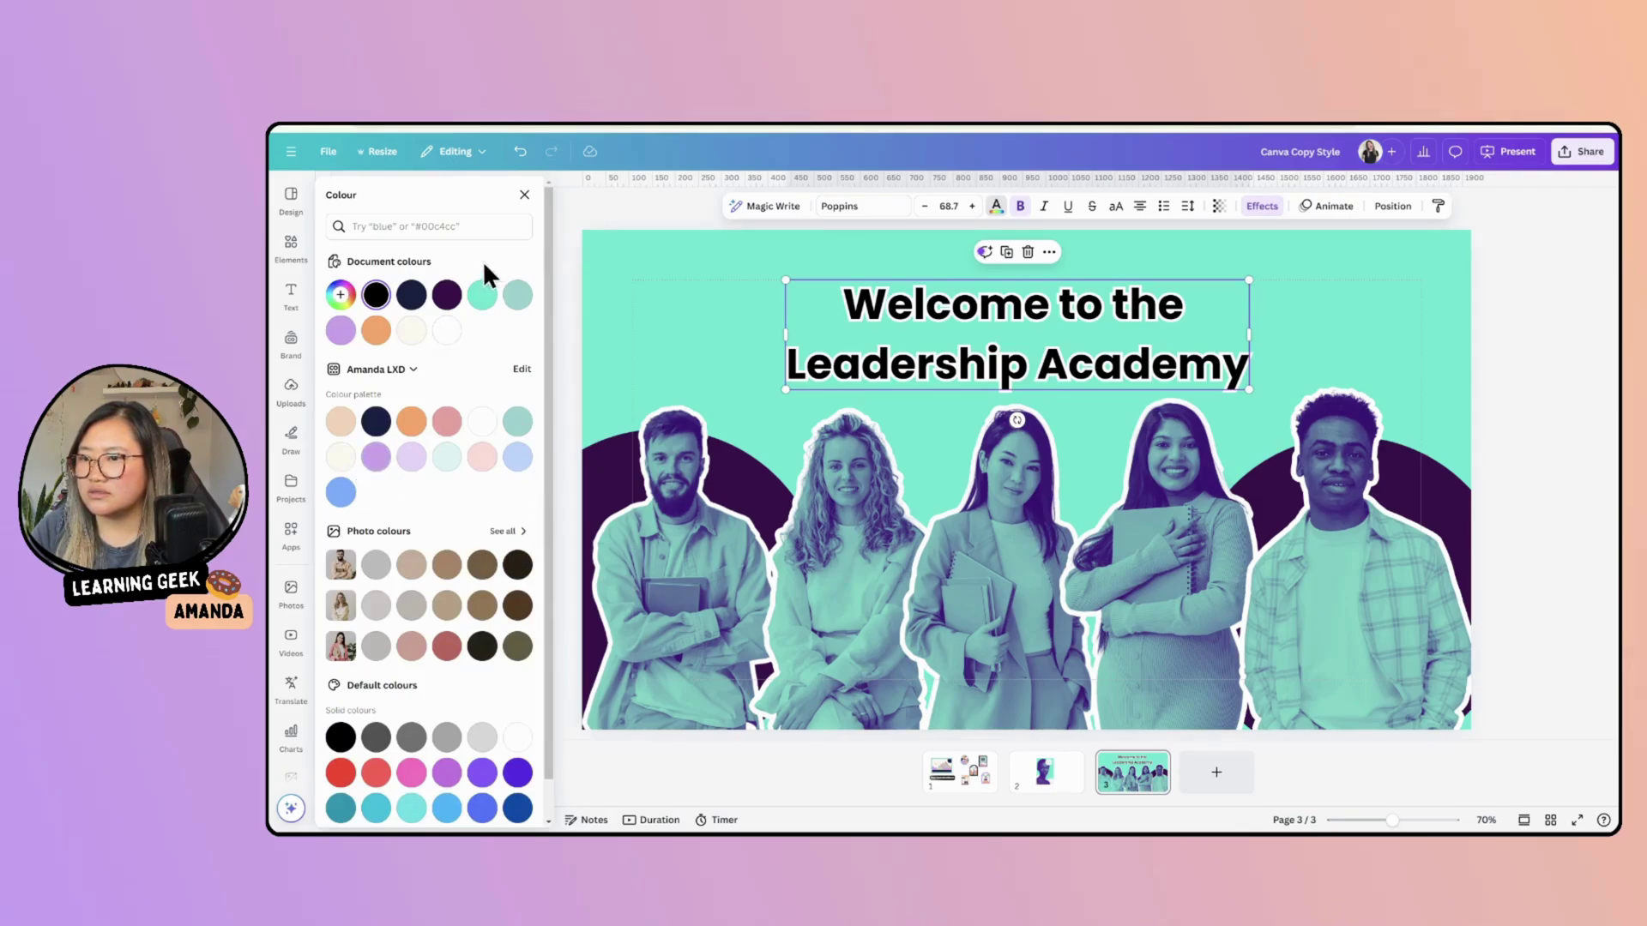
left_click(482, 296)
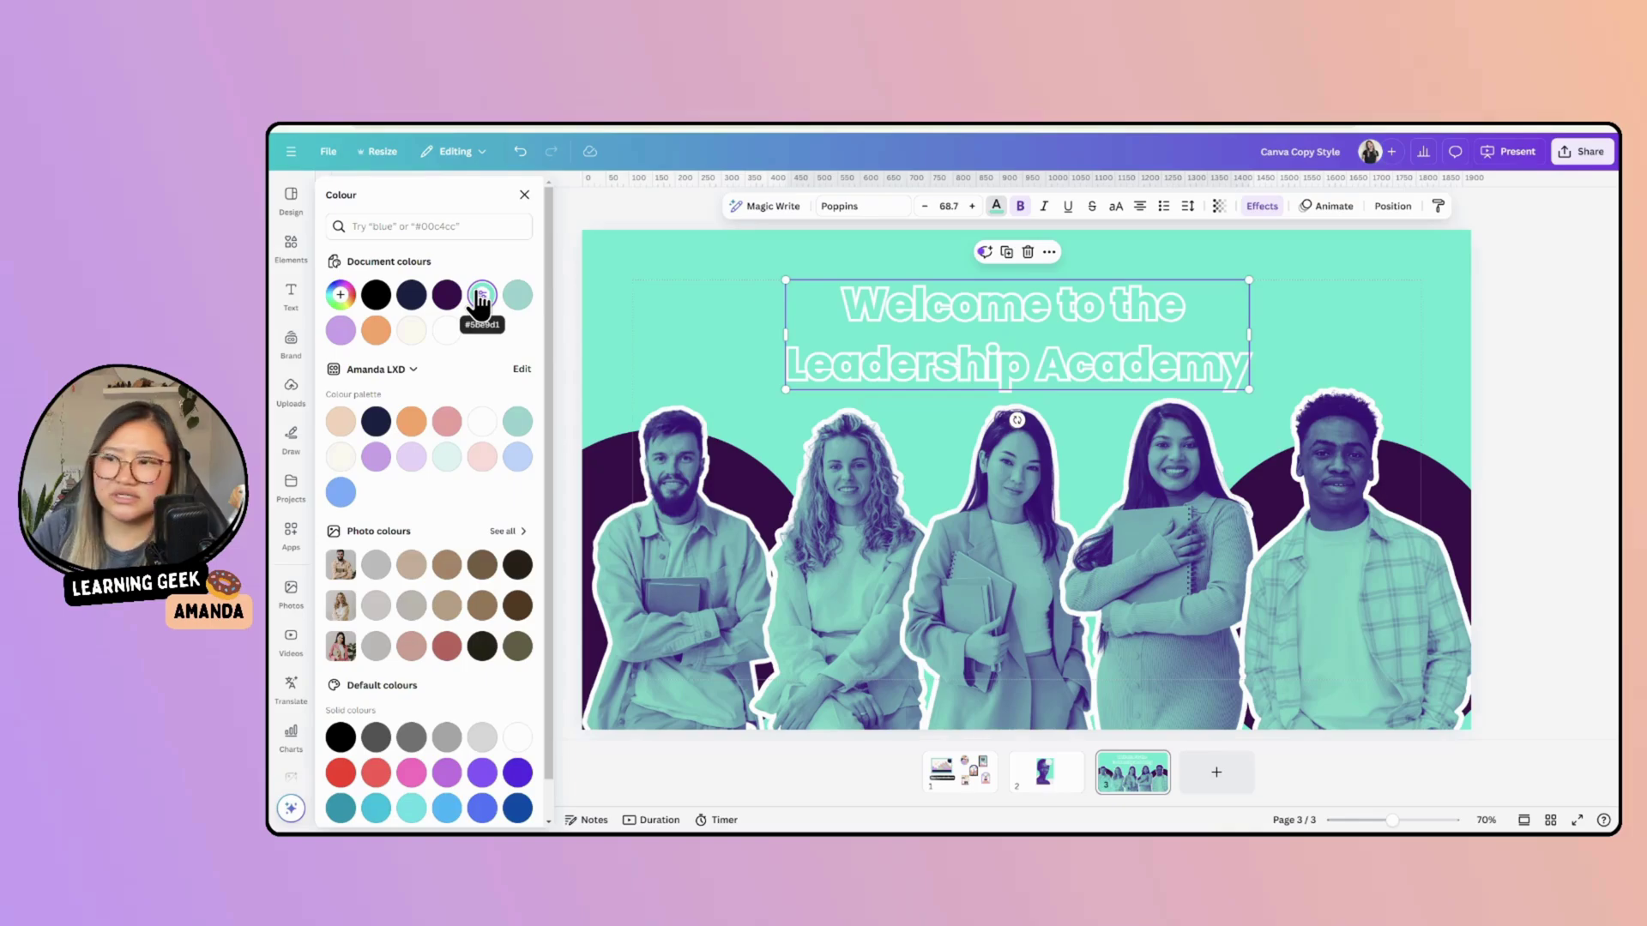
left_click(446, 295)
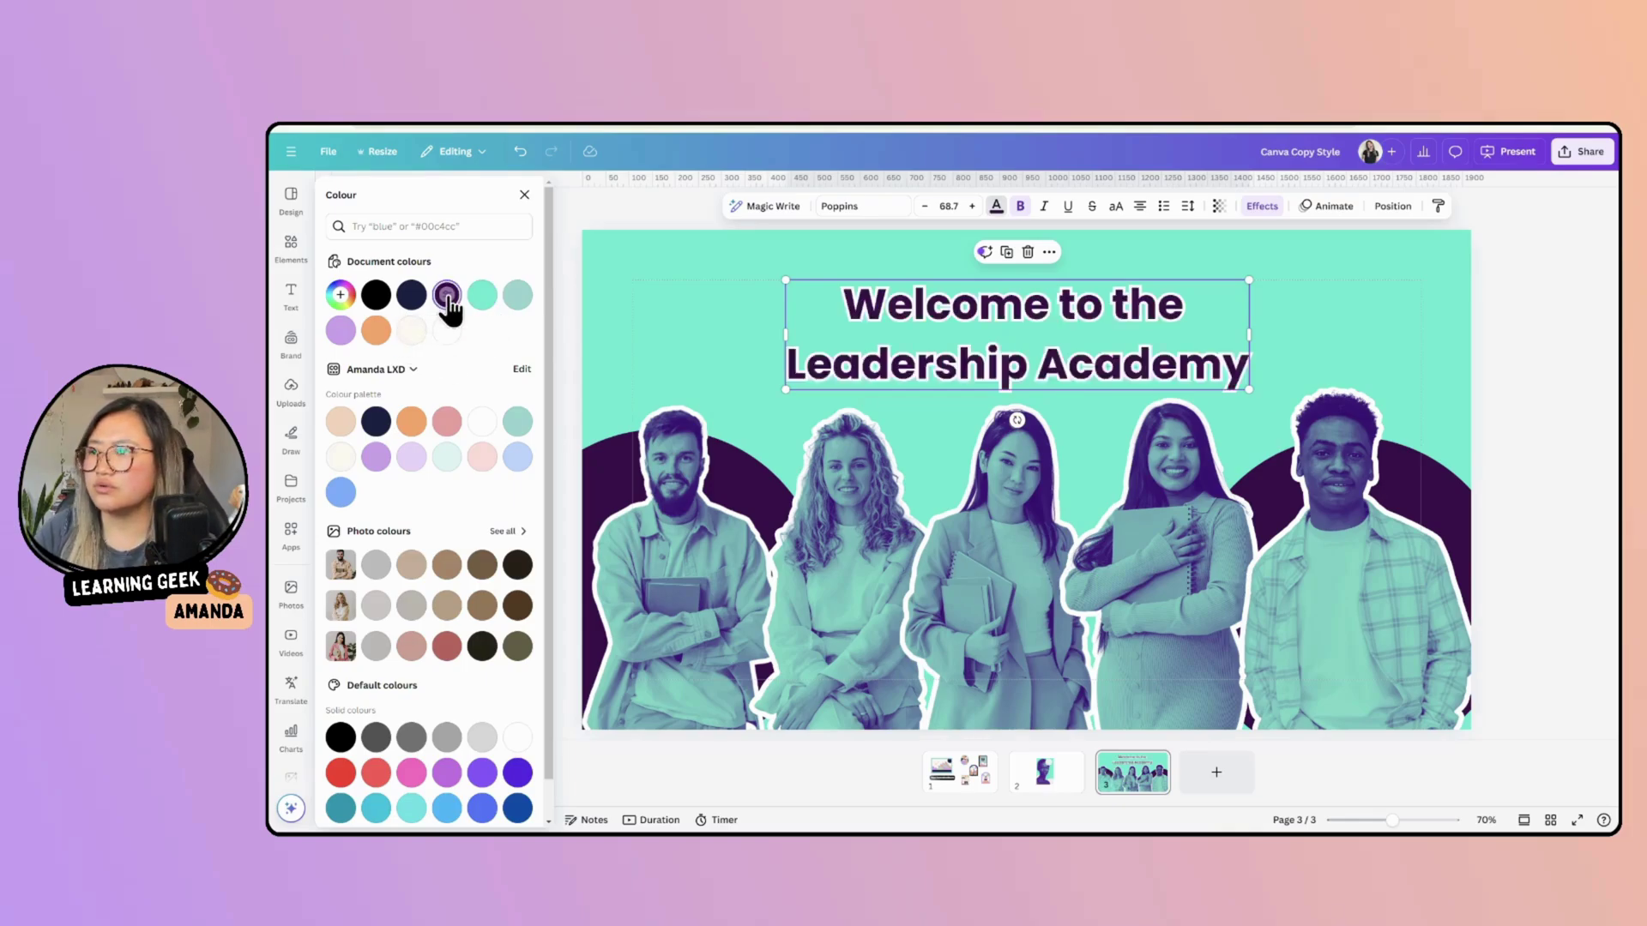
left_click(640, 249)
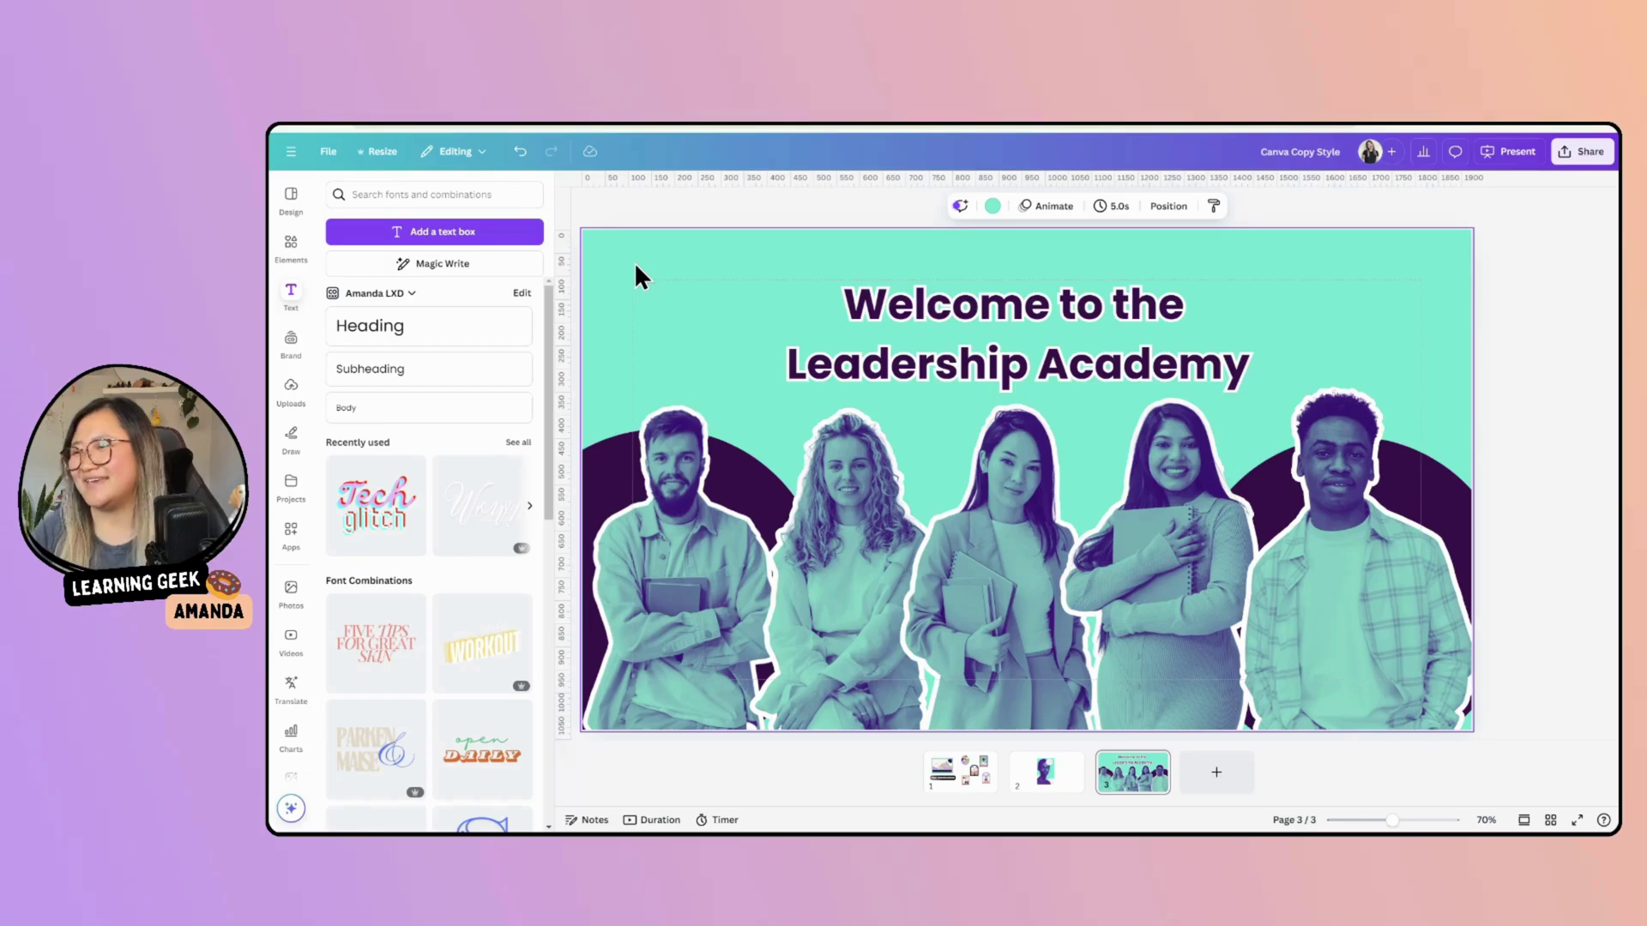
left_click(1545, 339)
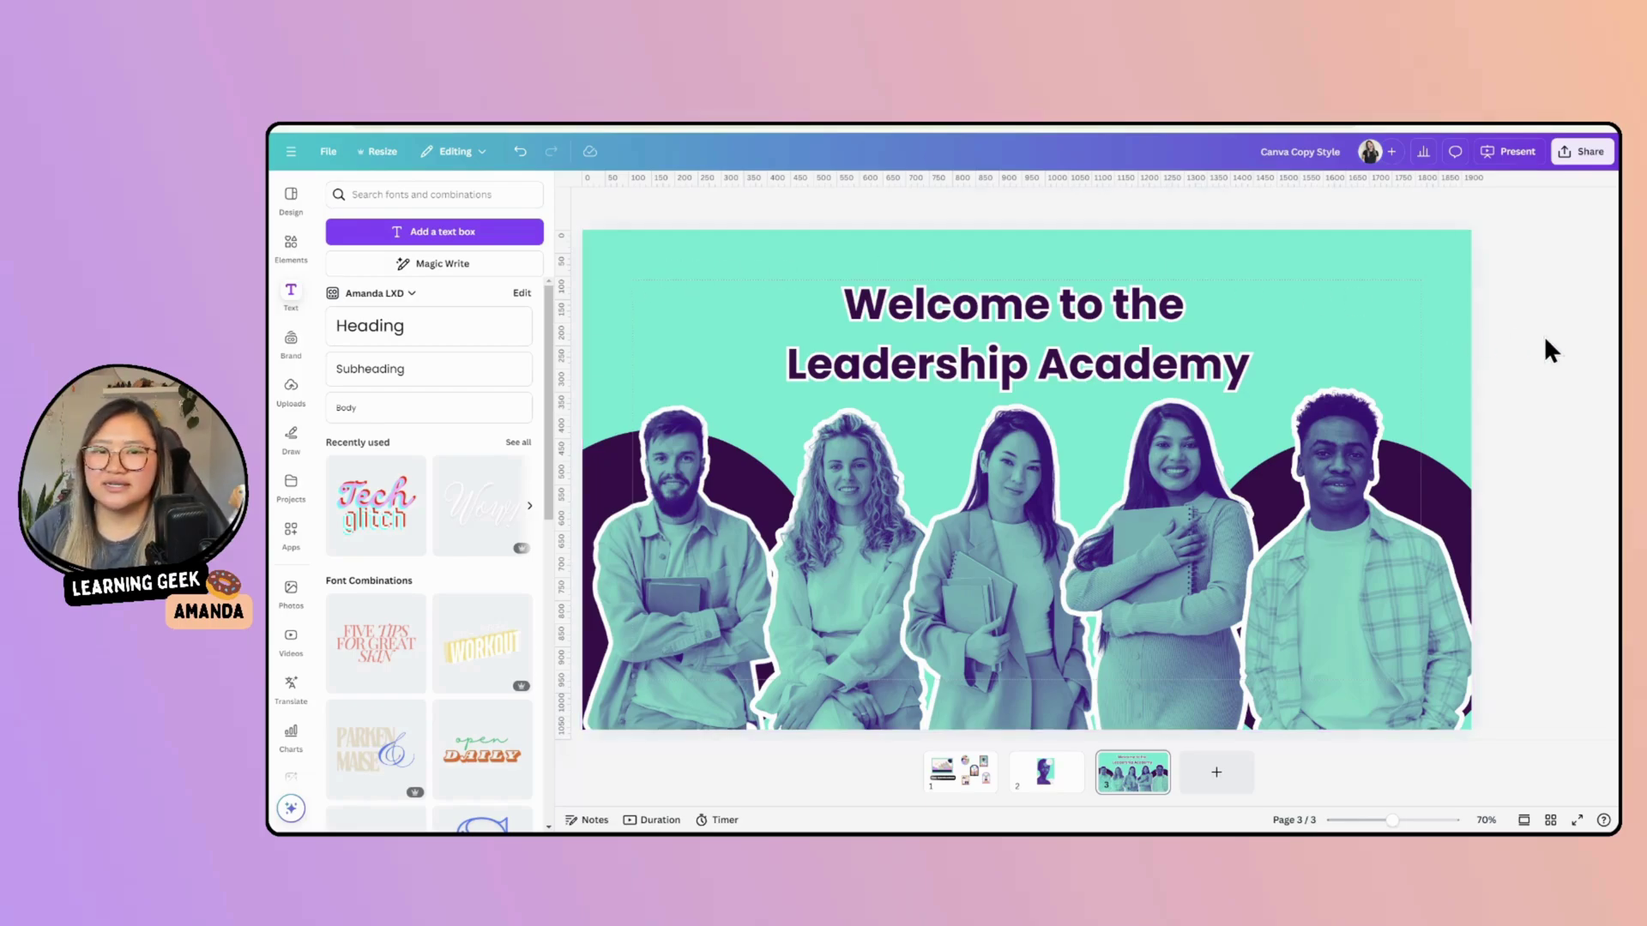